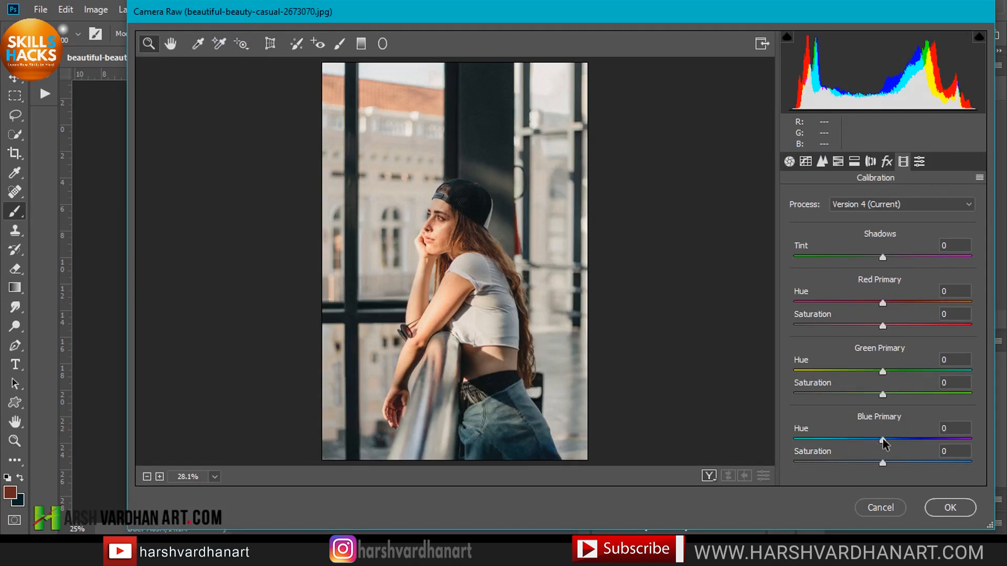
In Camera Raw Calibration, set Blue Primary hue -98 and saturation +8, Green Primary hue +46, Red Primary hue +37 and saturation +13.
drag(884, 442, 798, 440)
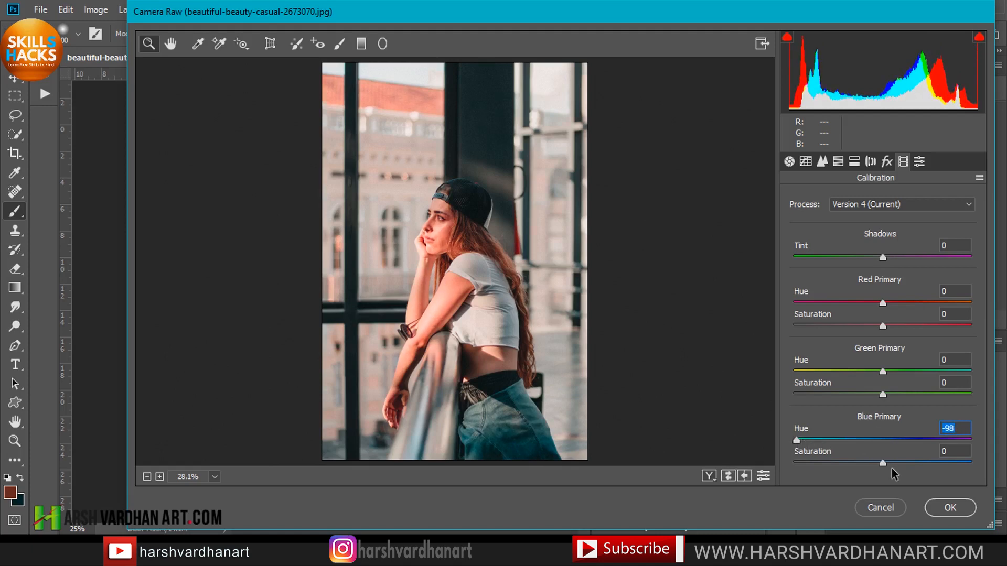
mouse_move(886, 462)
mouse_down()
mouse_move(905, 462)
mouse_move(891, 463)
mouse_up()
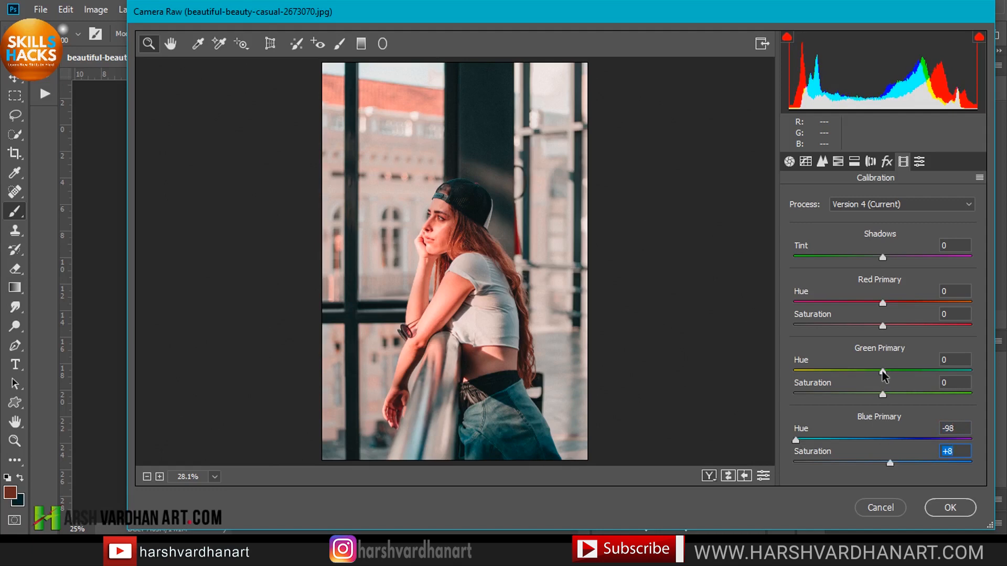
drag(883, 371, 922, 371)
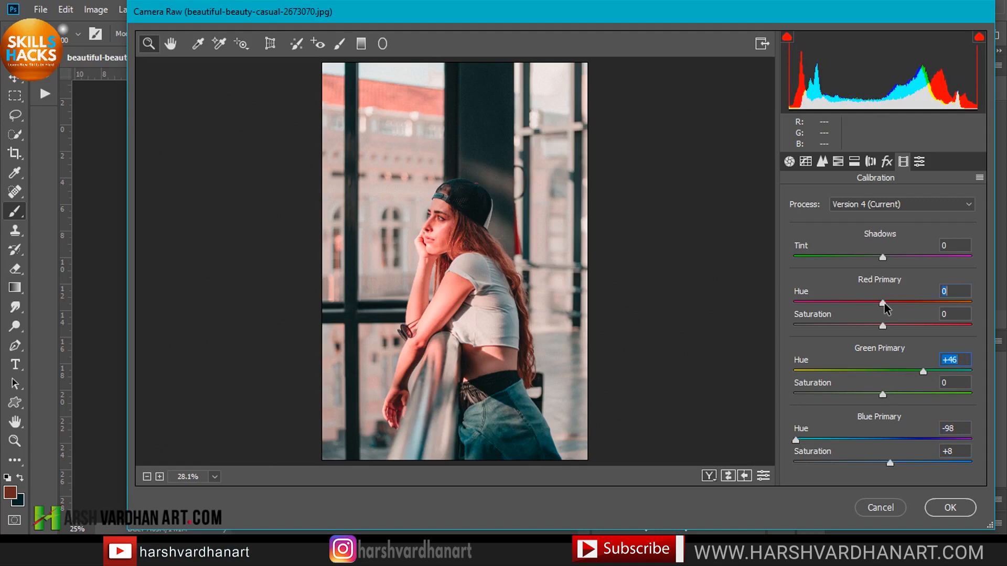
drag(884, 303, 895, 327)
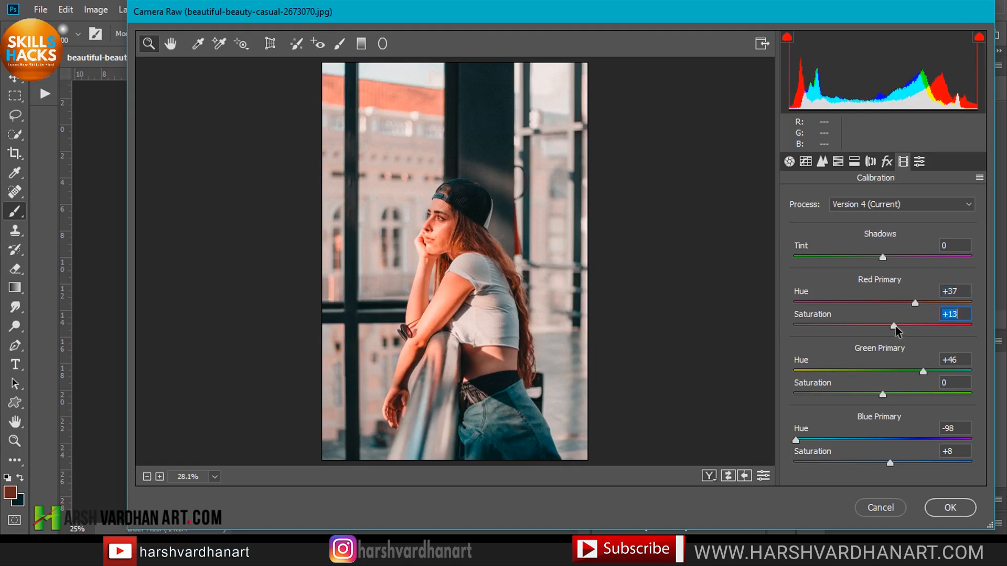
In the Basic panel, set the white balance Temperature to -28.
click(790, 163)
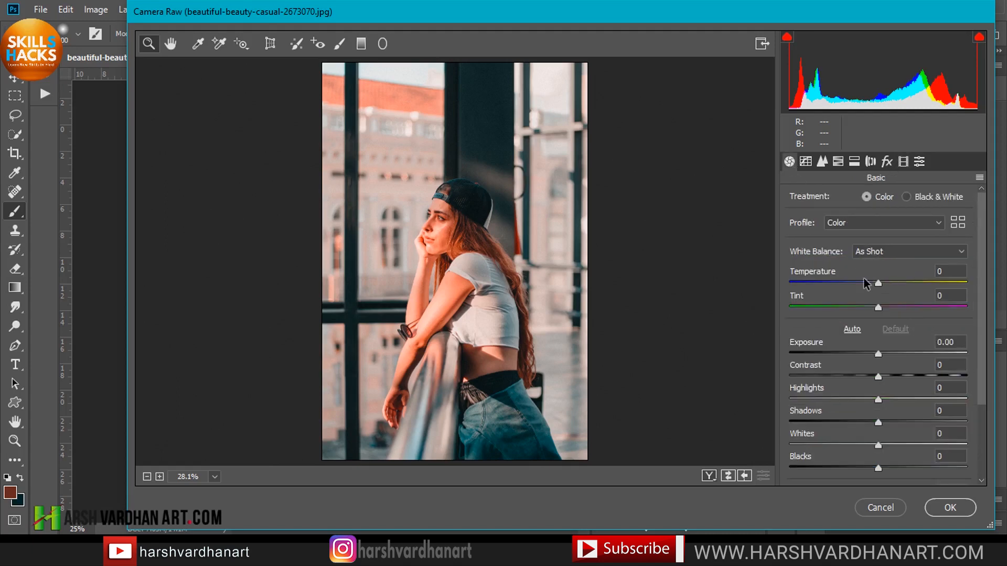
drag(880, 287, 854, 288)
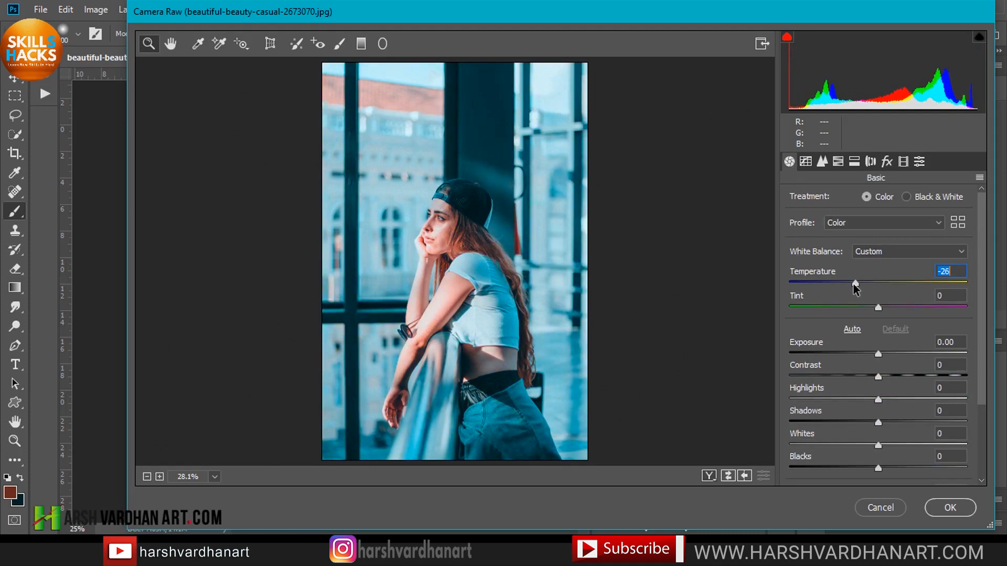
drag(855, 288, 848, 284)
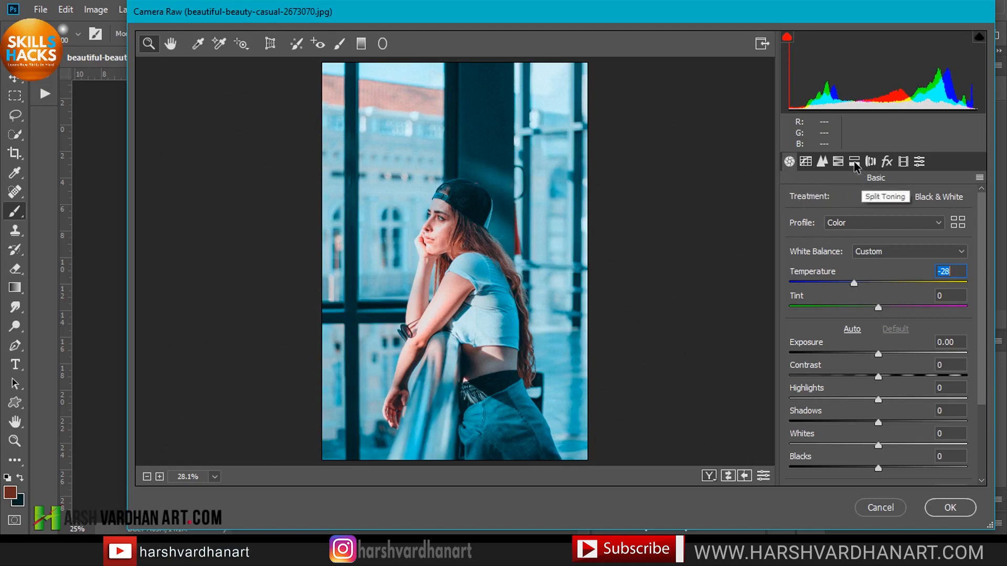
In HSL Adjustments, set the Reds hue to +12.
click(838, 162)
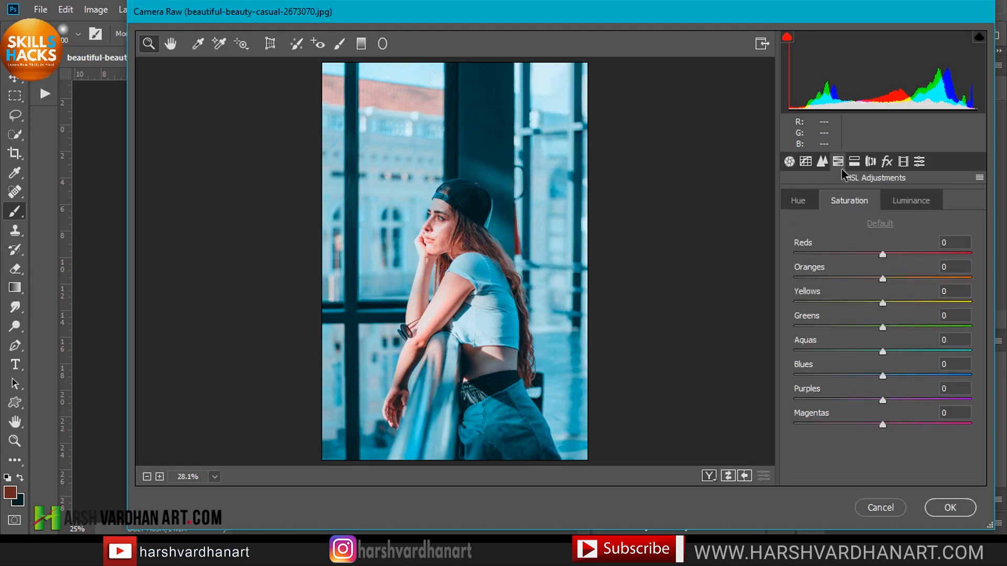
click(804, 200)
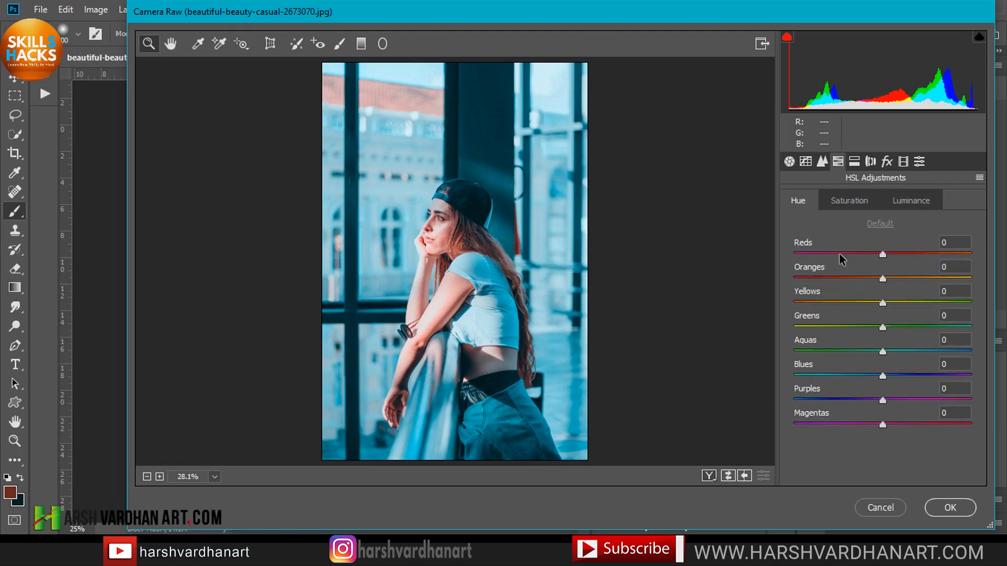
mouse_move(883, 255)
mouse_down()
mouse_move(907, 253)
mouse_move(848, 253)
mouse_move(923, 263)
mouse_move(892, 258)
mouse_up()
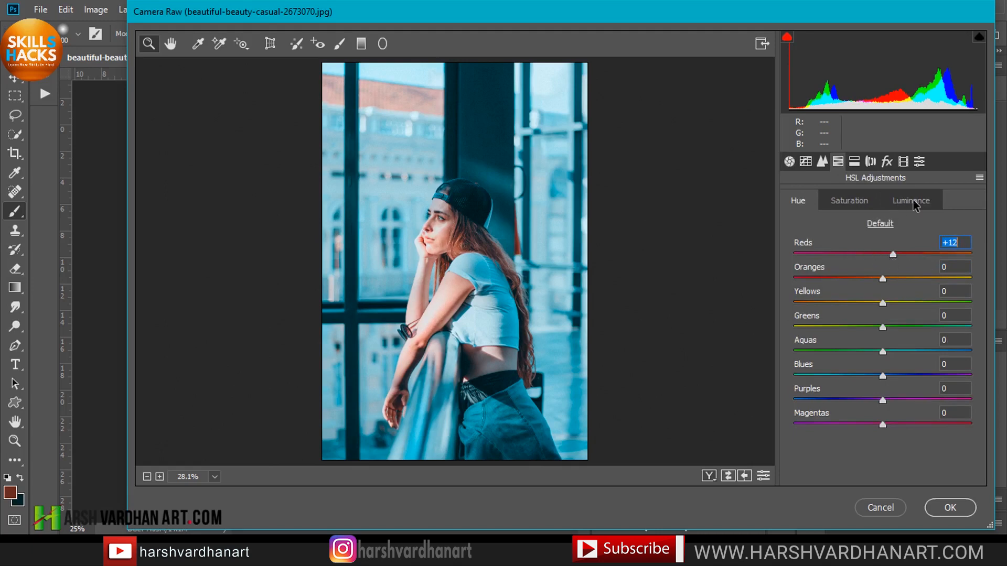
In HSL Luminance, set Reds to -17 and Oranges to -33.
click(853, 202)
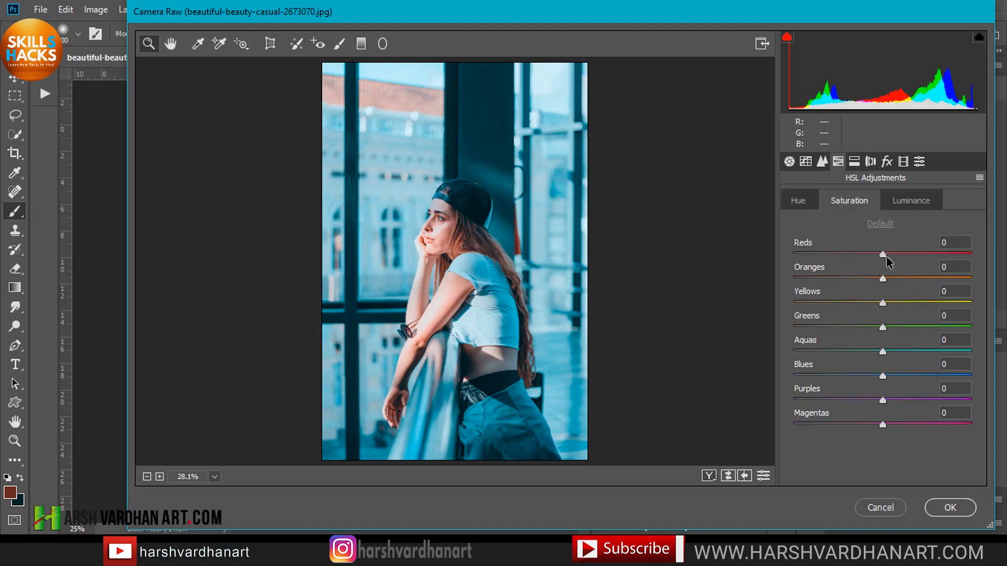
drag(884, 254, 897, 257)
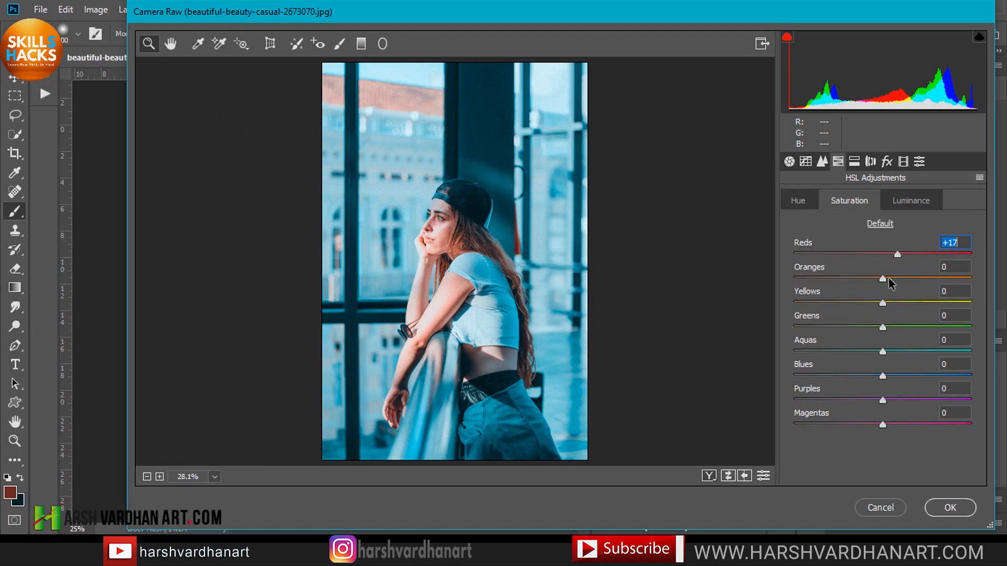
drag(883, 279, 900, 278)
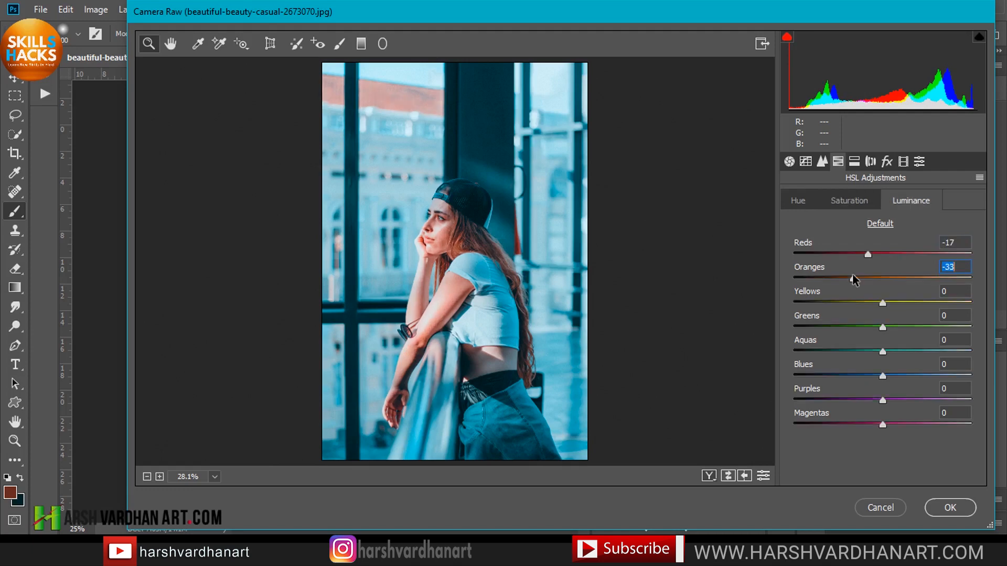
Set the HSL luminance of Yellows to -9, Aquas to -54 and Blues to -28.
click(874, 303)
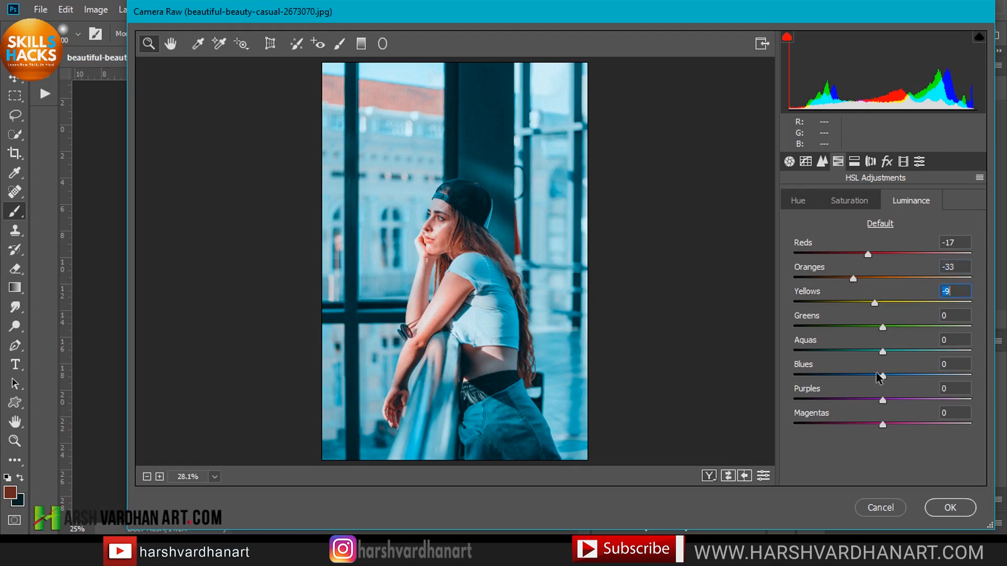
drag(883, 352, 834, 352)
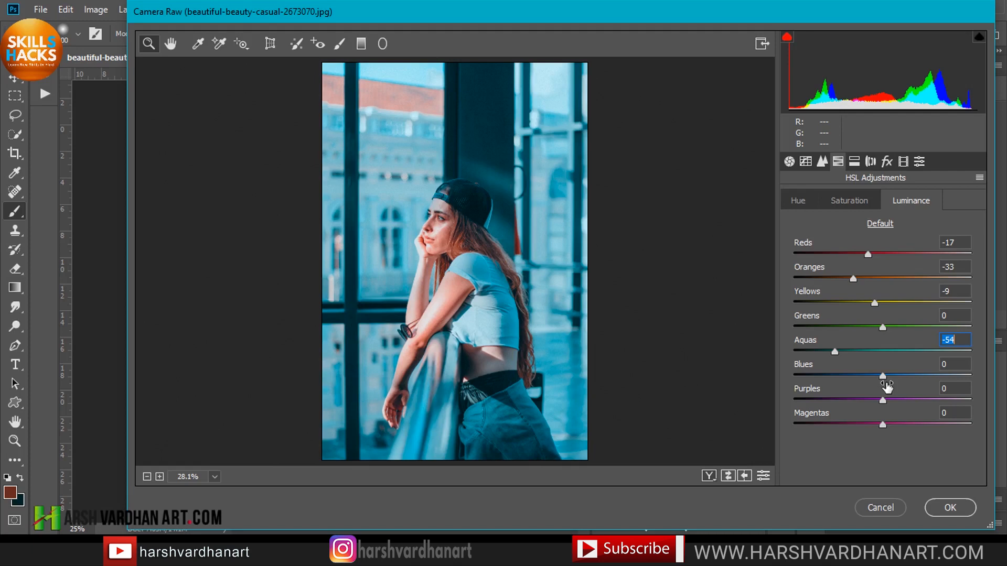
drag(884, 377, 858, 377)
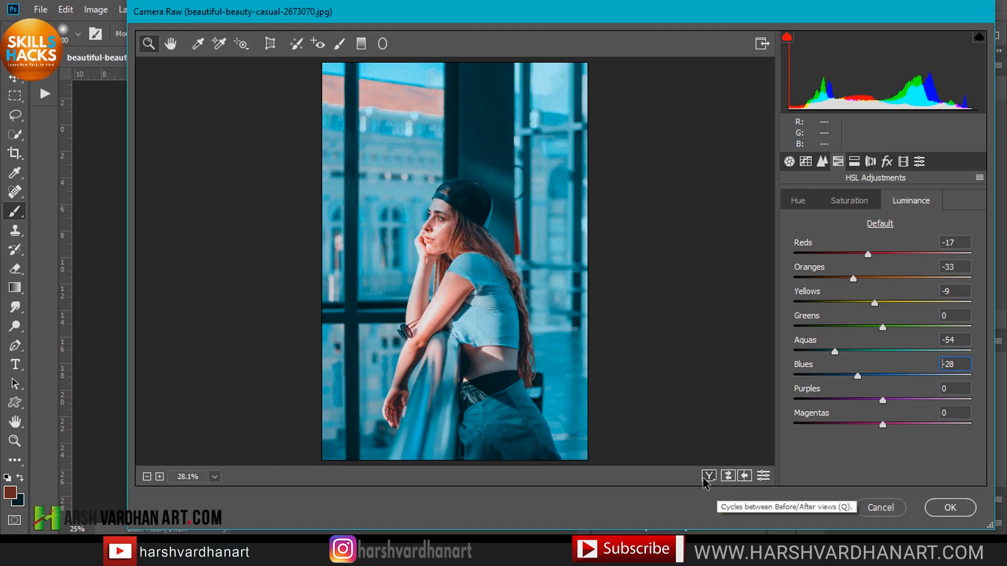
Compare the before and after views of the adjustments, then apply the Camera Raw filter.
click(729, 478)
click(729, 478)
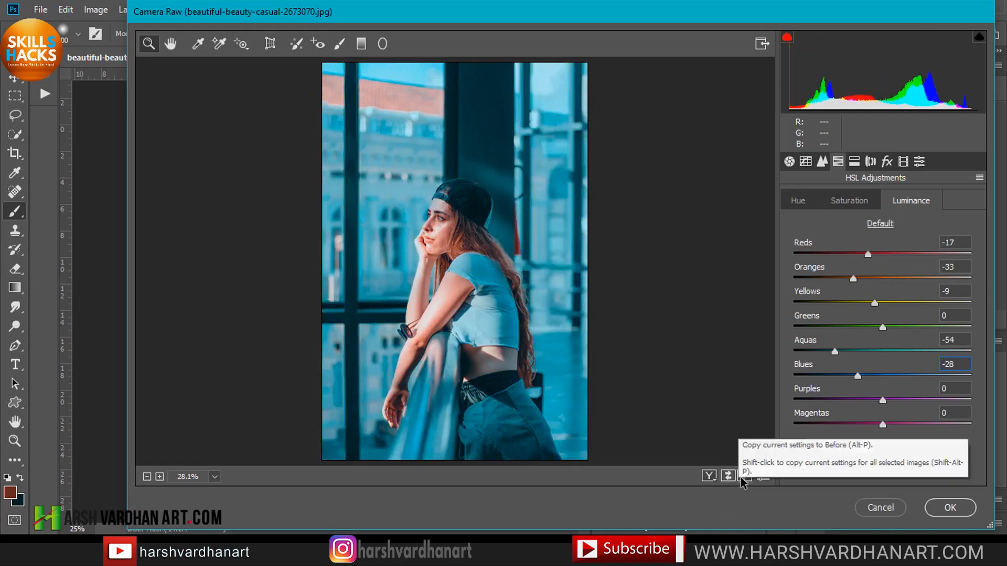
click(741, 477)
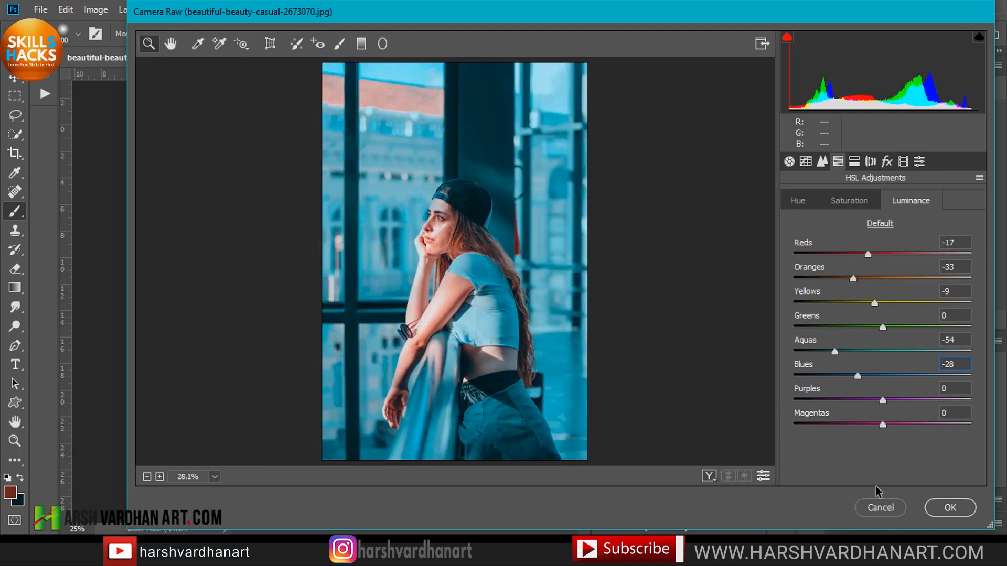
click(951, 508)
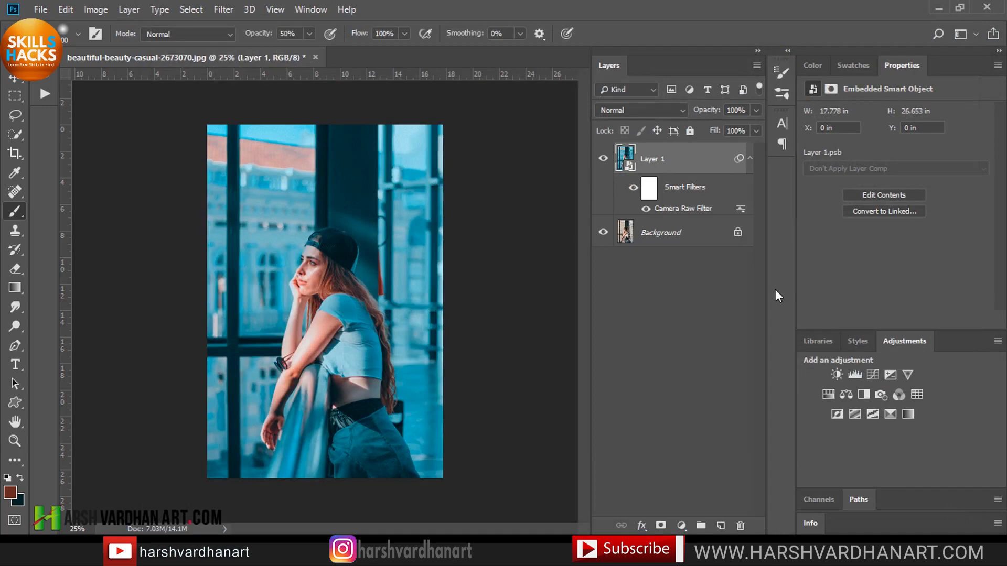
Toggle Layer 1's visibility to compare the filtered image with the original.
click(750, 158)
click(604, 159)
click(604, 158)
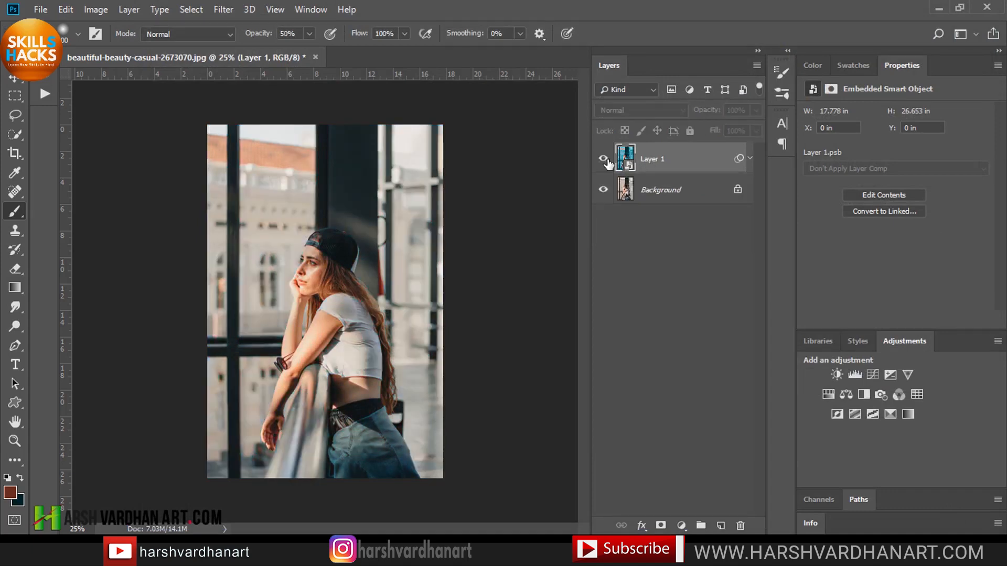
click(749, 158)
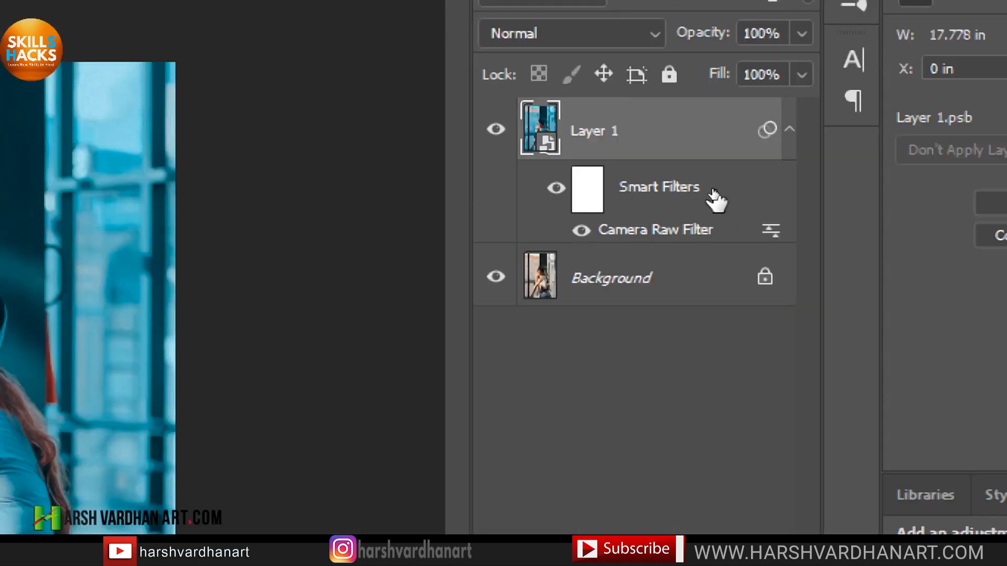
Reopen the Camera Raw Filter on Layer 1 and set Temperature to -25.
double_click(655, 231)
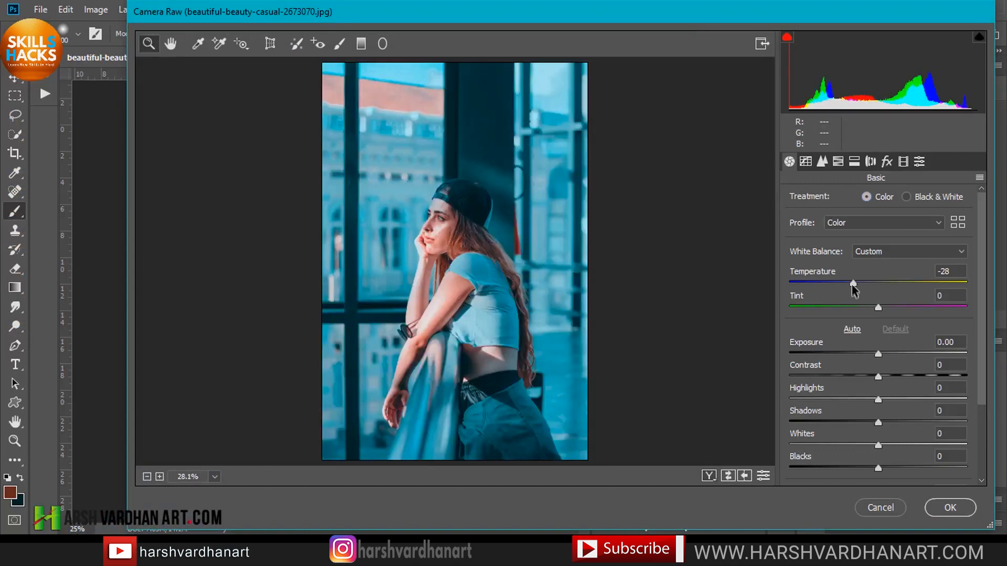
mouse_move(853, 284)
mouse_down()
mouse_move(906, 283)
mouse_move(856, 282)
mouse_up()
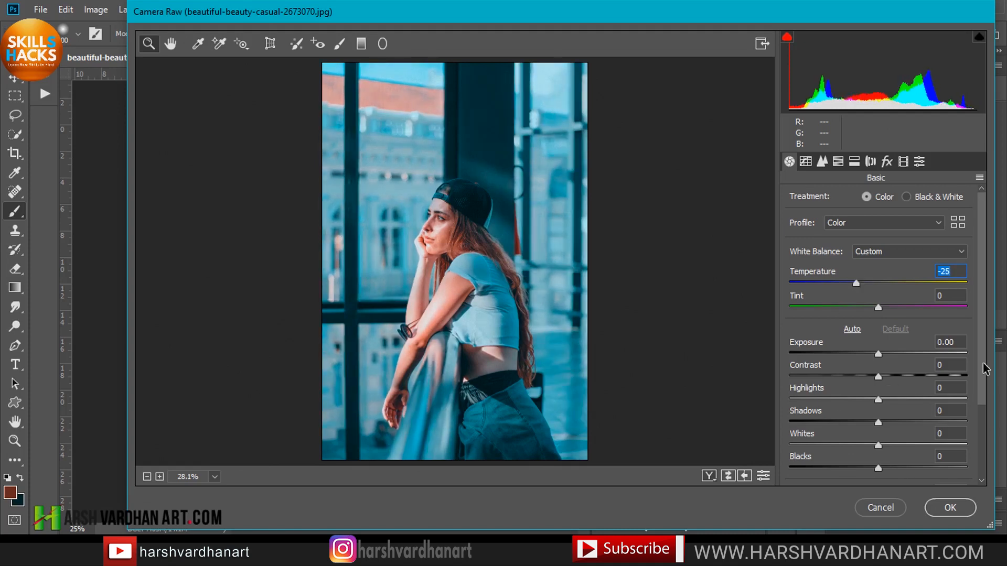
Set Contrast to +43 and Highlights to -19 in the Basic panel.
drag(983, 368, 987, 417)
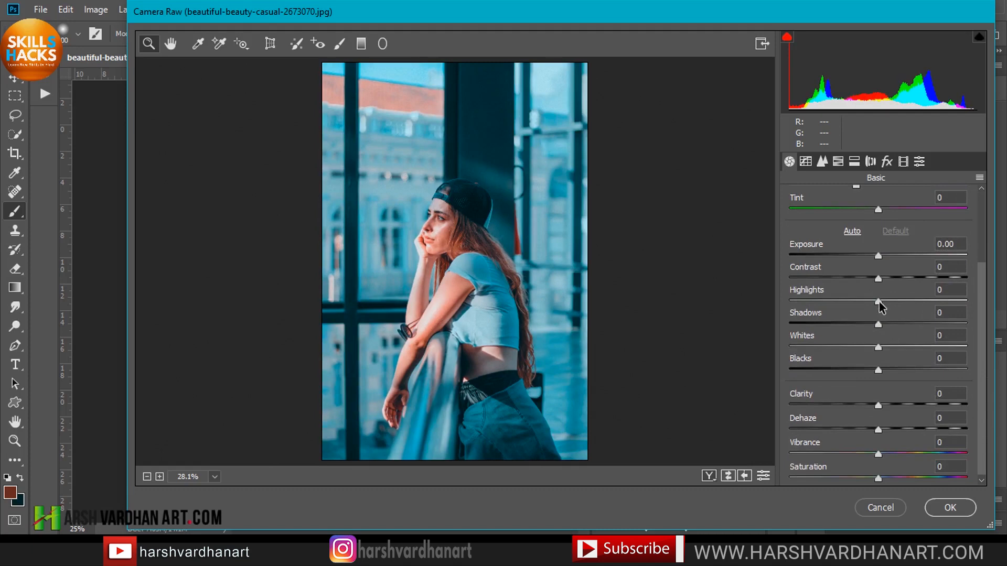
drag(879, 301, 916, 285)
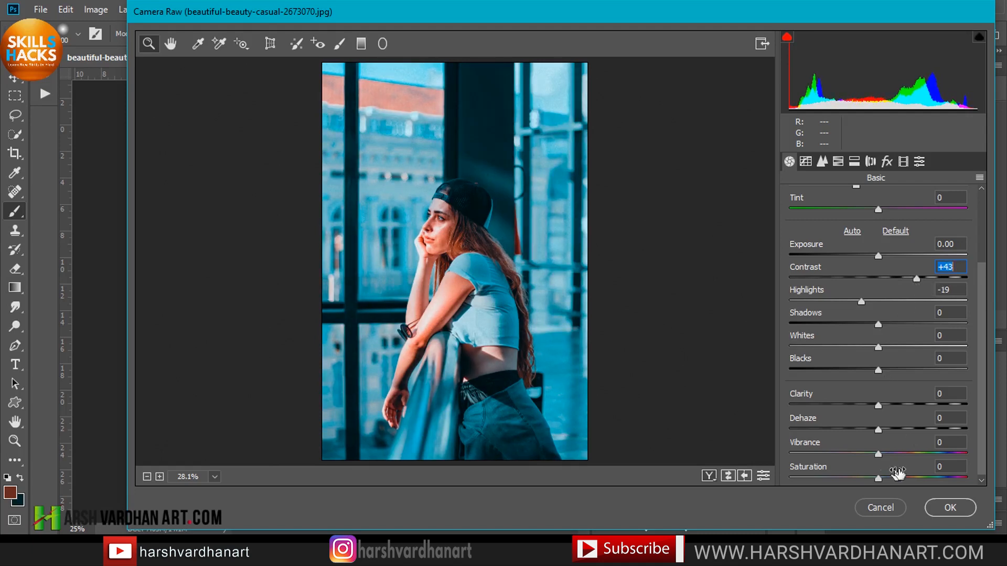
Set Vibrance to +14, Saturation to +13 and Clarity to +5, then apply the filter.
drag(983, 443, 982, 455)
drag(879, 450, 888, 475)
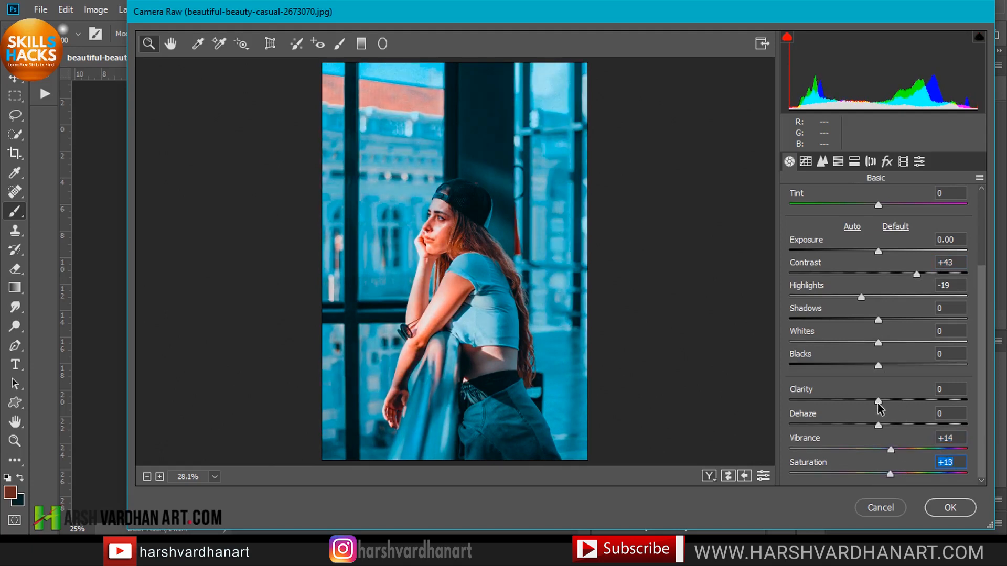
mouse_move(878, 401)
mouse_down()
mouse_move(906, 405)
mouse_move(883, 406)
mouse_up()
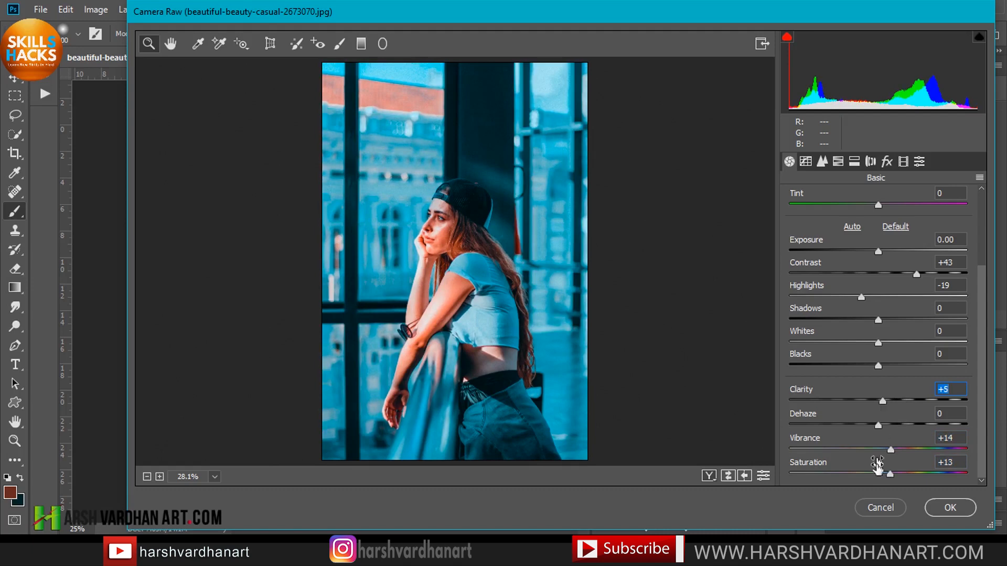
click(951, 509)
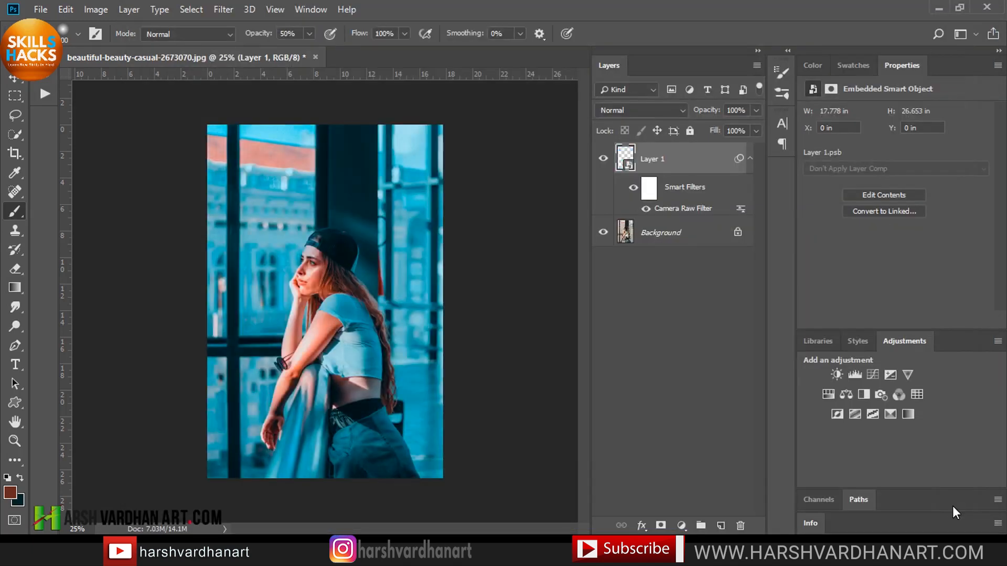
Toggle Layer 1's visibility to compare the result with the original.
click(603, 158)
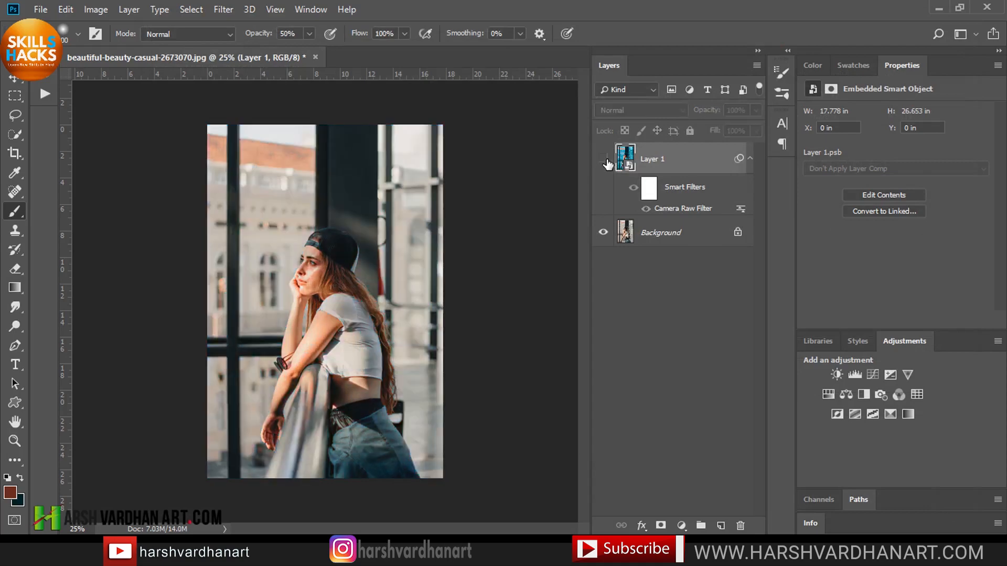
click(603, 158)
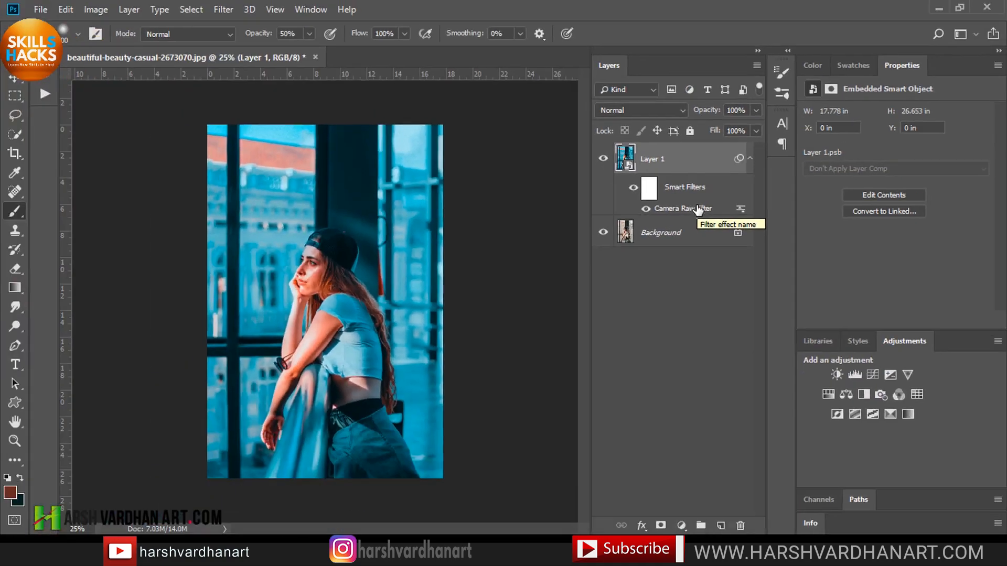
click(750, 158)
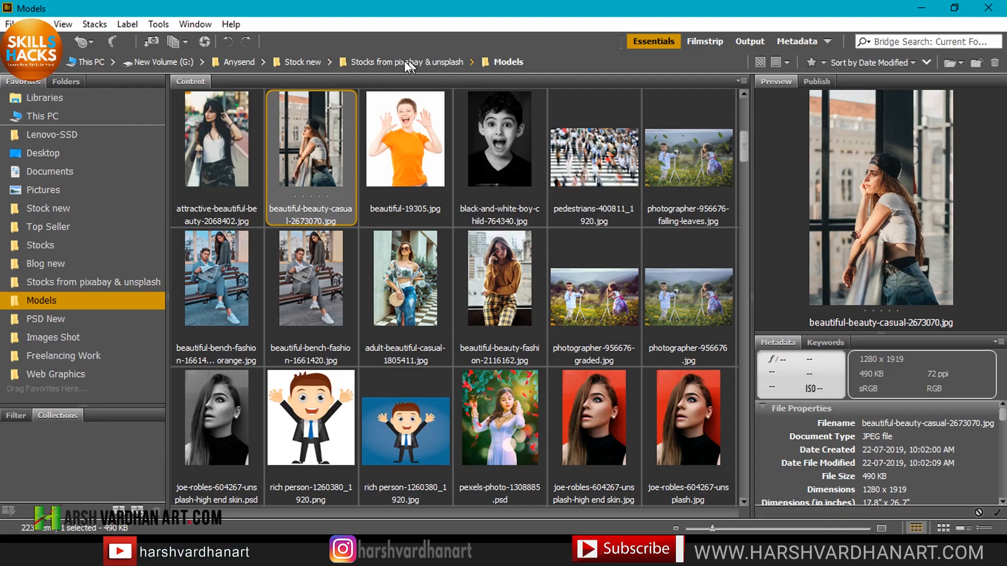
Switch to Bridge and drag pedestrians-400811_1920.jpg from the Models folder into the Photoshop document.
click(329, 62)
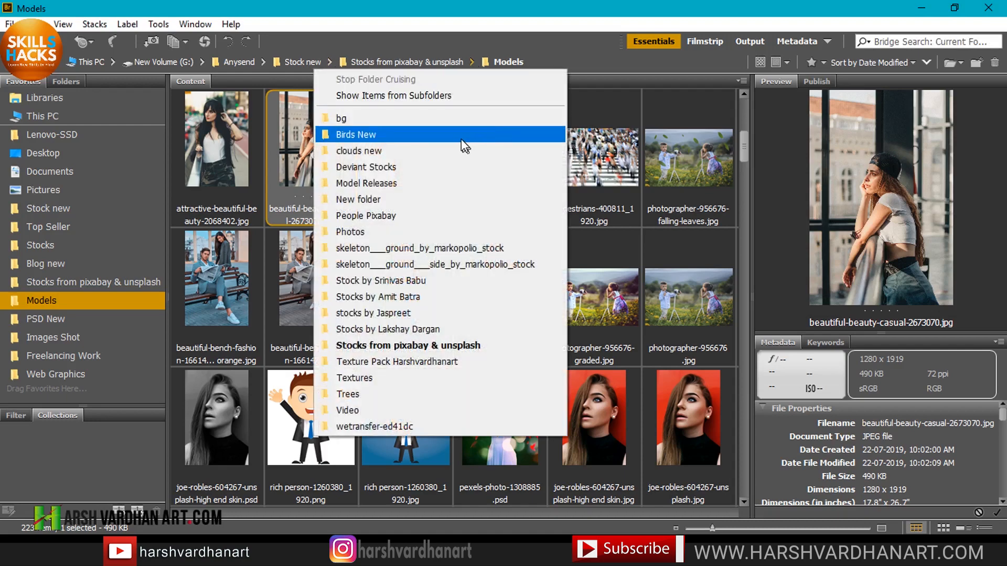
click(602, 159)
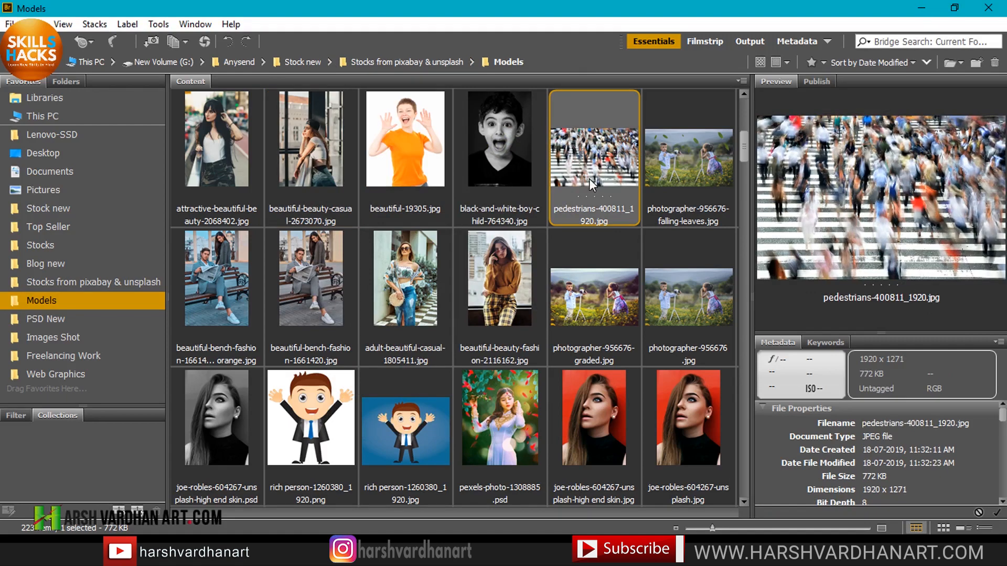
drag(607, 169, 369, 271)
key(alt+Tab)
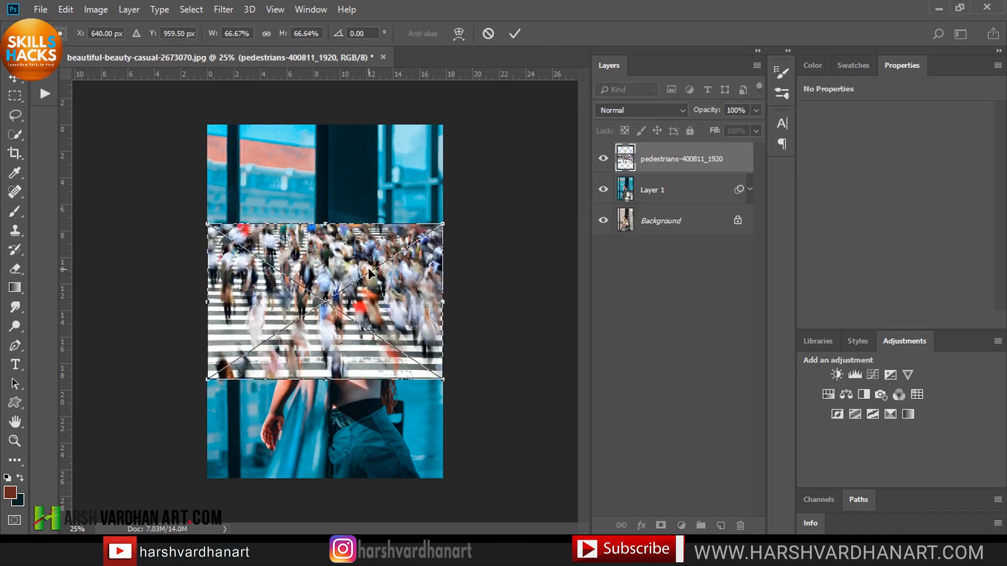
Rotate and enlarge the placed pedestrians image to cover the whole canvas, then commit the transform.
drag(440, 404, 474, 139)
click(512, 35)
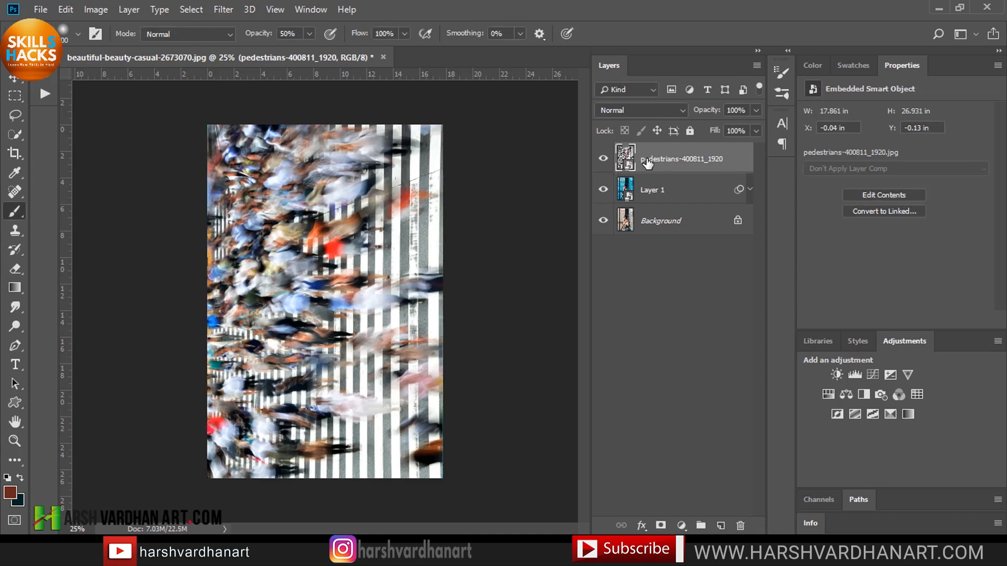
Apply Levels to the pedestrians layer with input levels of 114, 1.14 and 255.
key(ctrl+l)
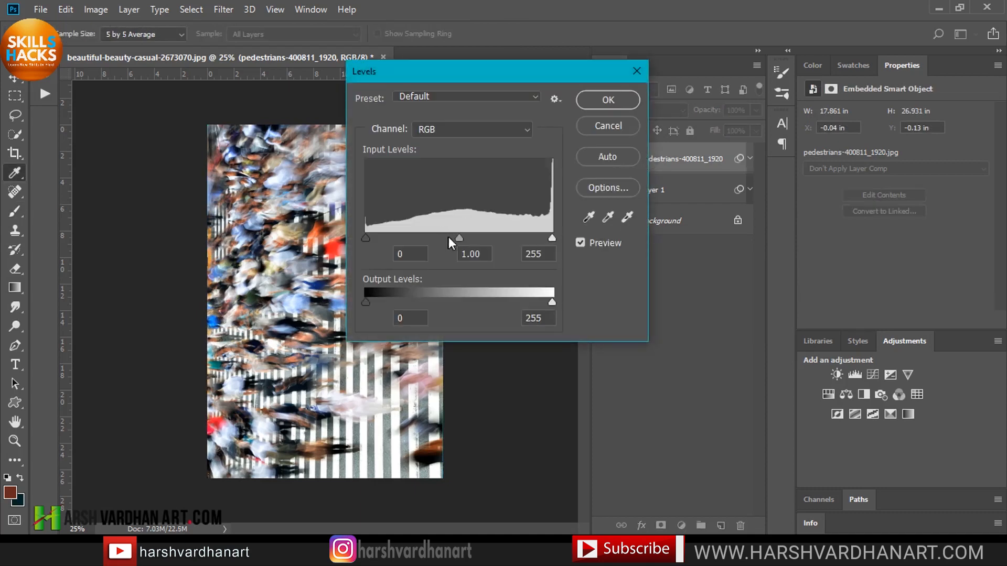
drag(459, 237, 510, 237)
drag(486, 77, 684, 87)
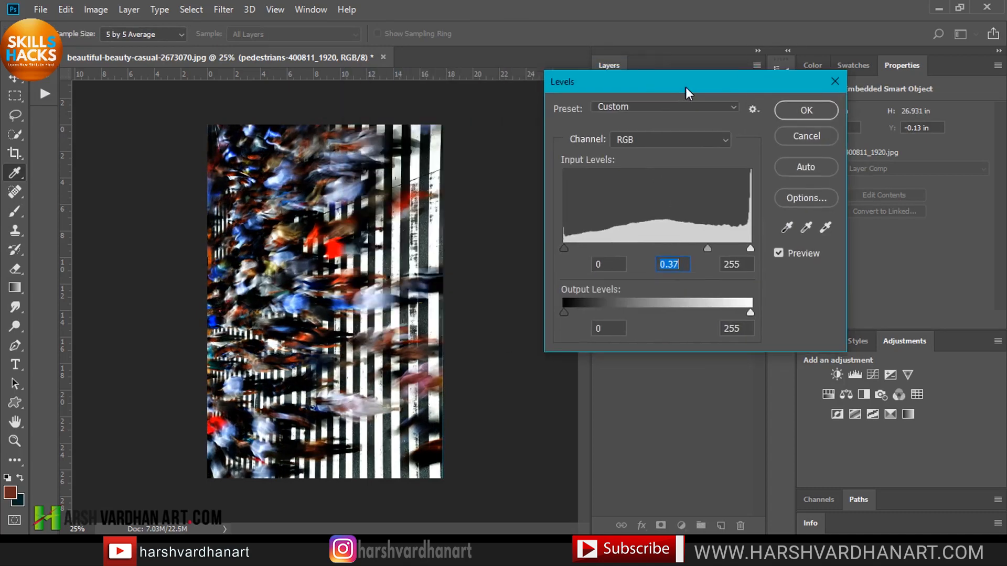
mouse_move(601, 246)
mouse_down()
mouse_move(637, 246)
mouse_move(608, 245)
mouse_up()
drag(714, 247, 751, 247)
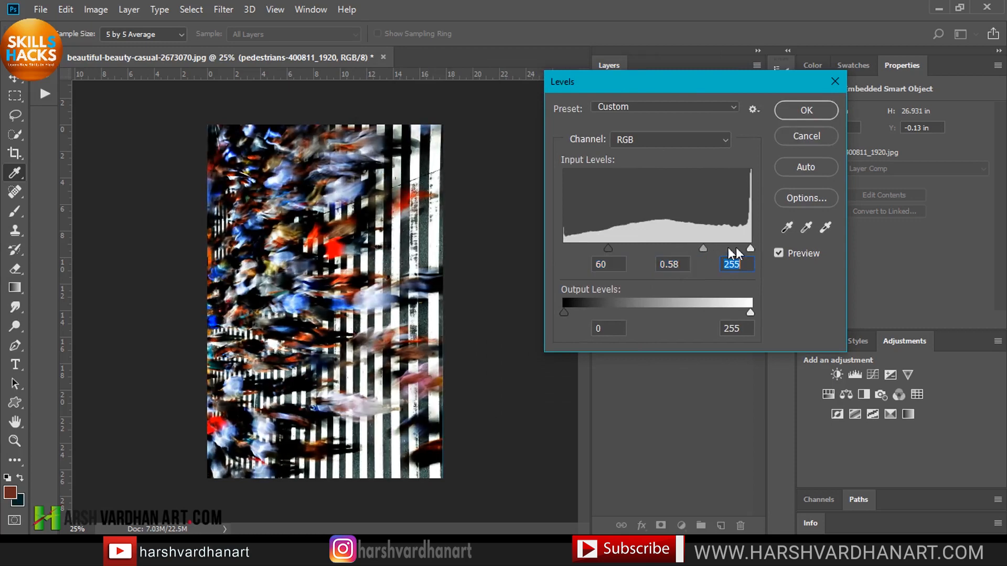
drag(607, 248, 659, 246)
drag(723, 246, 647, 246)
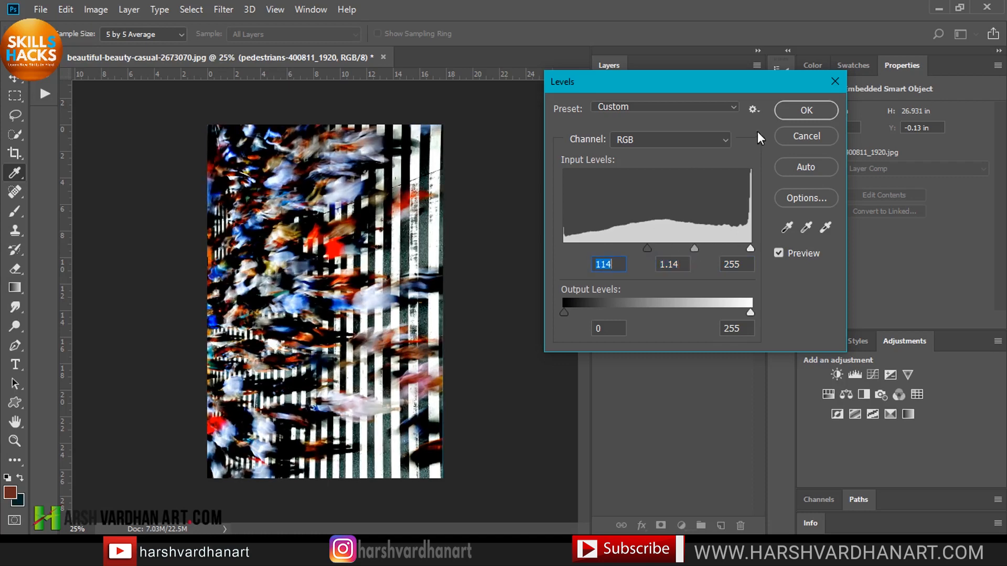
click(806, 109)
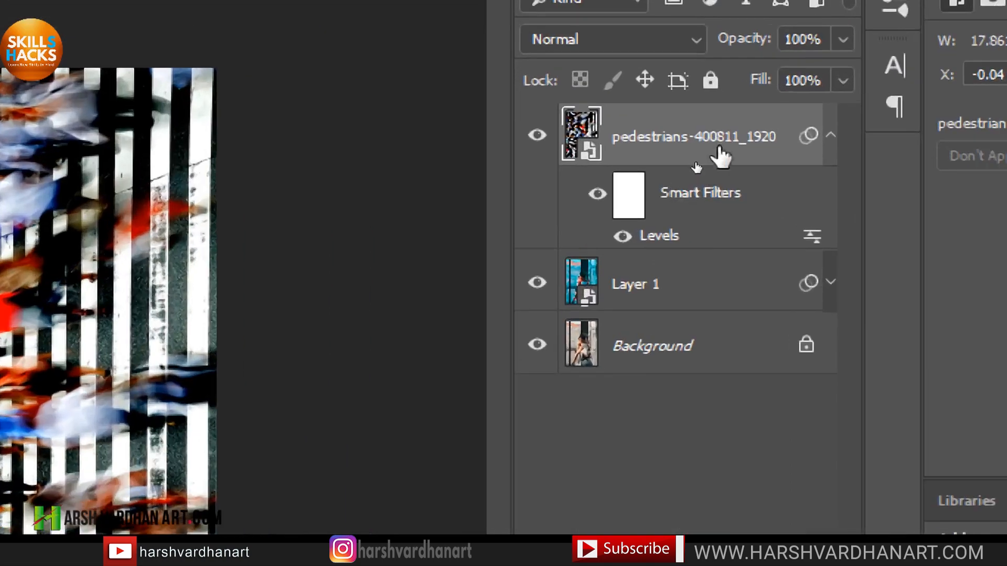
Rasterize the pedestrians layer with its Levels filter and convert it back into a smart object.
right_click(708, 156)
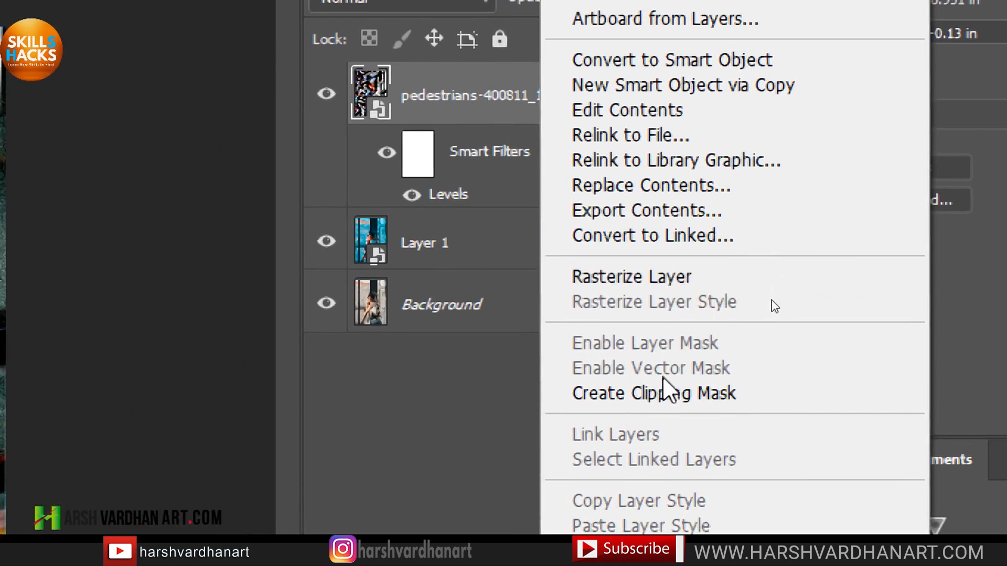
click(665, 275)
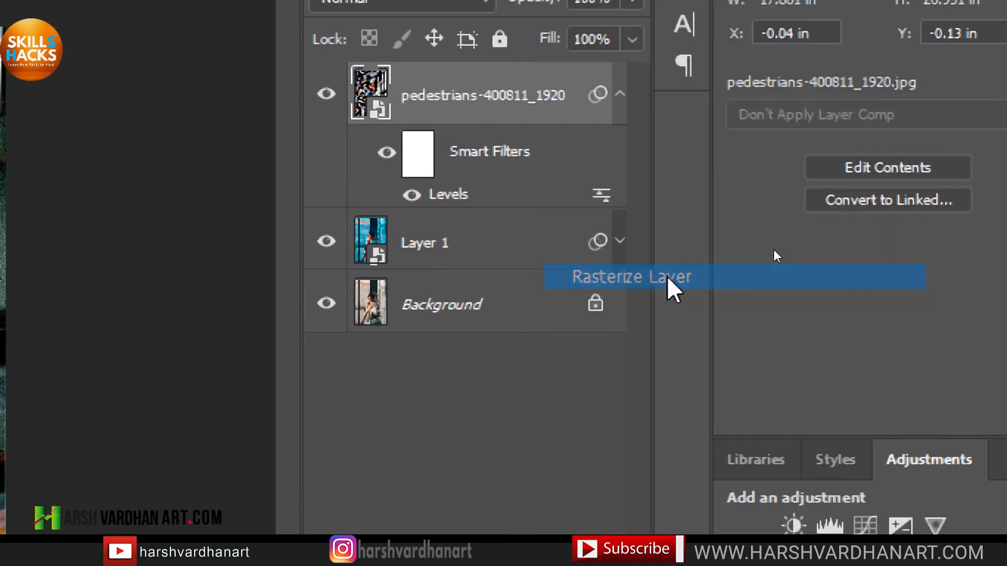
right_click(541, 88)
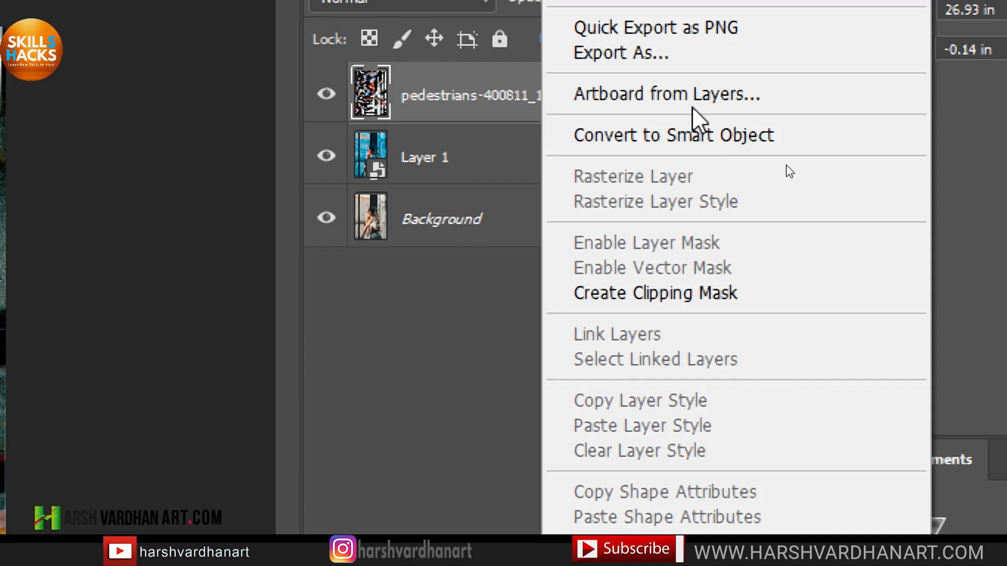
click(692, 135)
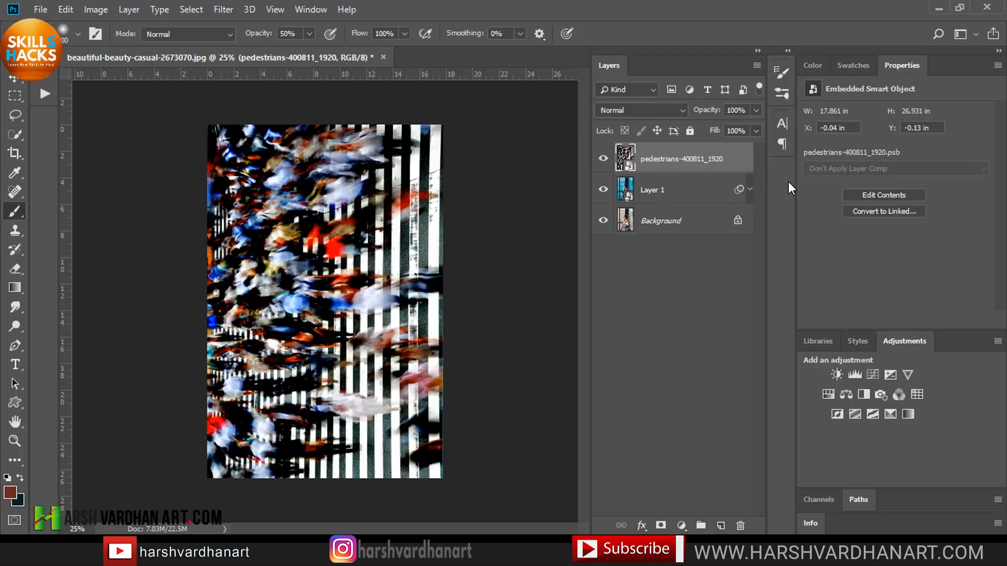
Save the document as a PSD file.
click(222, 10)
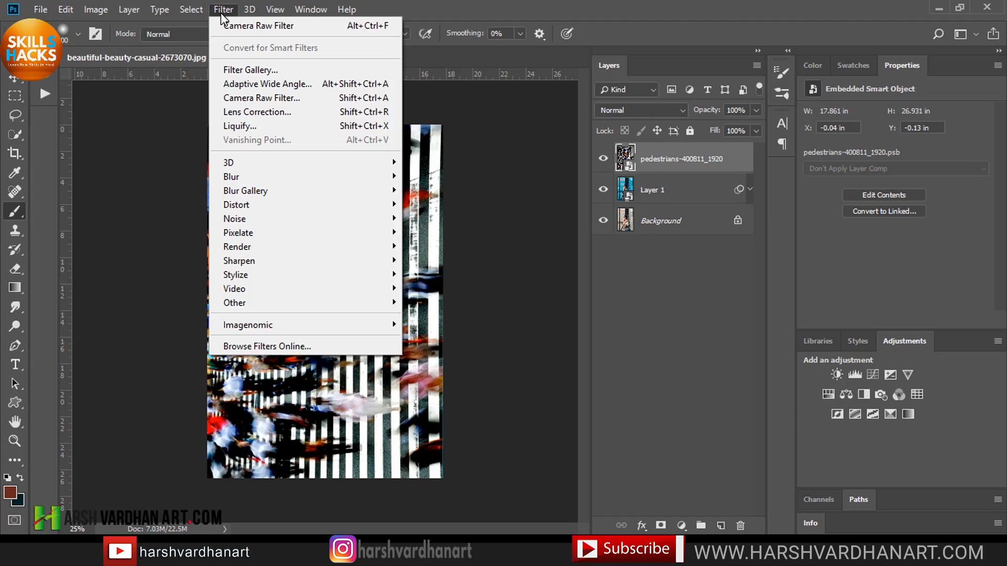
key(shift+ctrl+s)
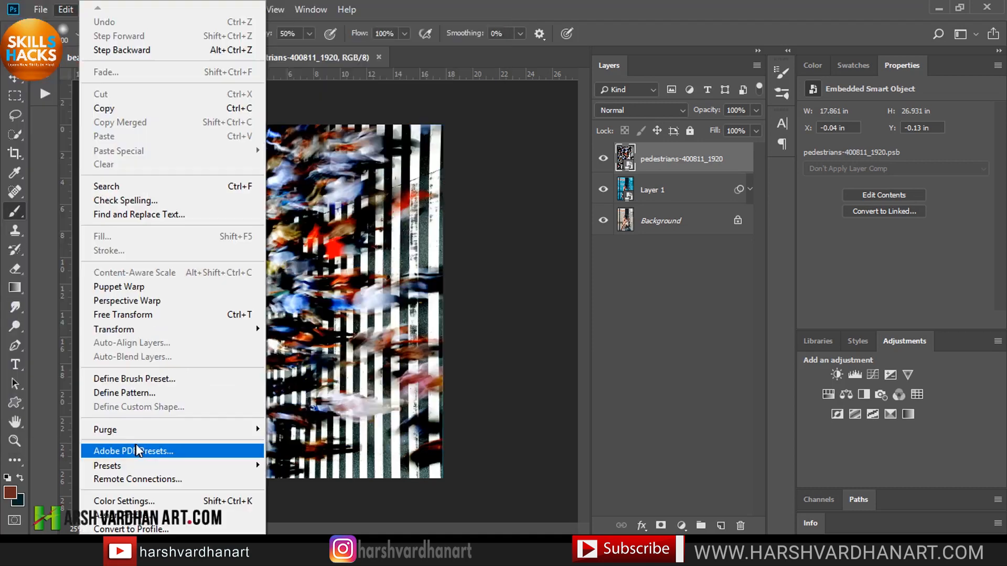
mouse_move(253, 431)
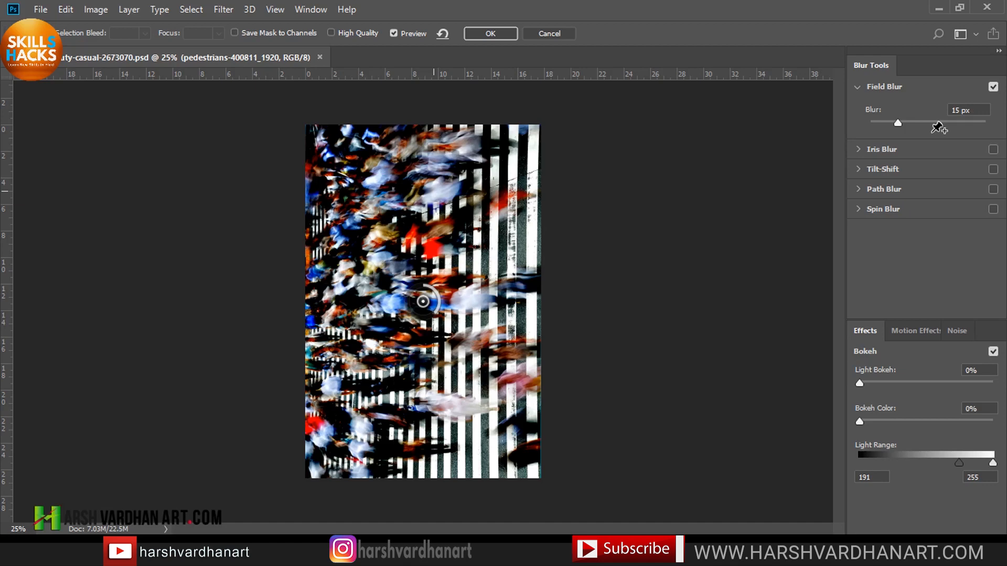
Apply a Field Blur of 92 px with Light Bokeh 45%, Bokeh Color 100% and Light Range 247 to 255.
click(933, 124)
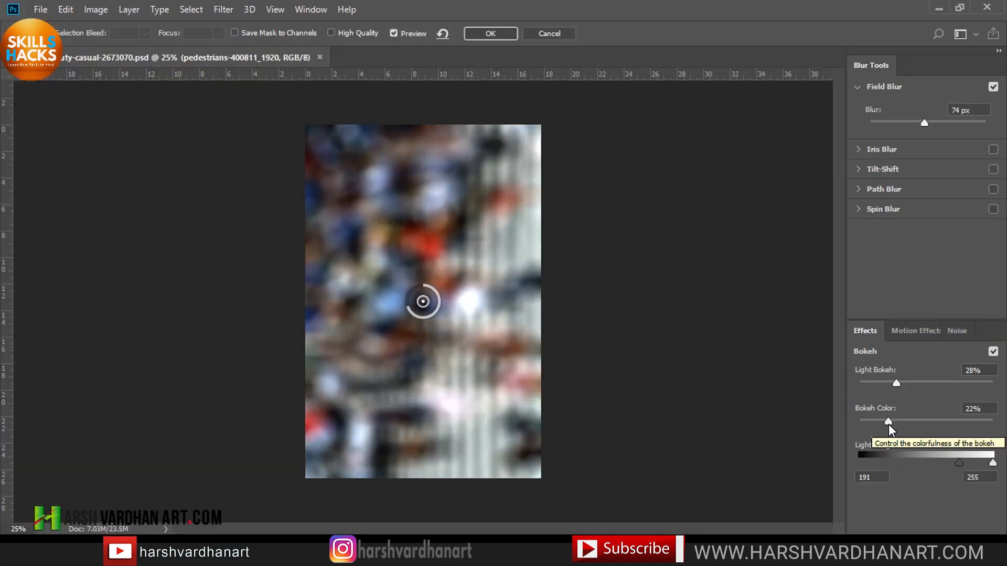
drag(713, 388, 1006, 440)
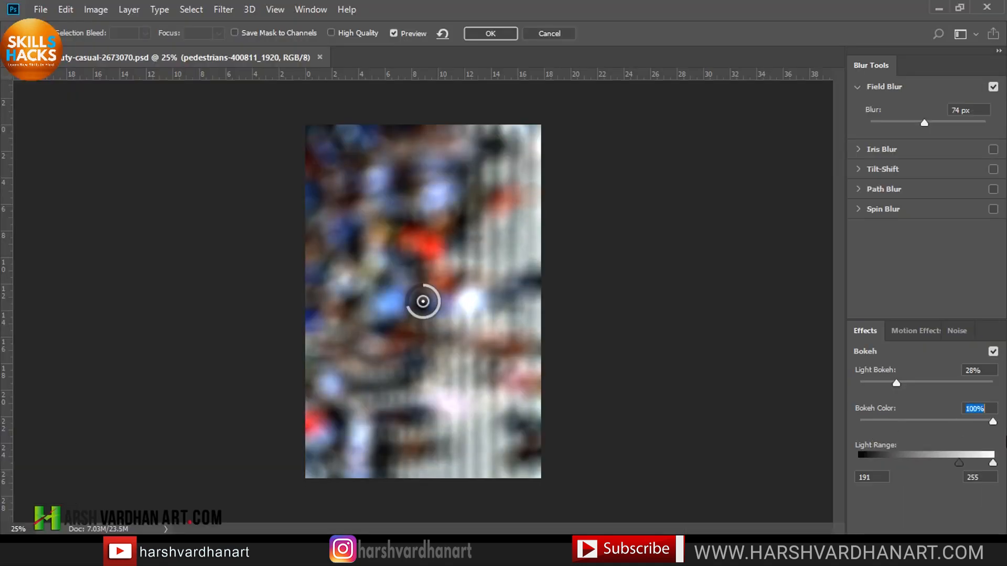
drag(899, 383, 902, 384)
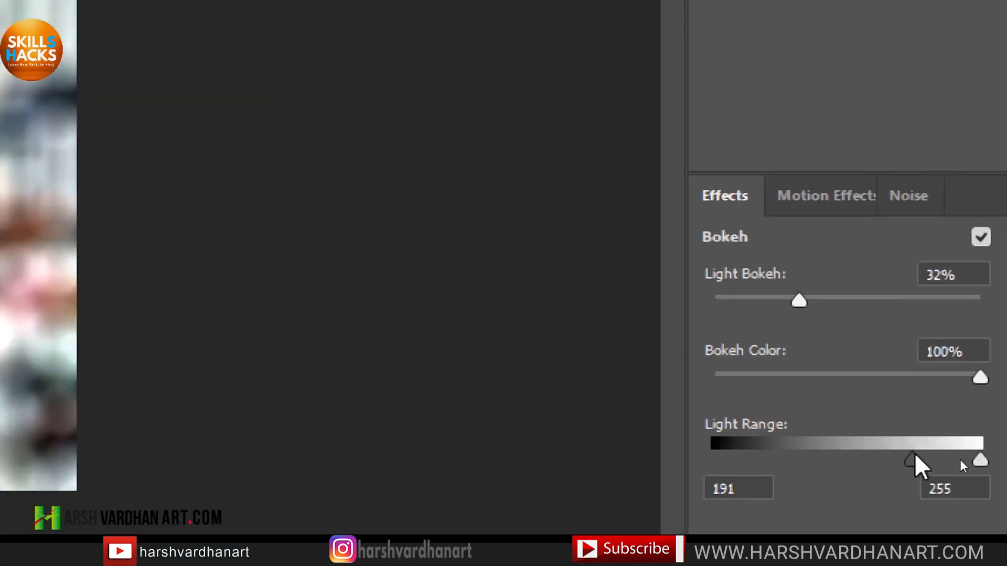
drag(915, 460, 874, 465)
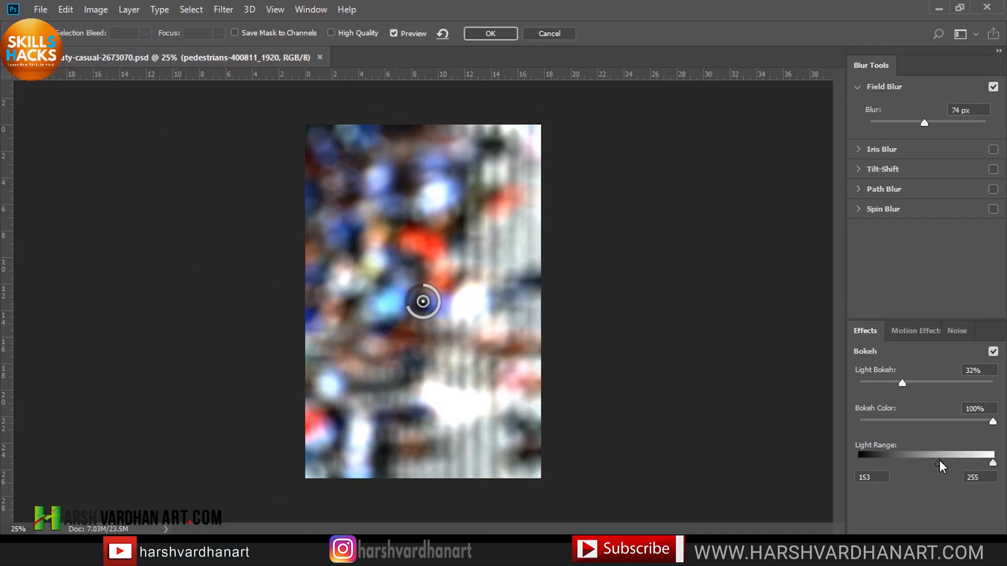
drag(939, 461, 973, 464)
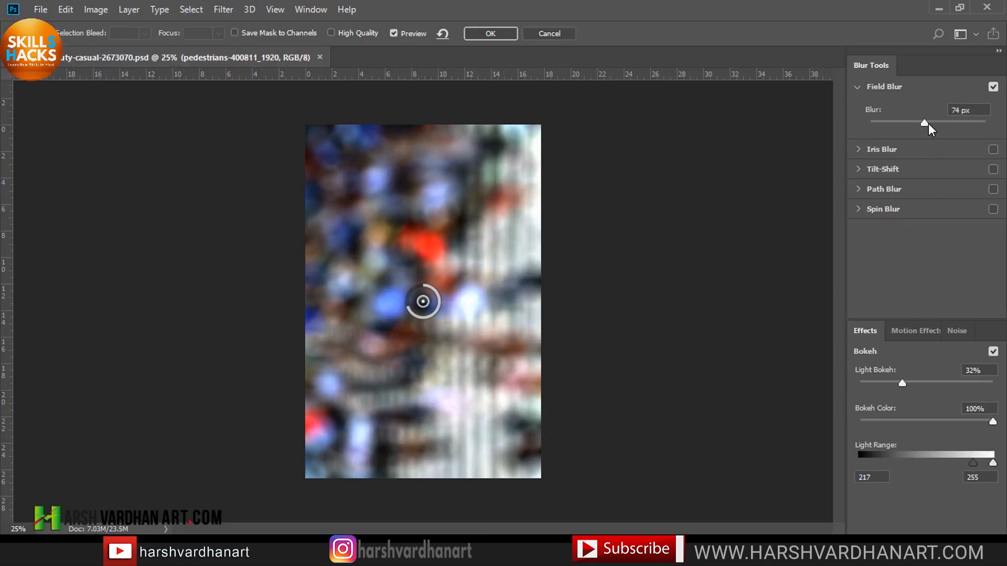
mouse_move(928, 124)
mouse_down()
mouse_move(954, 125)
mouse_move(912, 121)
mouse_move(926, 124)
mouse_up()
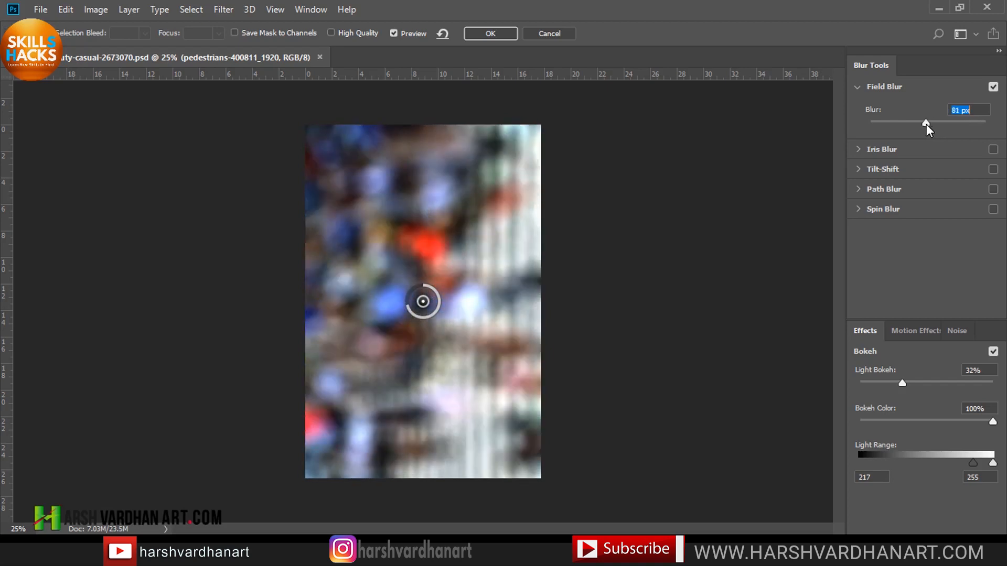
mouse_move(902, 383)
mouse_down()
mouse_move(931, 383)
mouse_move(913, 381)
mouse_up()
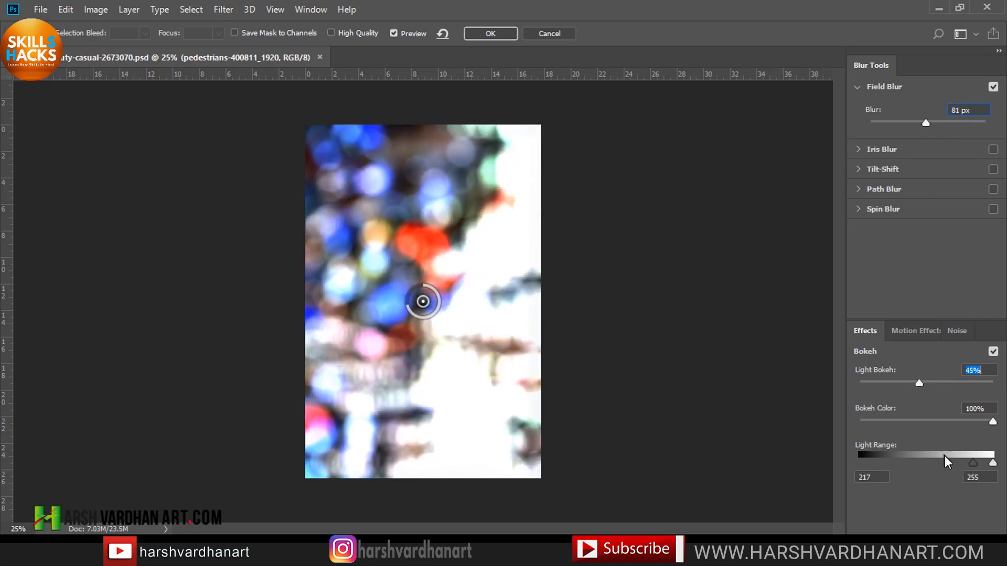
drag(973, 461, 990, 465)
mouse_move(992, 422)
mouse_down()
mouse_move(891, 425)
mouse_move(1004, 436)
mouse_up()
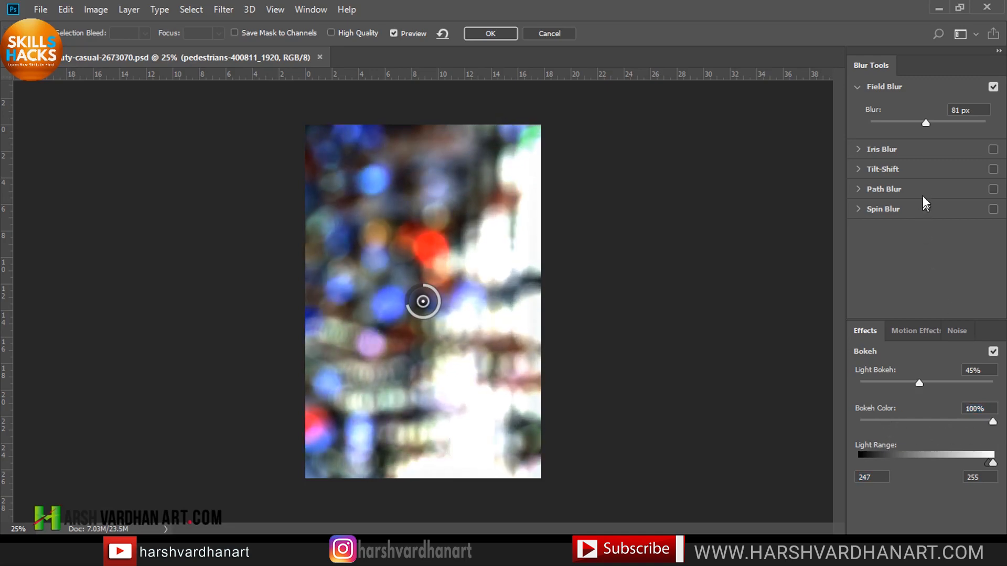
mouse_move(921, 125)
mouse_down()
mouse_move(906, 126)
mouse_move(948, 130)
mouse_move(928, 127)
mouse_up()
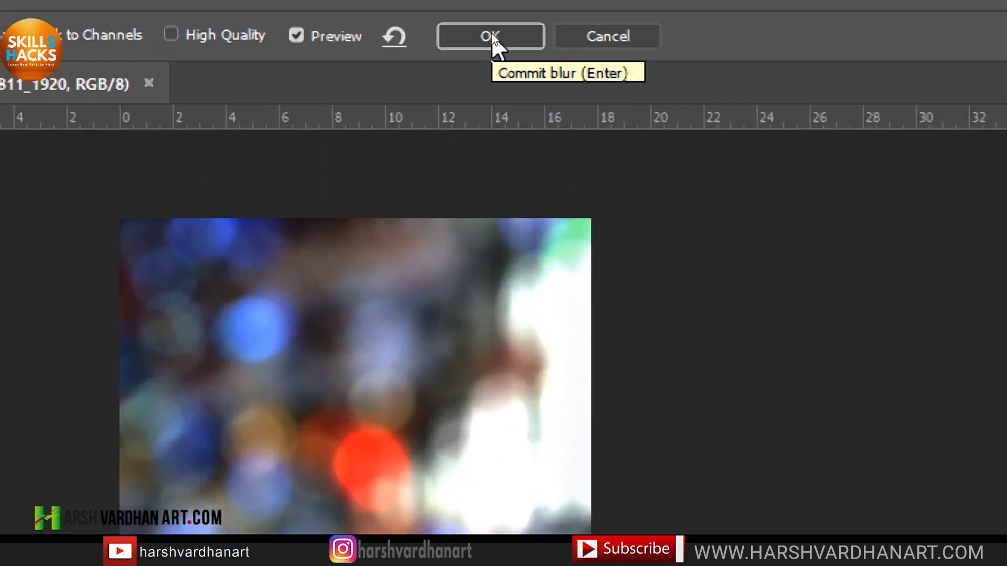
click(491, 37)
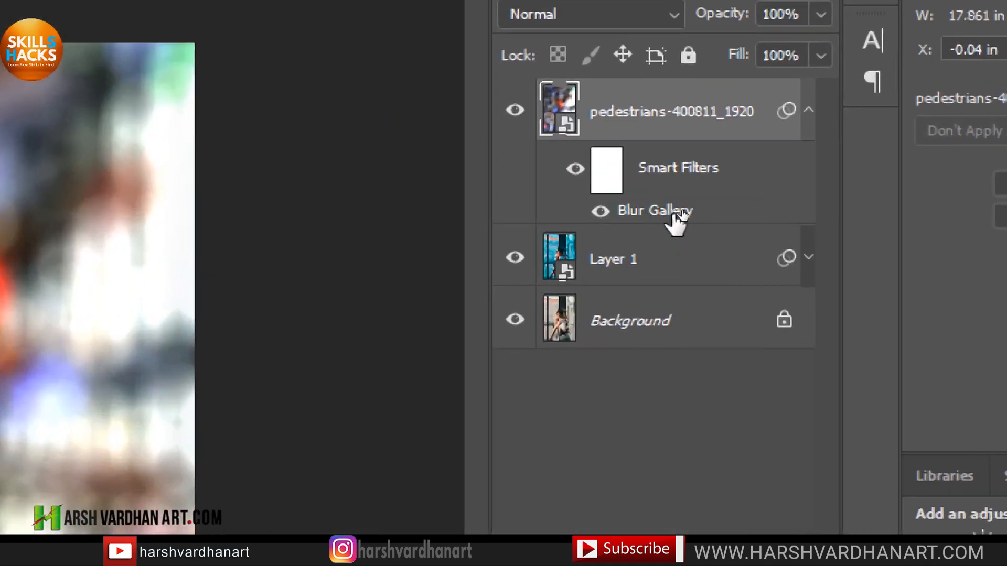
Rasterize the blurred pedestrians layer and convert it into a smart object again.
right_click(726, 92)
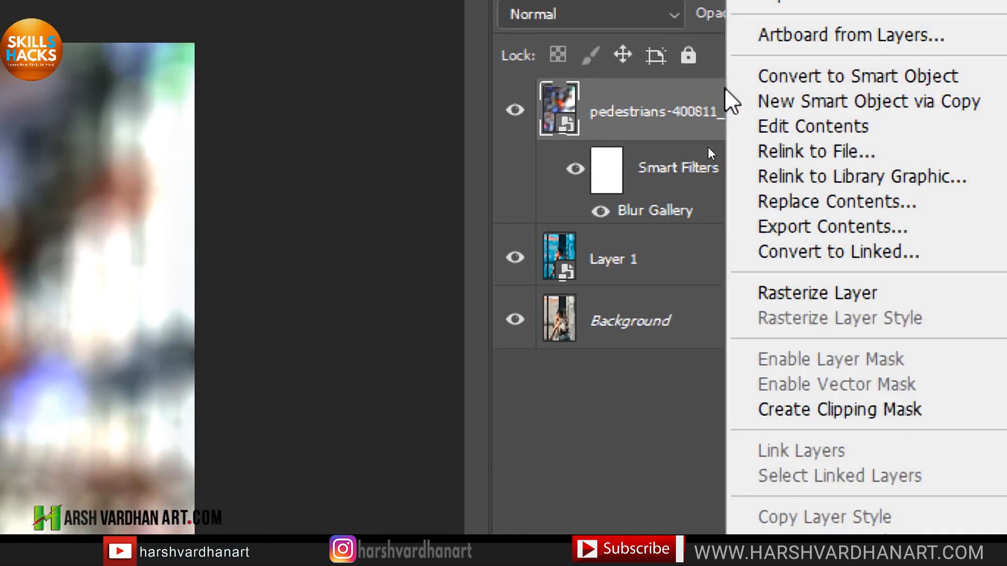
click(861, 297)
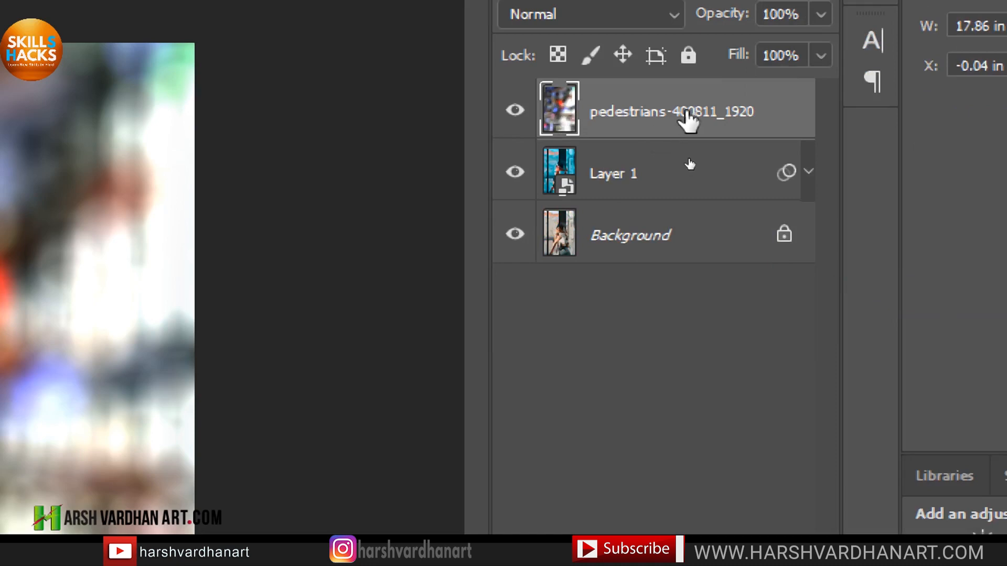
right_click(688, 110)
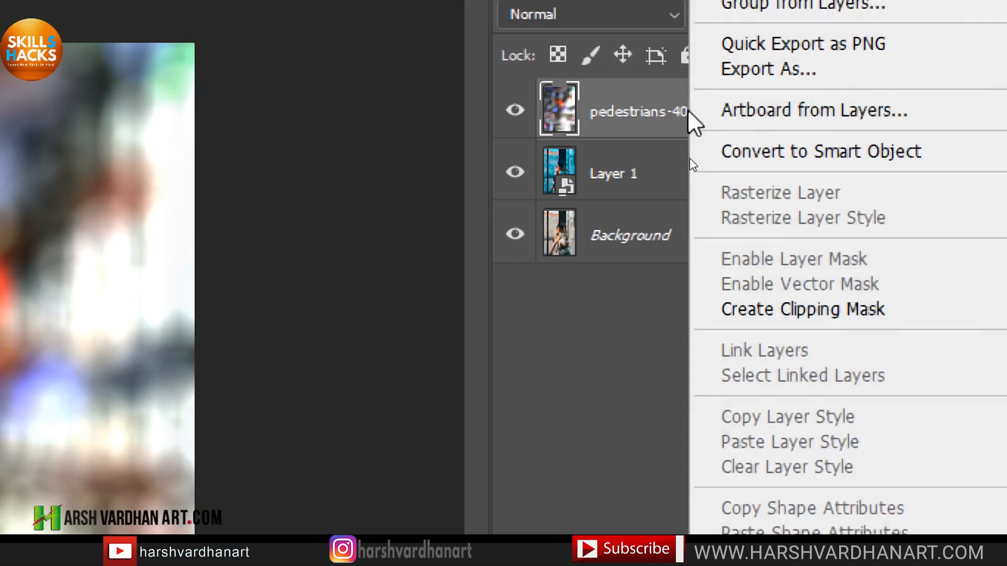
click(818, 153)
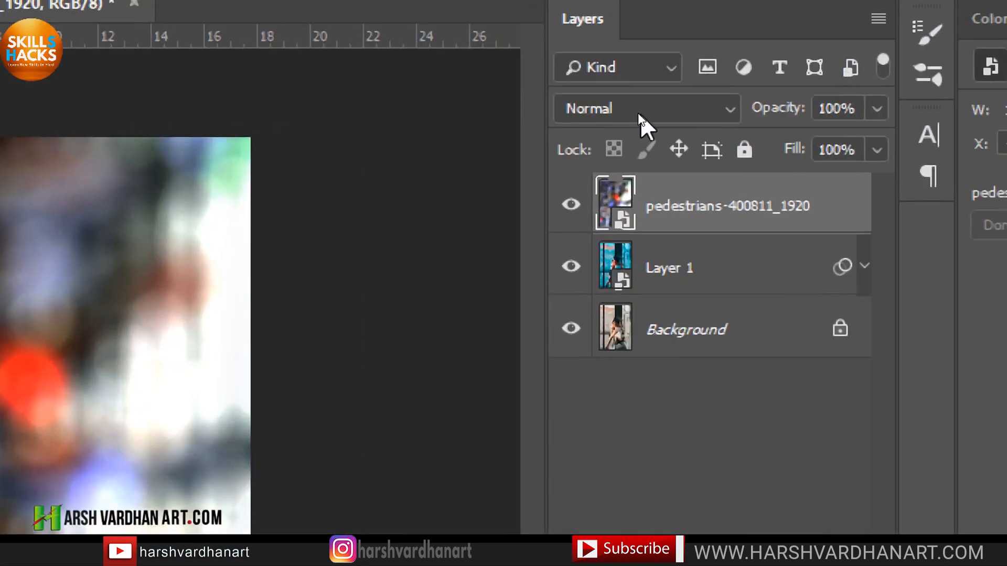
Try the Lighten, Screen, Overlay and Soft Light blend modes on the pedestrians layer.
click(638, 112)
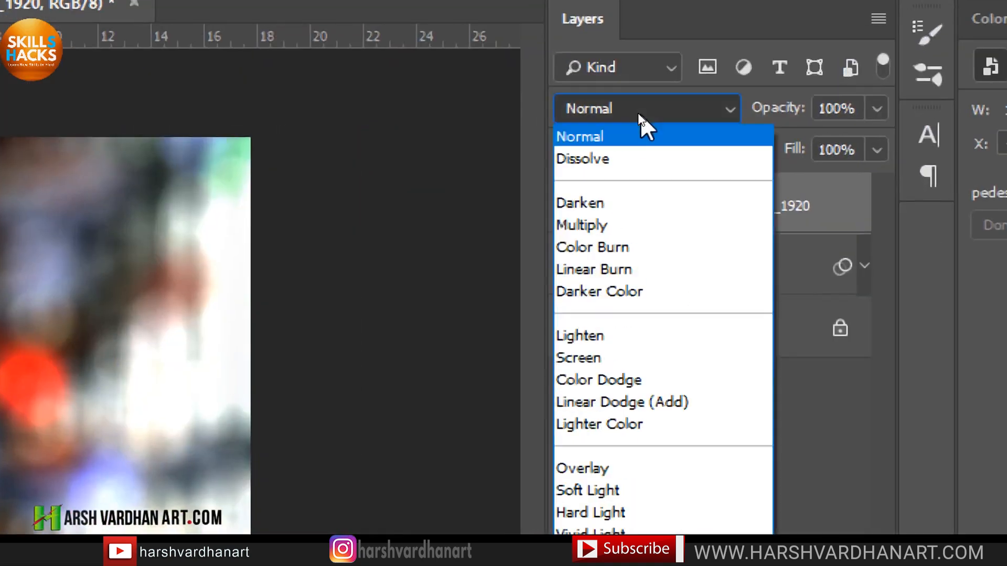
click(609, 338)
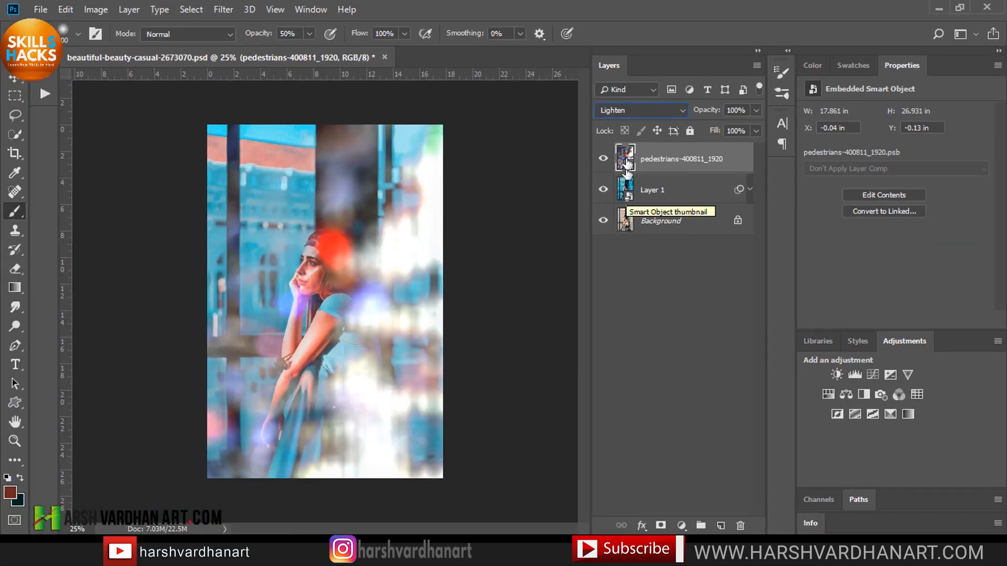
click(643, 112)
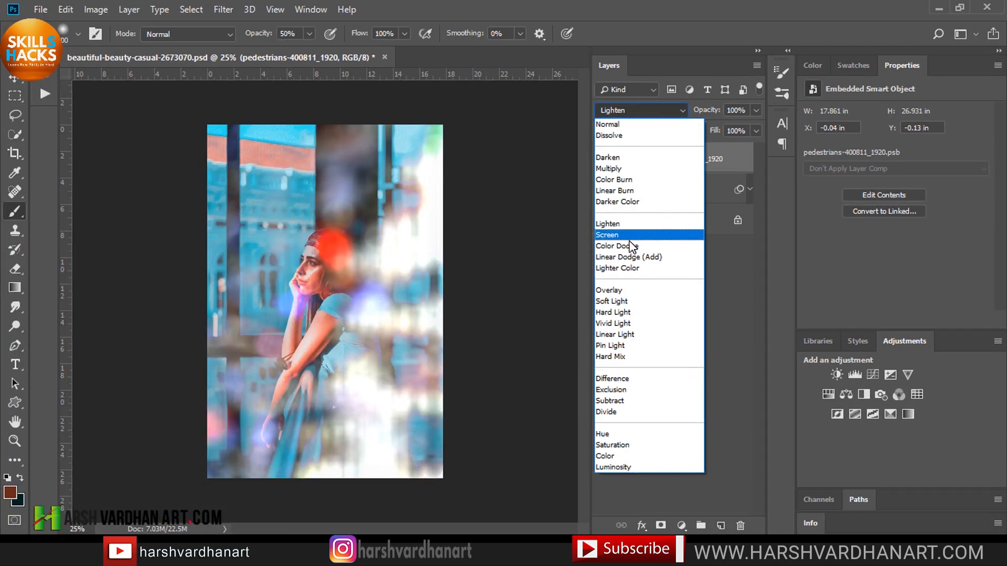
click(629, 237)
click(642, 110)
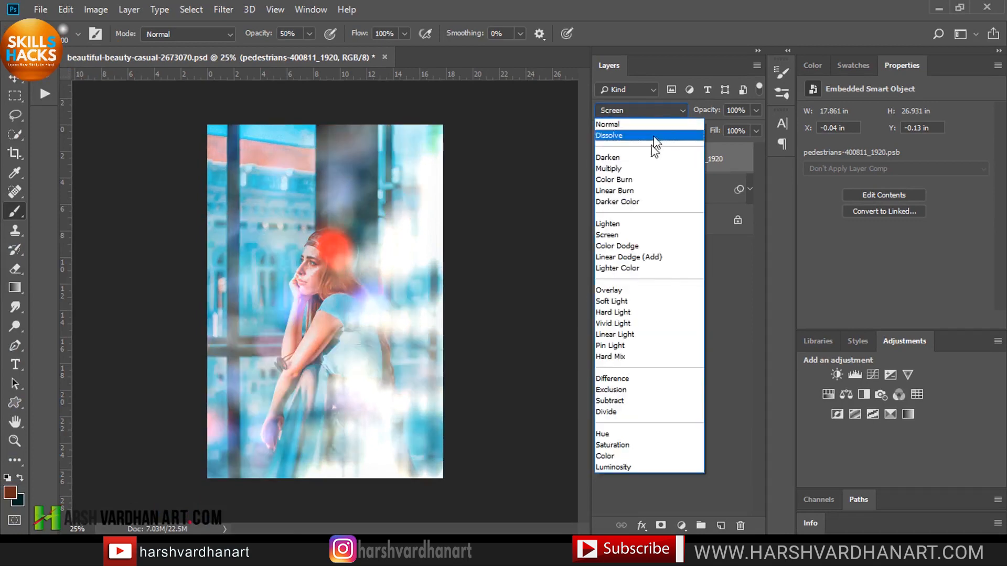
click(622, 289)
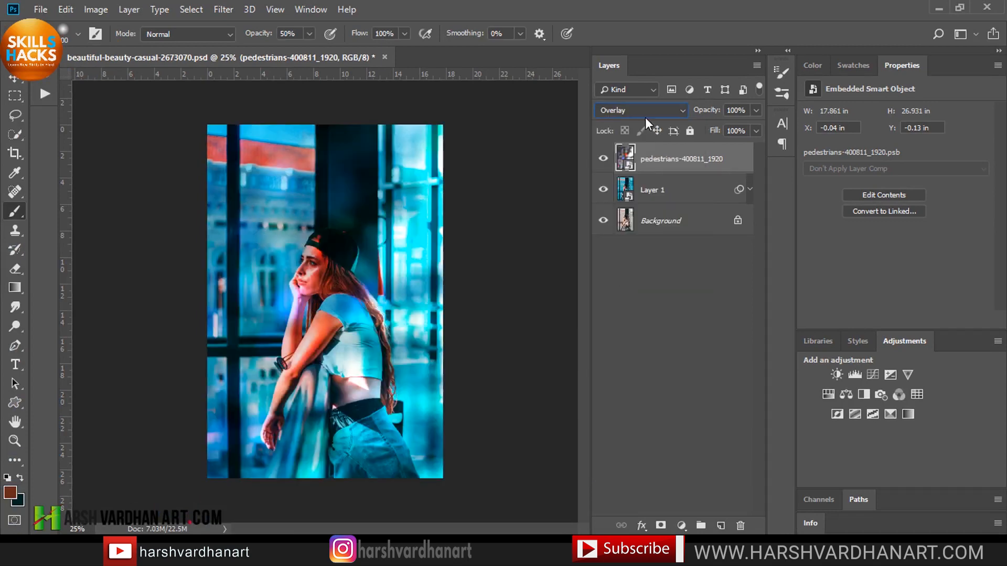
click(644, 111)
click(624, 301)
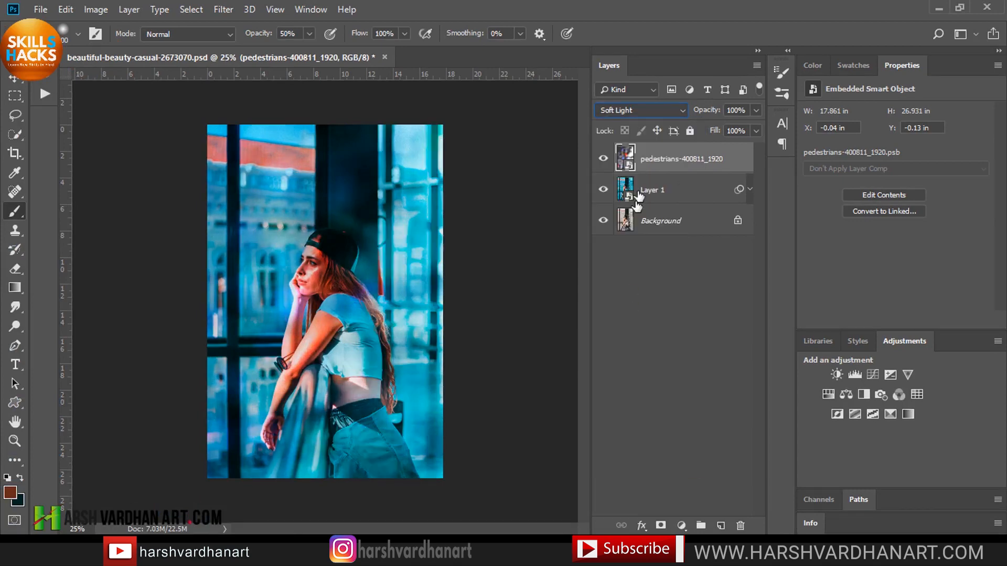
Set the pedestrians layer's blend mode to Lighten, then back to Normal.
click(653, 112)
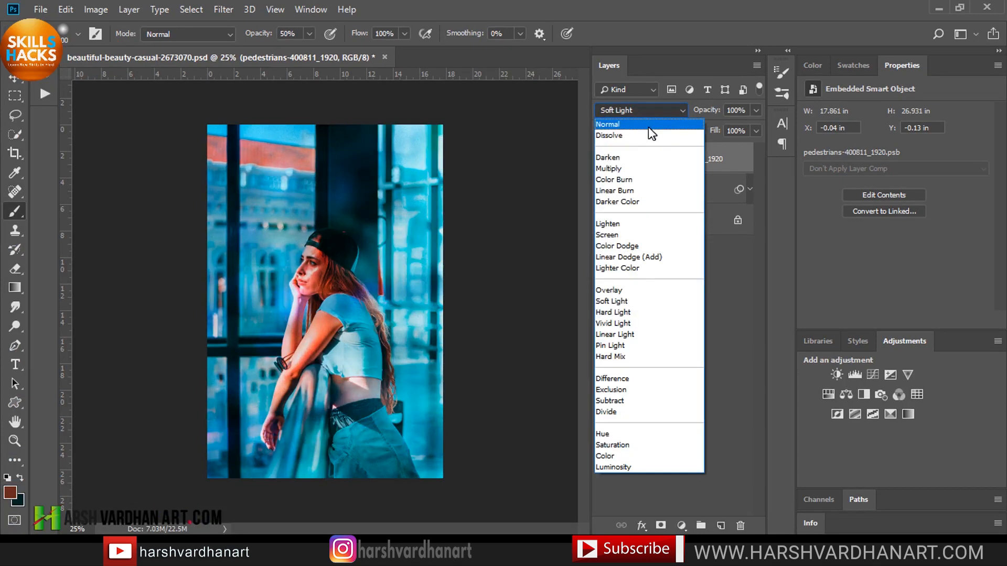
click(619, 224)
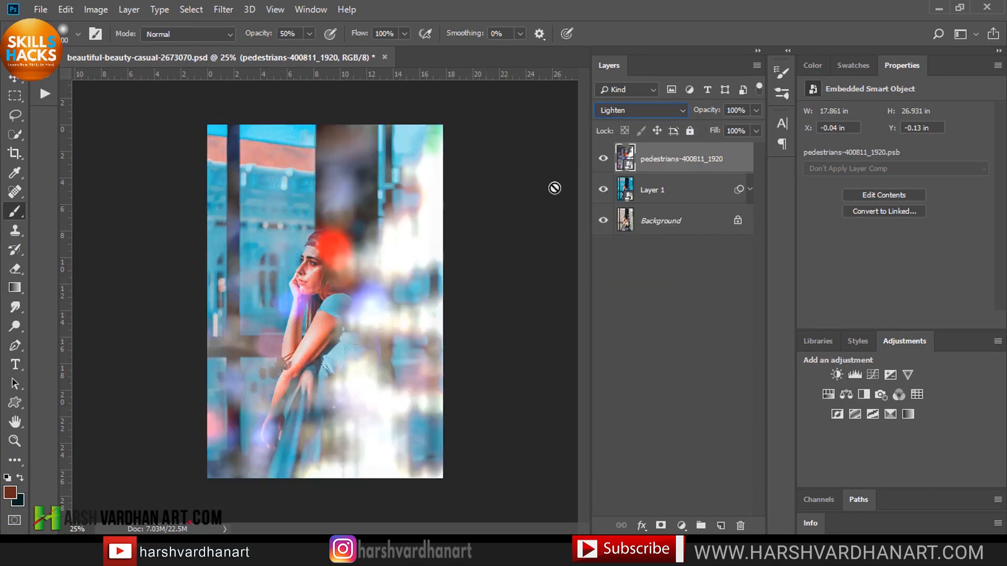
click(655, 109)
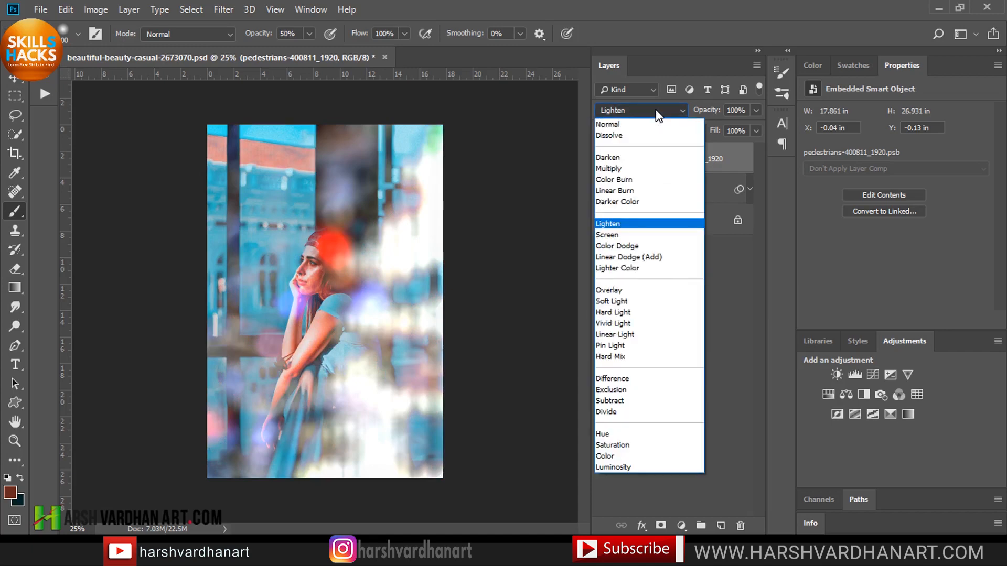
click(650, 127)
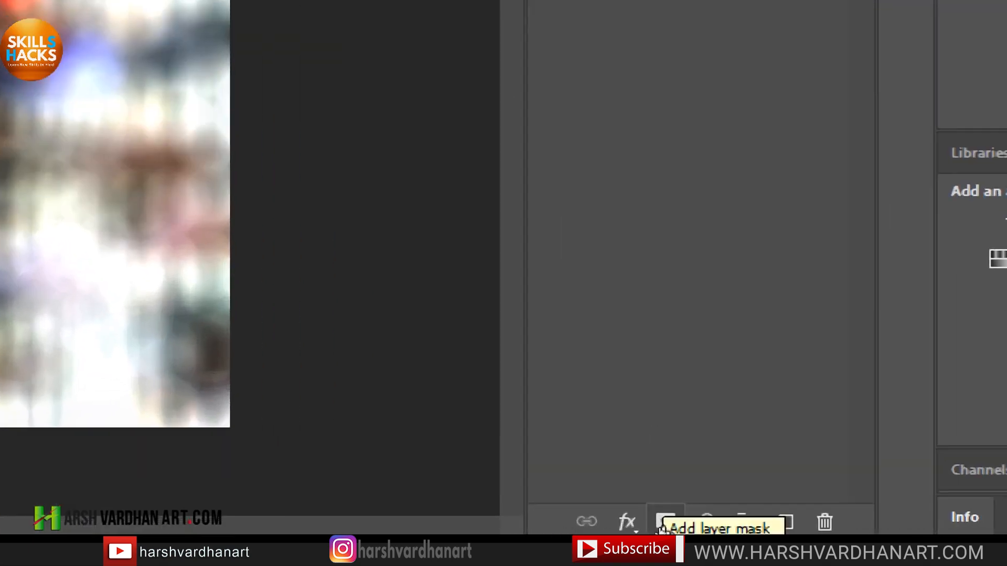
Add a black, hide-all layer mask to the pedestrians layer and pick the Soft Round brush.
click(664, 522)
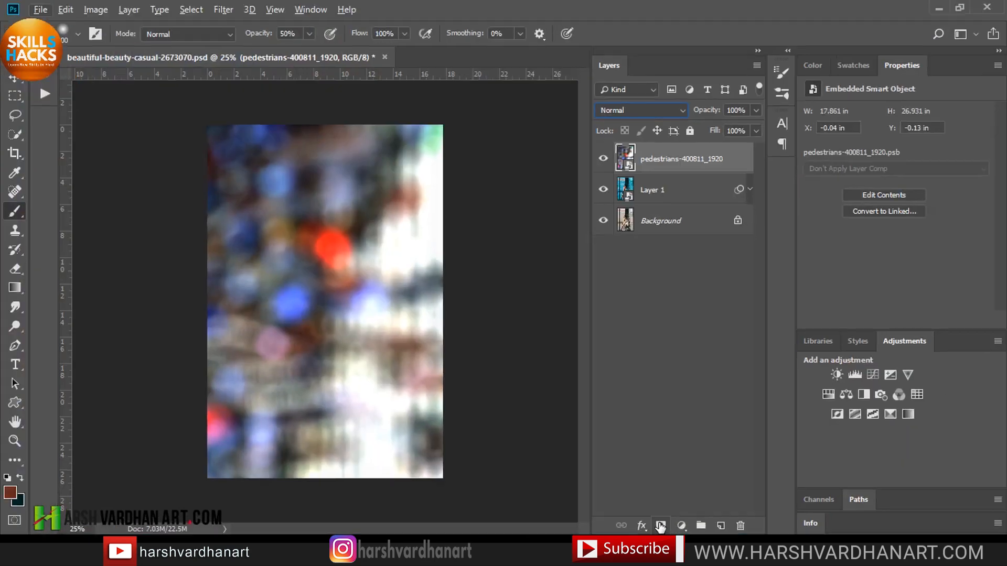
alt+click(660, 525)
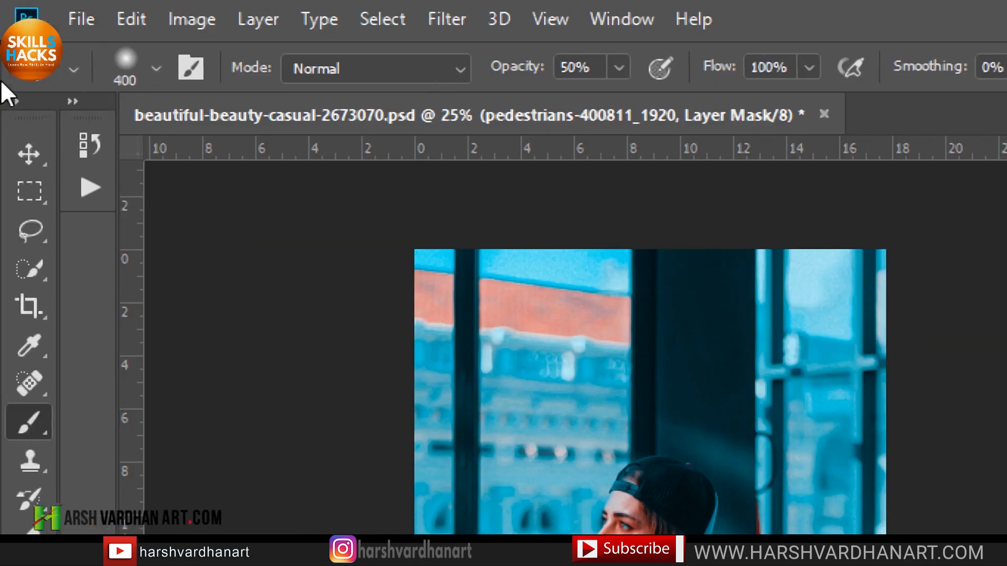
click(157, 69)
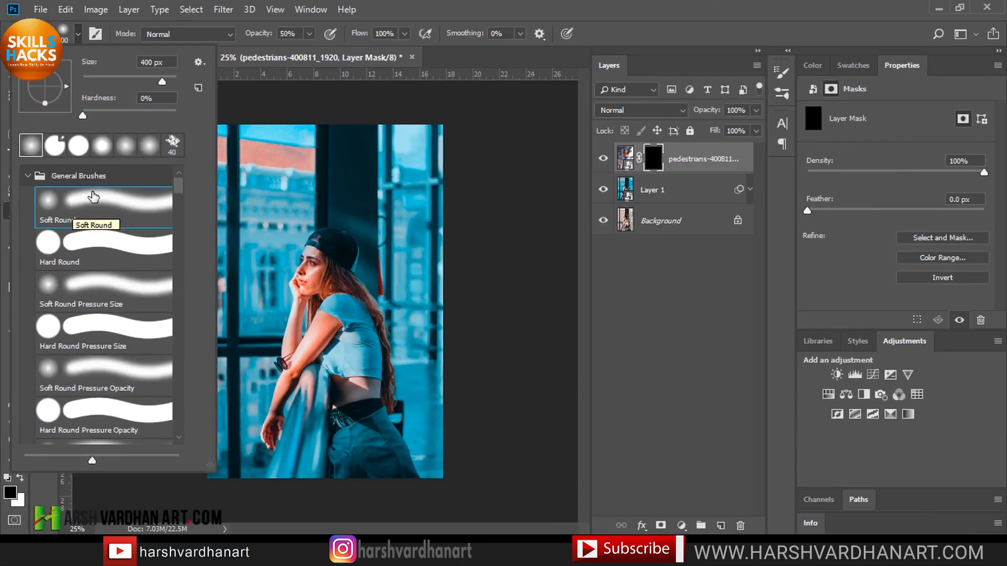
click(411, 23)
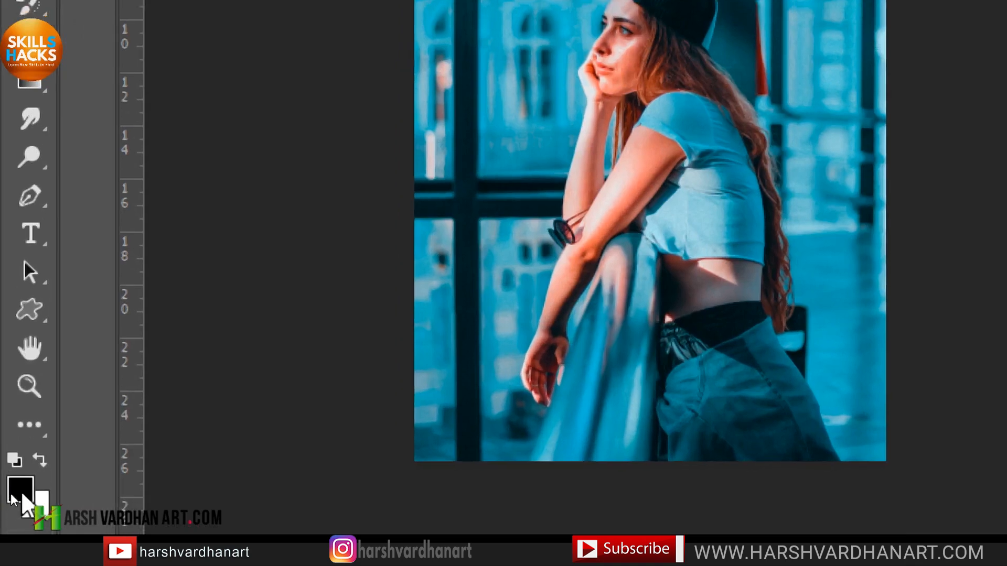
Paint white on the pedestrians mask around the edges and background to reveal the blurred crowd around the subject.
key(x)
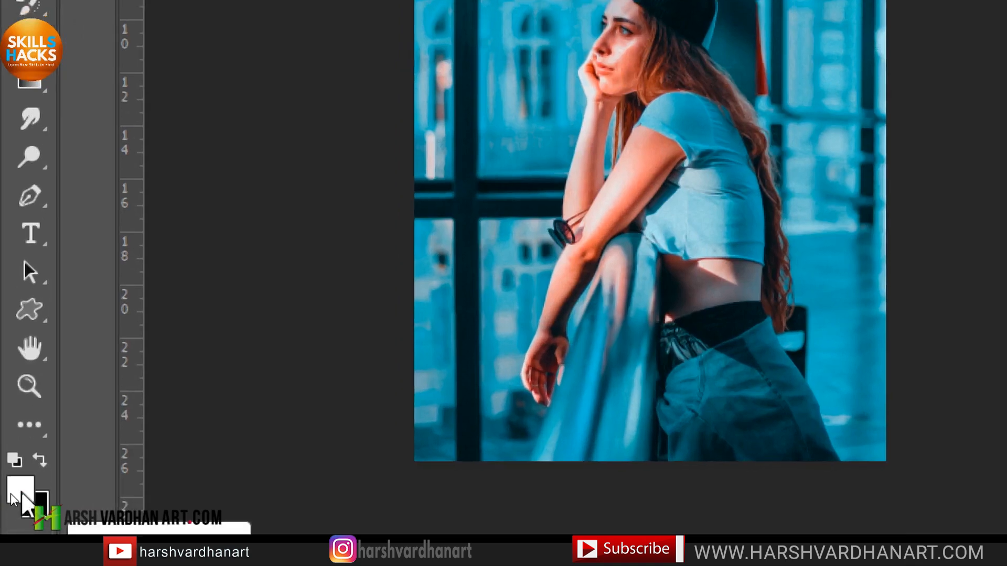
key(x)
key(x)
key(x)
key(x)
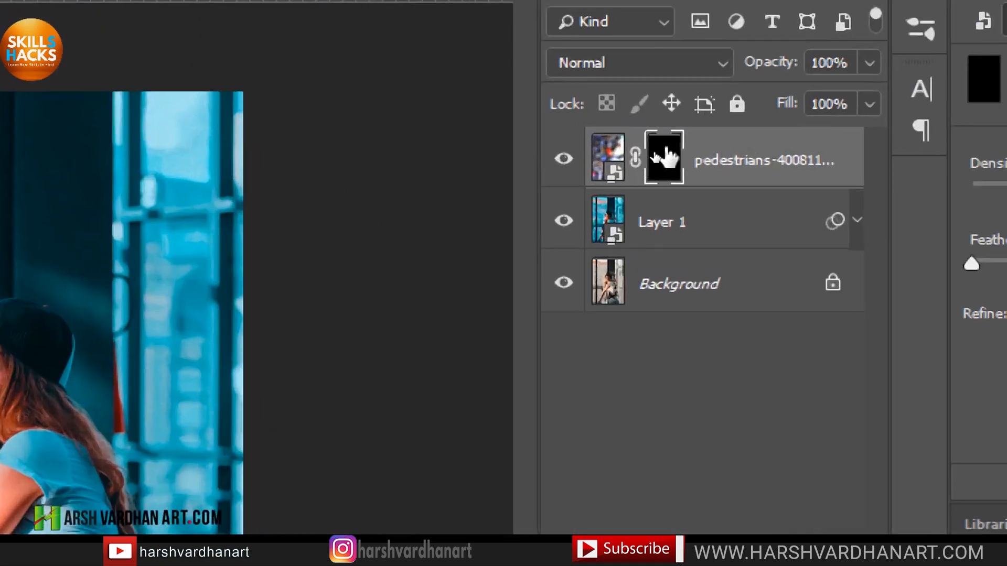
click(607, 156)
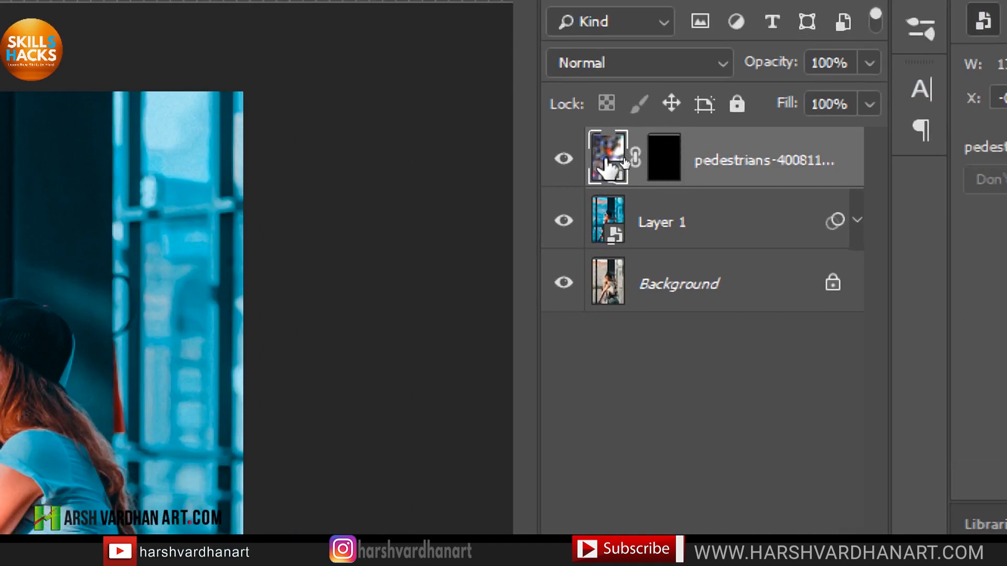
click(664, 153)
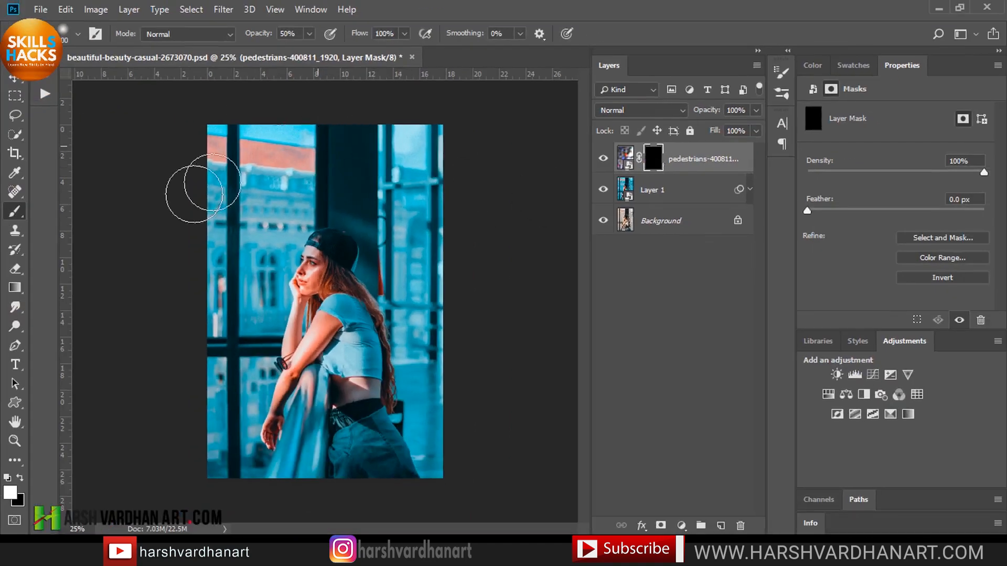
mouse_move(234, 164)
mouse_down()
mouse_move(274, 143)
mouse_move(252, 188)
mouse_move(239, 154)
mouse_move(230, 189)
mouse_move(258, 158)
mouse_move(234, 194)
mouse_move(283, 141)
mouse_move(238, 266)
mouse_move(239, 206)
mouse_move(225, 177)
mouse_move(237, 136)
mouse_move(292, 181)
mouse_move(306, 158)
mouse_move(330, 151)
mouse_move(306, 144)
mouse_move(345, 133)
mouse_move(346, 144)
mouse_move(245, 235)
mouse_move(240, 328)
mouse_move(269, 184)
mouse_move(282, 153)
mouse_move(330, 112)
mouse_move(410, 160)
mouse_move(400, 131)
mouse_move(435, 207)
mouse_move(404, 182)
mouse_move(405, 159)
mouse_move(414, 233)
mouse_move(421, 141)
mouse_move(441, 273)
mouse_move(405, 173)
mouse_move(352, 122)
mouse_move(248, 141)
mouse_move(215, 341)
mouse_up()
mouse_move(450, 495)
mouse_down()
mouse_move(488, 408)
mouse_move(439, 372)
mouse_move(437, 393)
mouse_move(436, 227)
mouse_up()
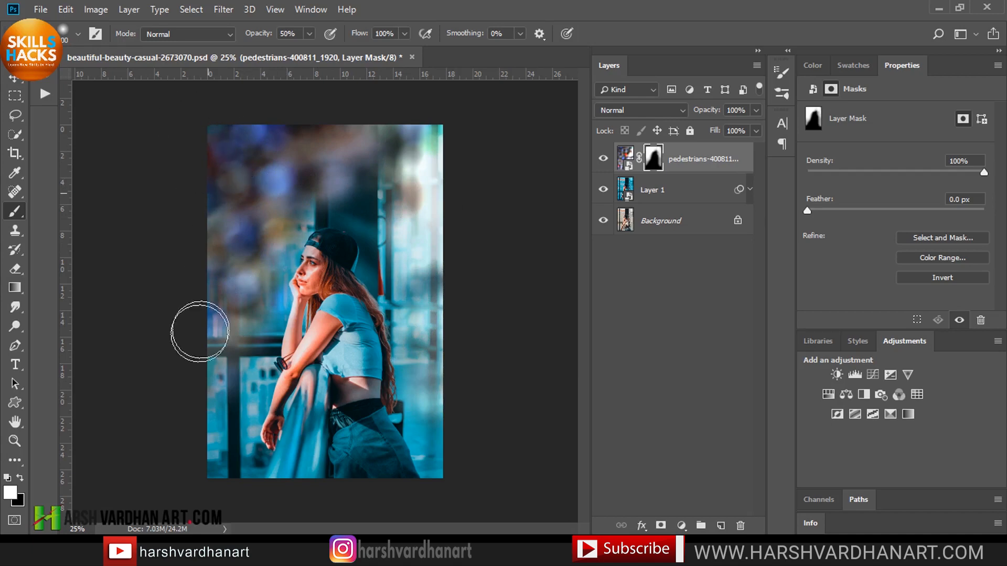
mouse_move(214, 417)
mouse_down()
mouse_move(202, 481)
mouse_move(180, 432)
mouse_up()
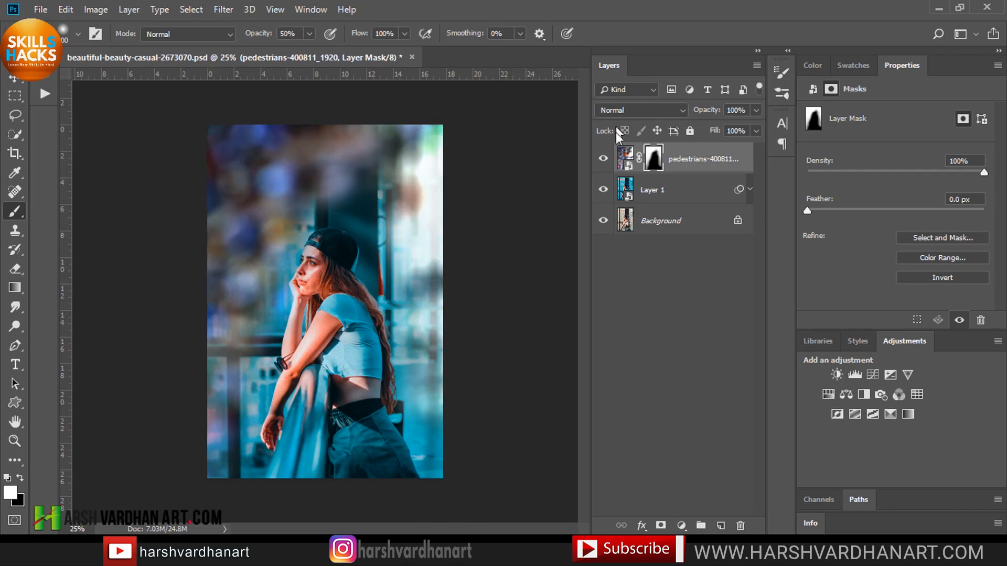
Open the Camera Raw Filter on the pedestrians smart object and set Calibration Blue Primary Hue to -100 and Green Primary Hue to +62.
click(604, 159)
click(604, 159)
click(627, 160)
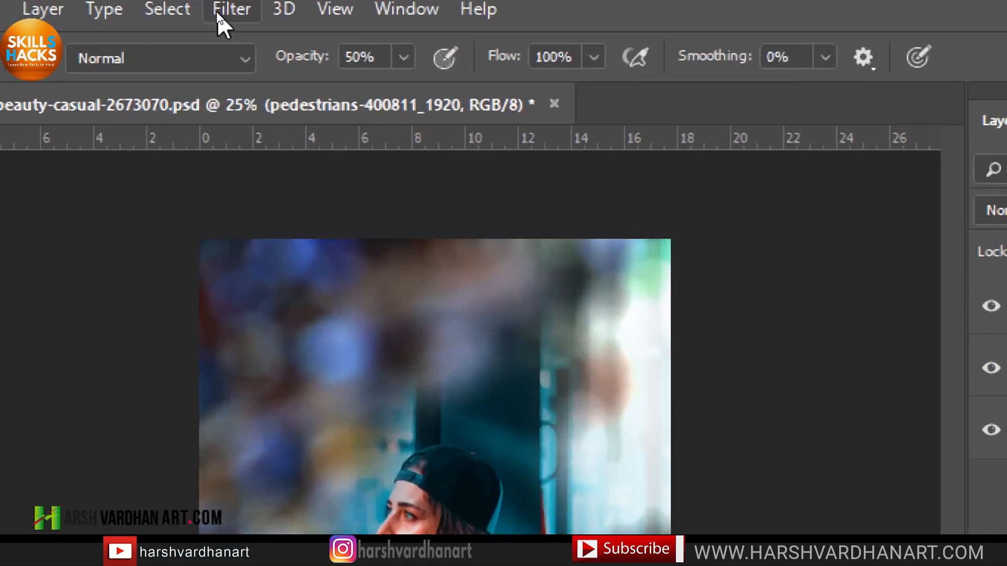
click(216, 11)
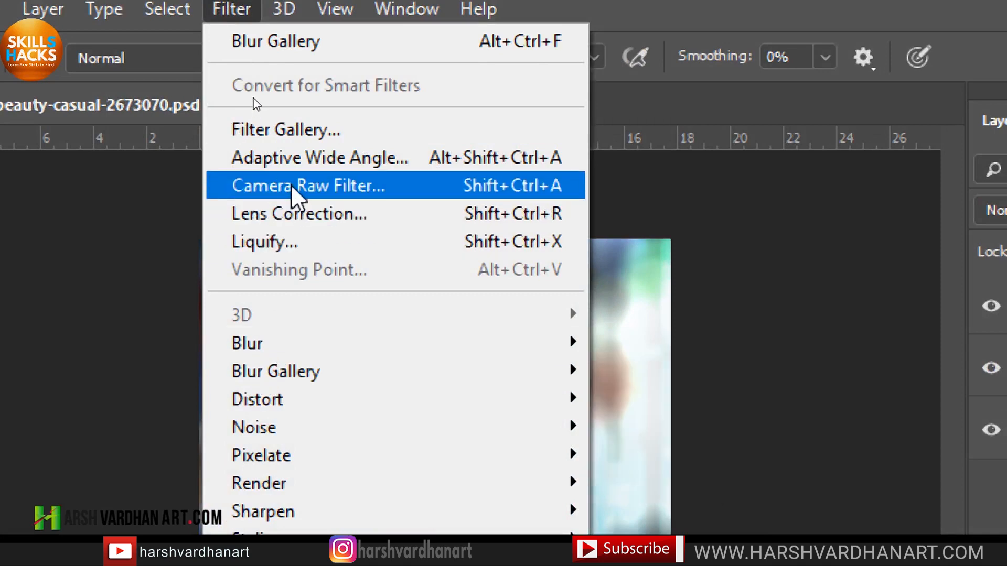
click(509, 187)
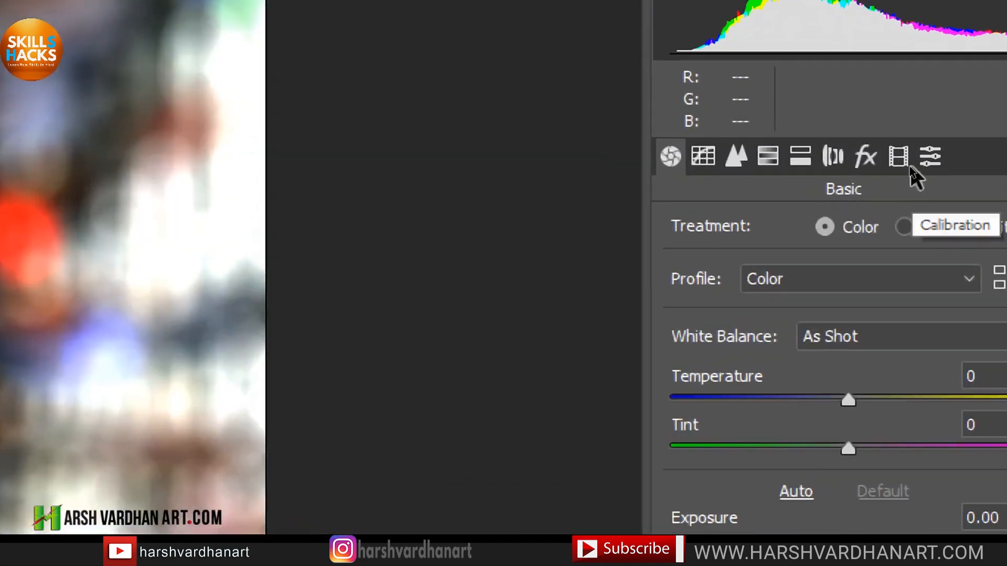
click(910, 169)
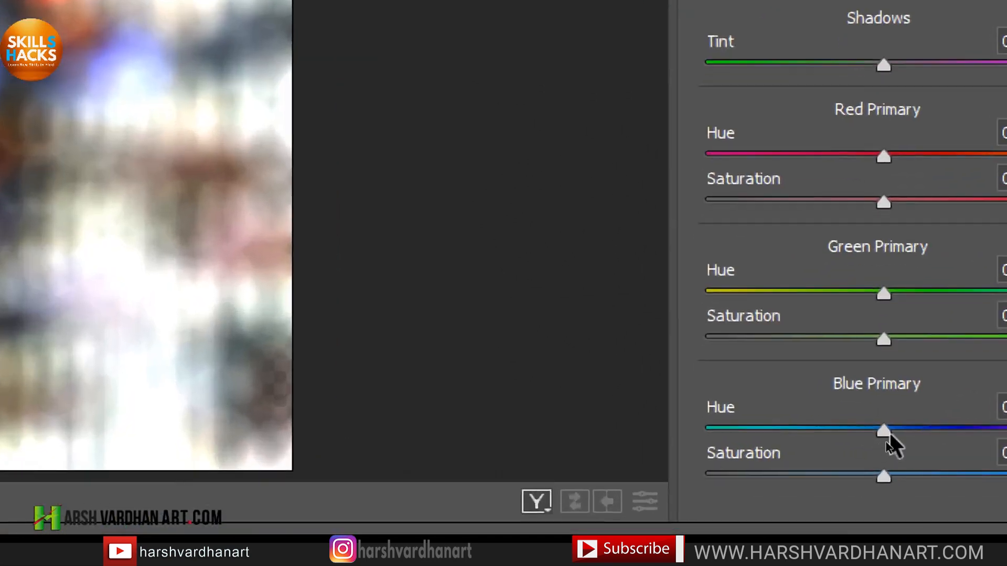
drag(882, 439, 707, 435)
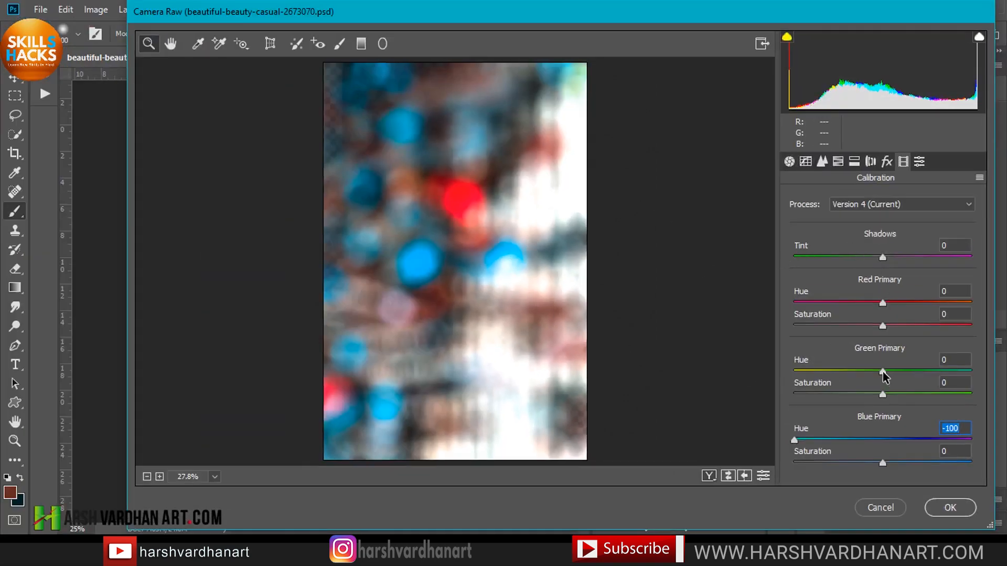
drag(883, 371, 937, 372)
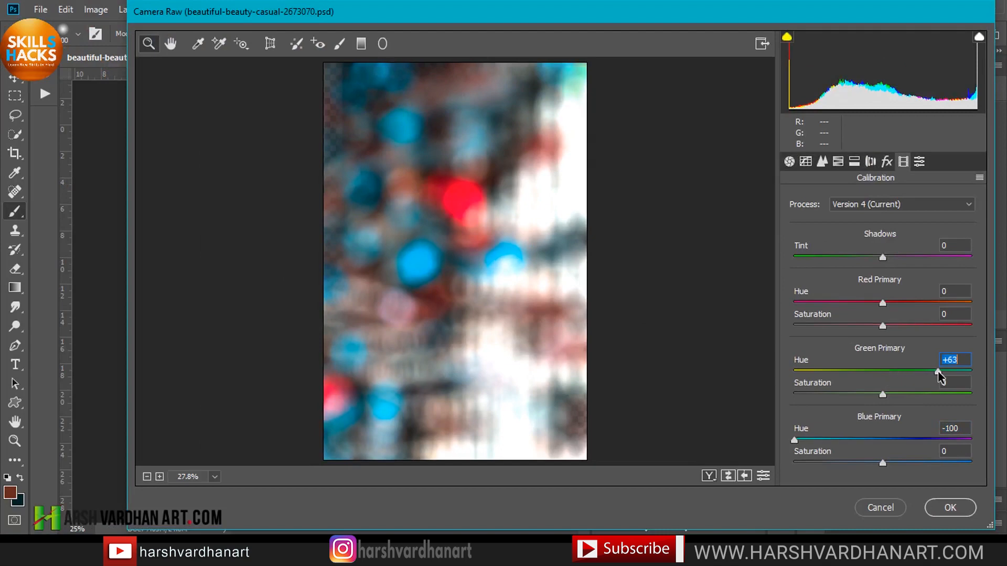
Set the Basic Temperature to -16 and apply the Camera Raw filter.
click(790, 162)
mouse_move(877, 282)
mouse_down()
mouse_move(835, 284)
mouse_move(863, 288)
mouse_up()
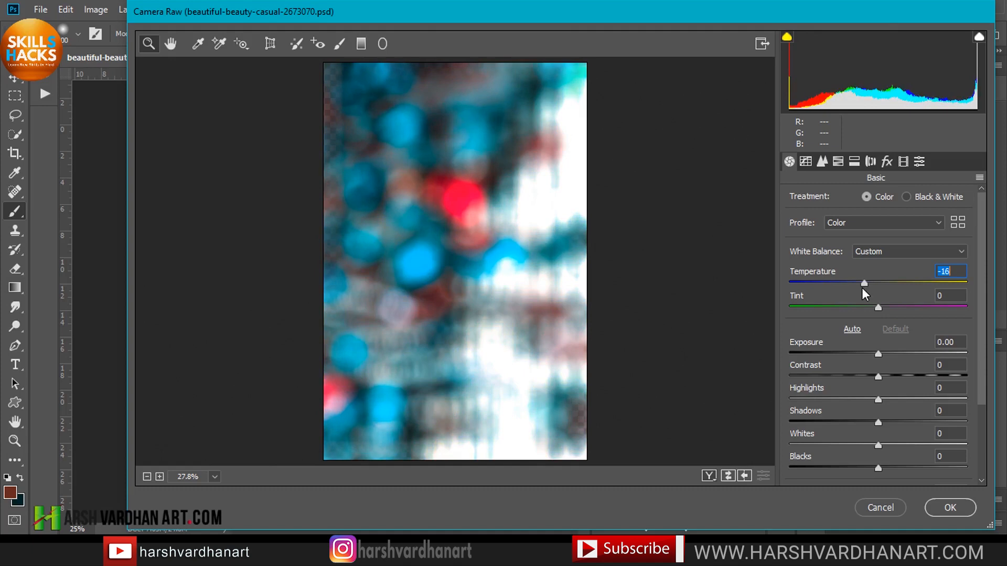
click(954, 508)
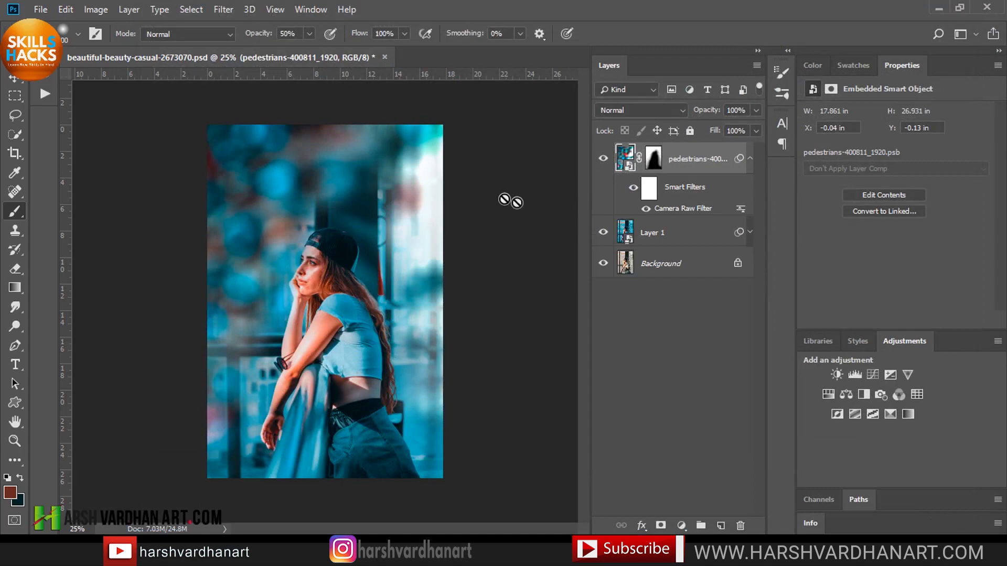
Collapse the pedestrians layer's smart filters list and save the document.
click(750, 158)
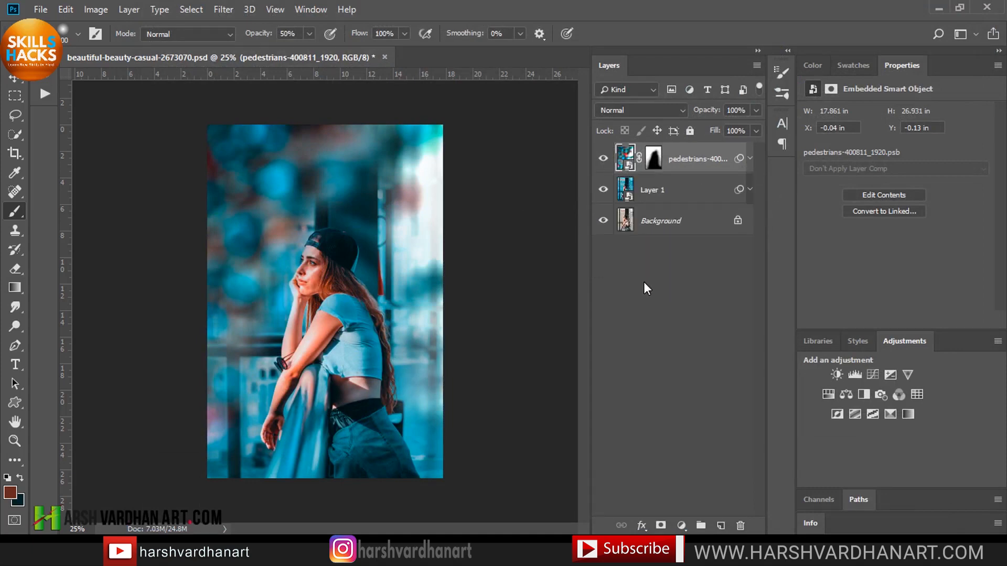
key(ctrl+s)
Select the pedestrians layer mask and set the foreground color to black.
drag(301, 265, 396, 254)
click(654, 158)
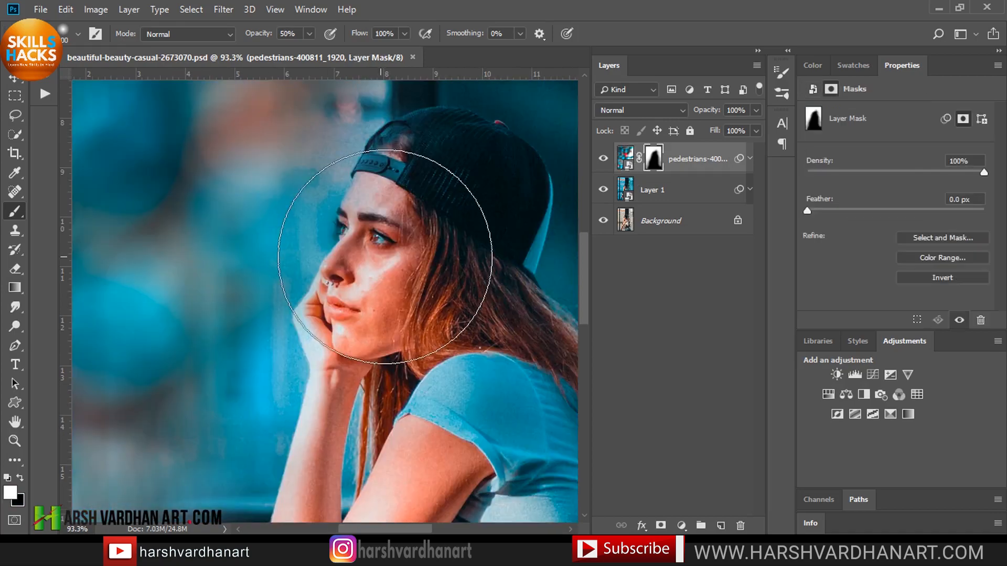
key(d)
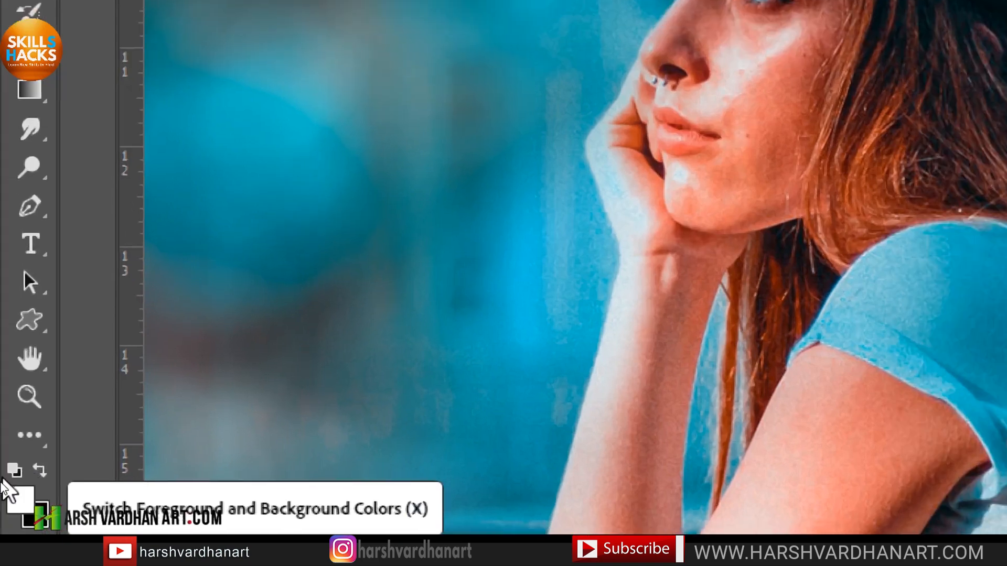
click(45, 470)
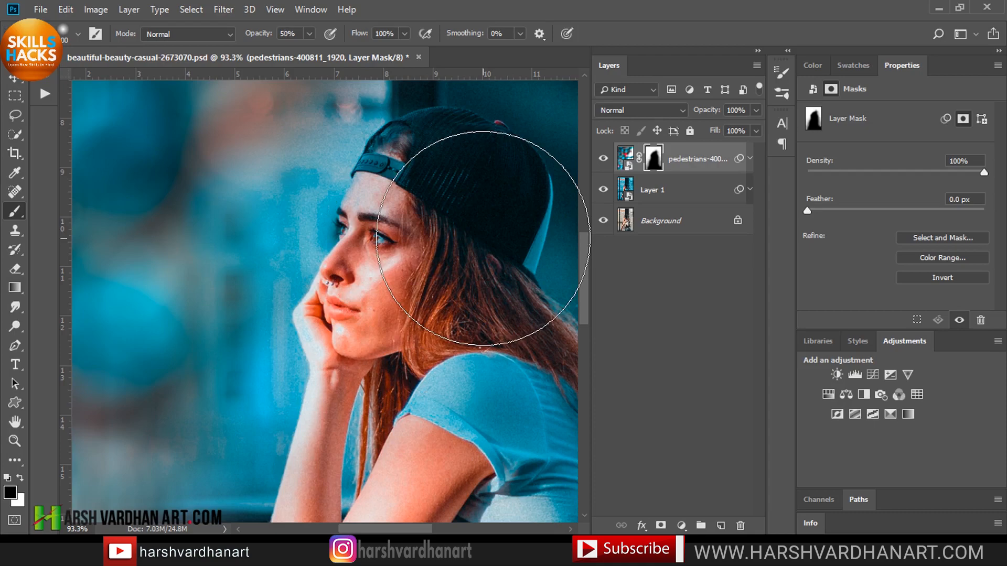
key(ctrl+0)
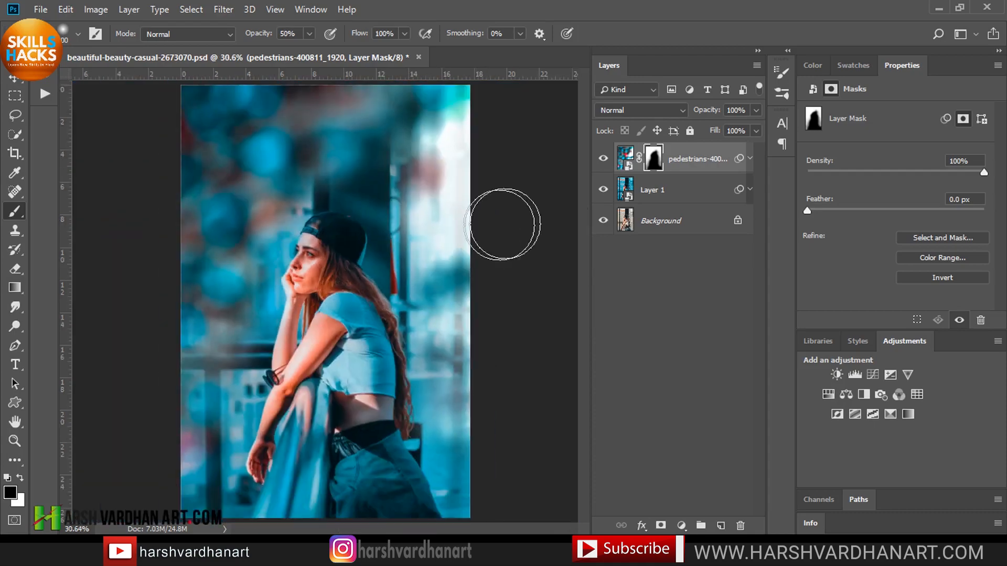
Apply Levels to the pedestrians layer with the midtone input set to 1.33.
click(603, 159)
click(604, 159)
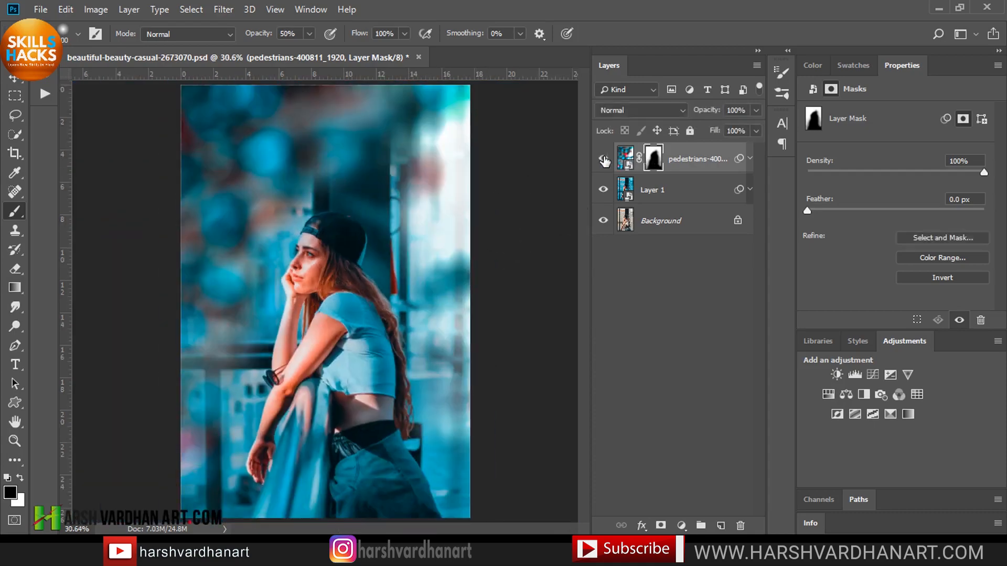
click(625, 164)
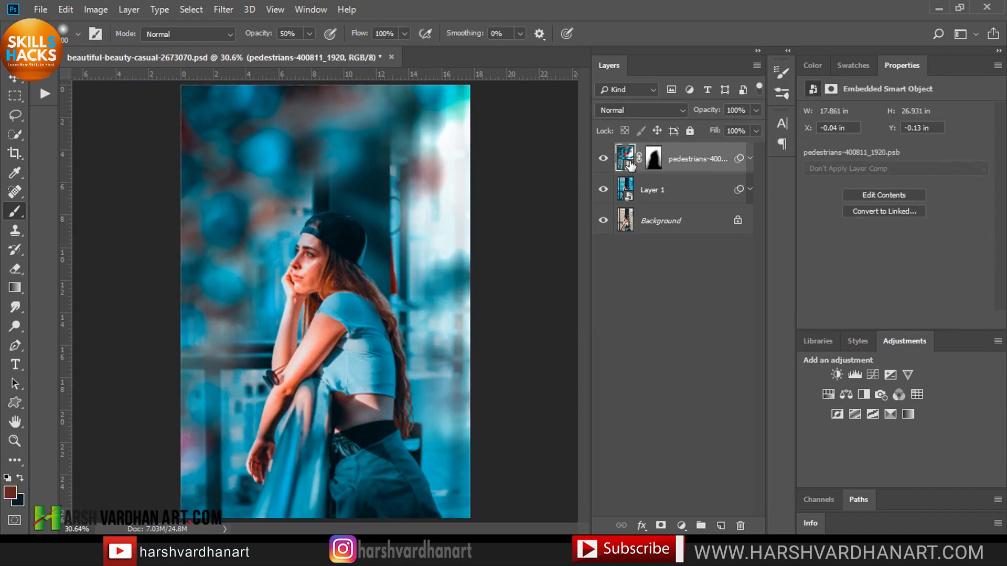
key(ctrl+l)
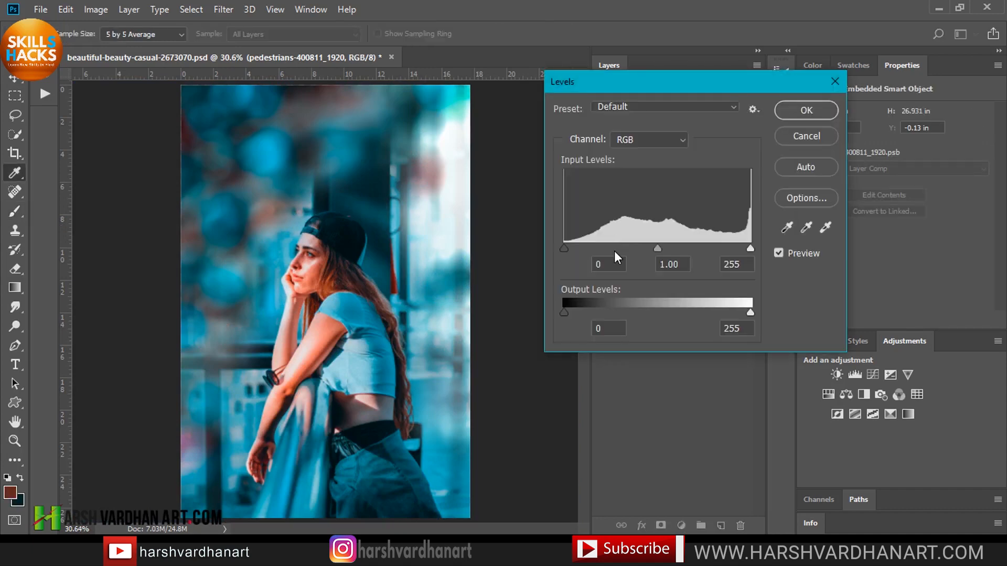
mouse_move(657, 249)
mouse_down()
mouse_move(630, 247)
mouse_move(638, 248)
mouse_up()
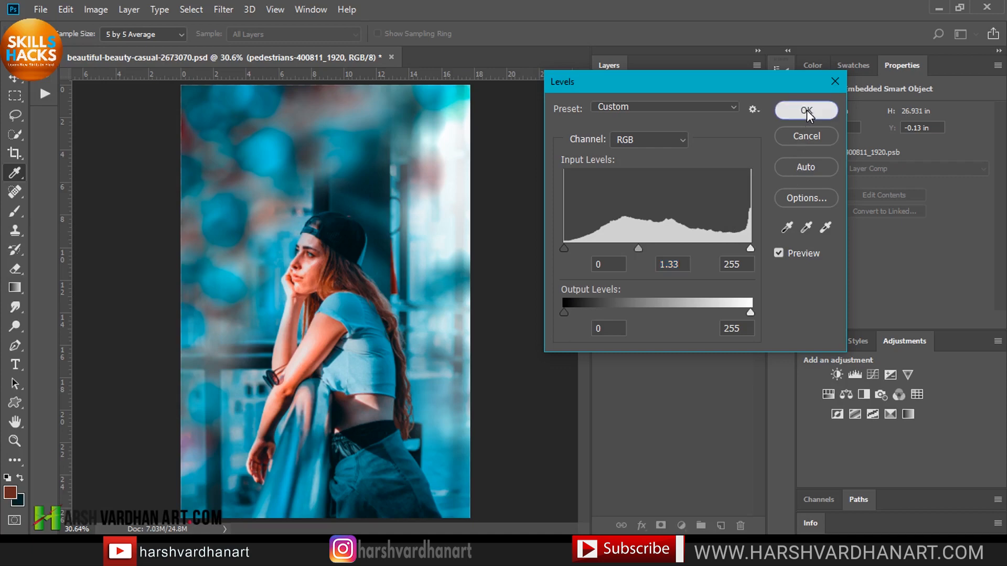
click(806, 112)
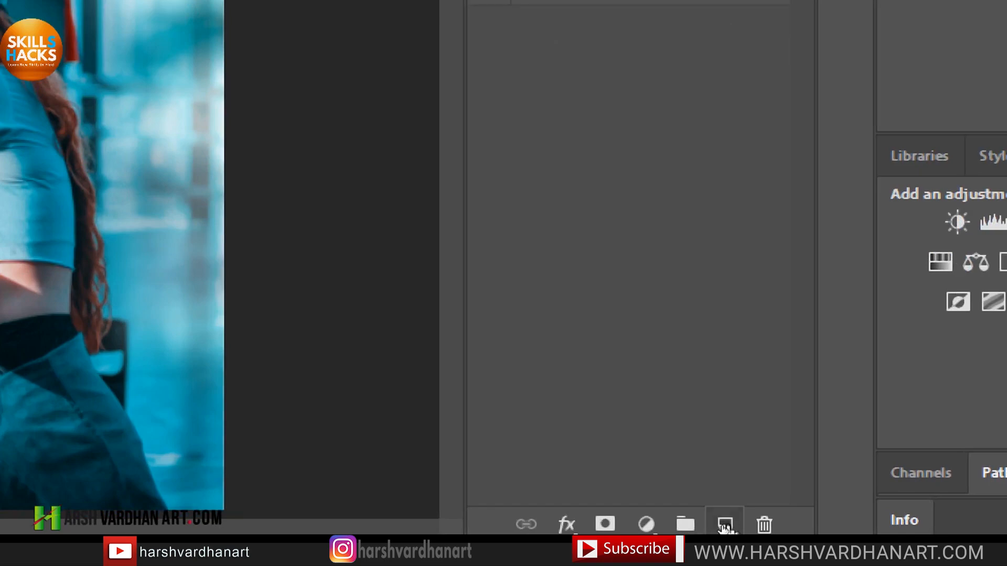
Create a new empty layer on top and set its blend mode to Soft Light.
click(725, 526)
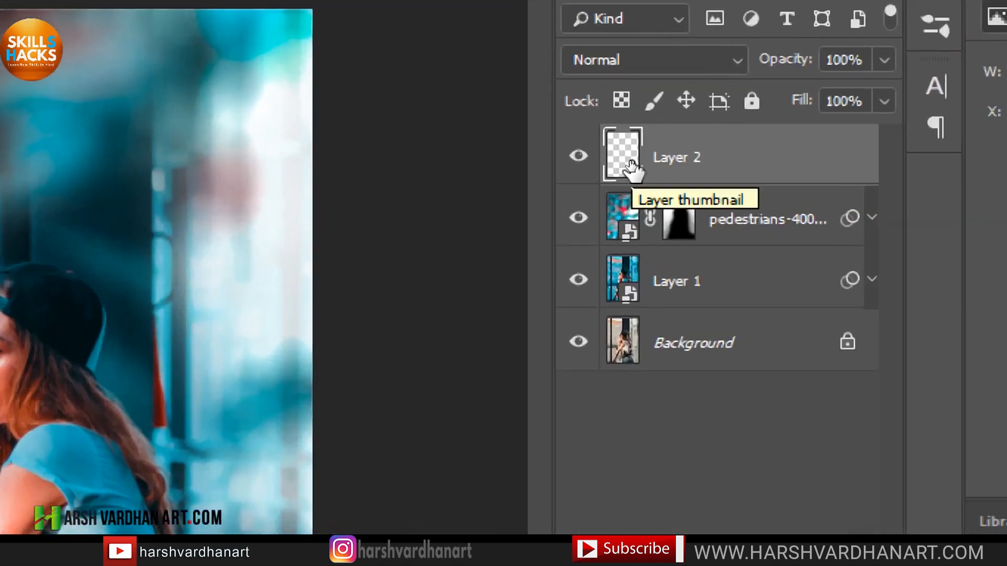
click(642, 112)
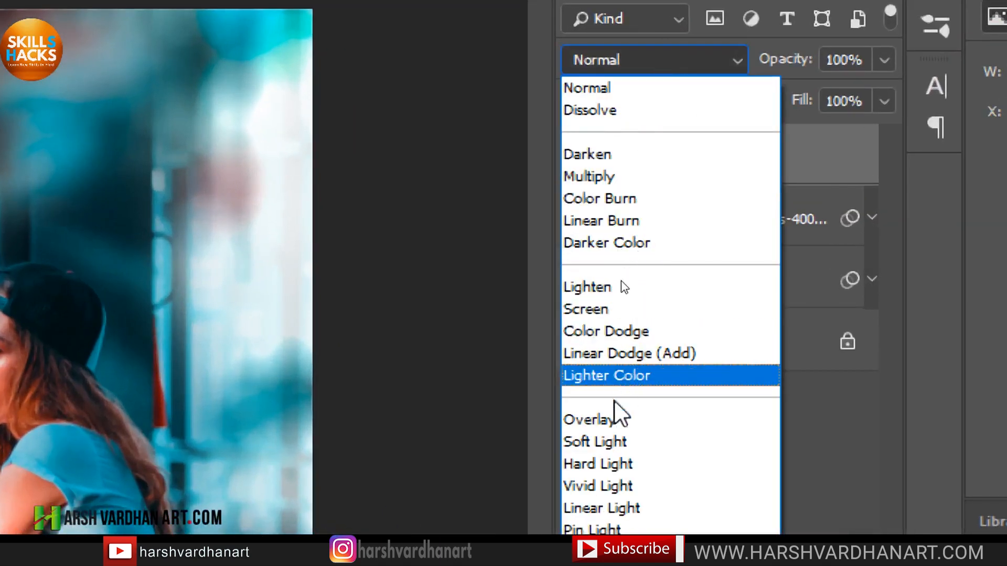
click(627, 440)
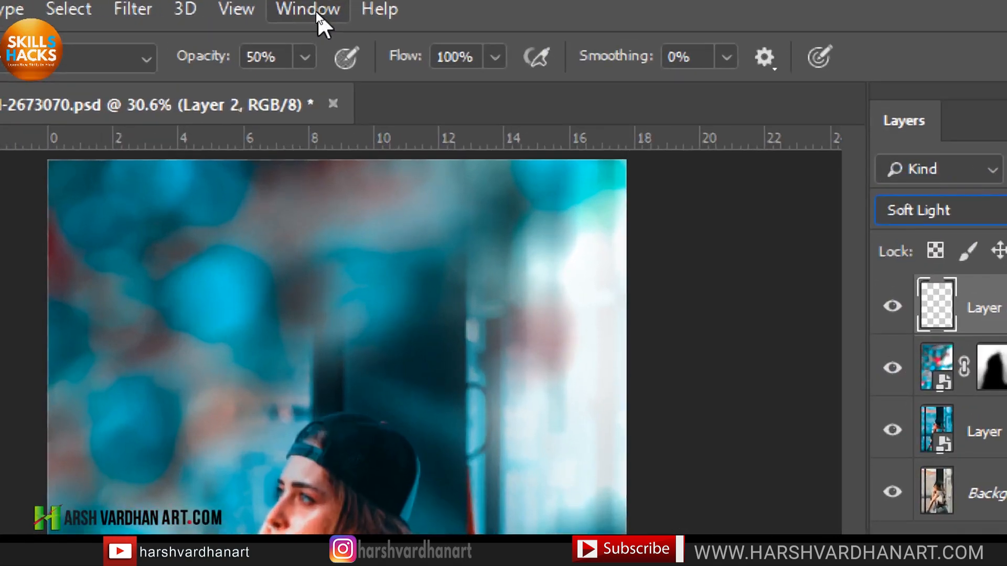
Open the Swatches panel, paint orange light spots over the image on the new layer, and set its blend mode to Screen.
click(311, 10)
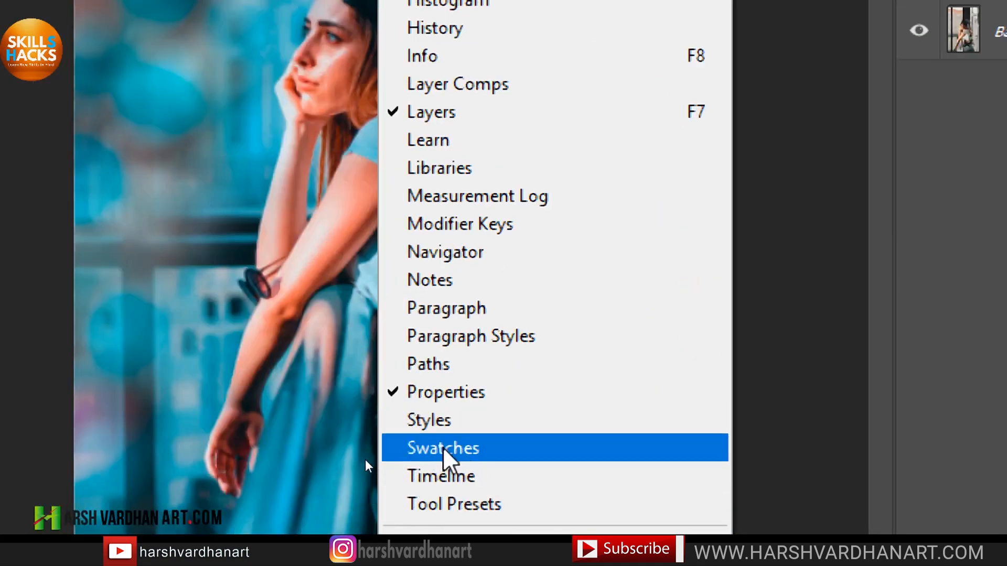
click(462, 452)
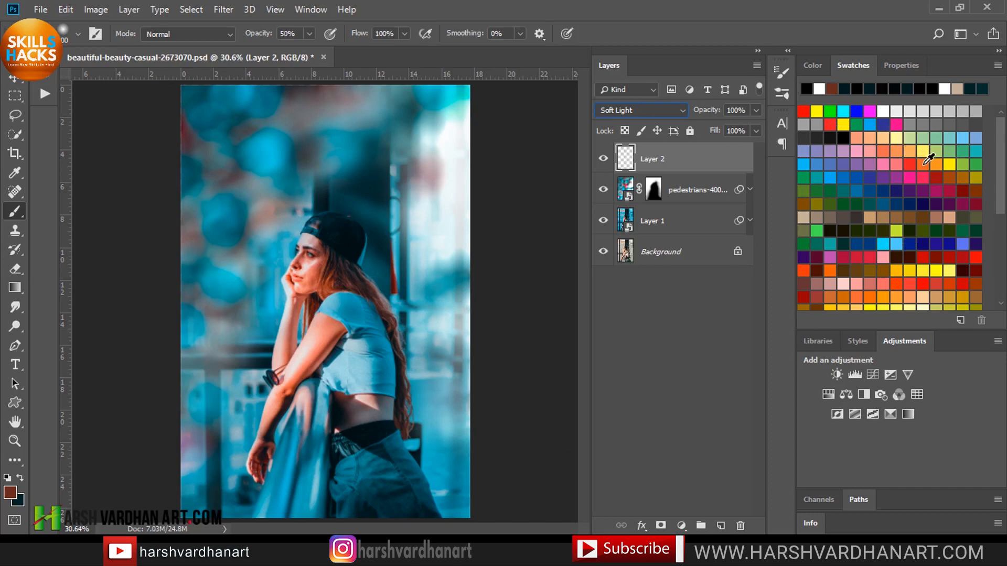
click(924, 164)
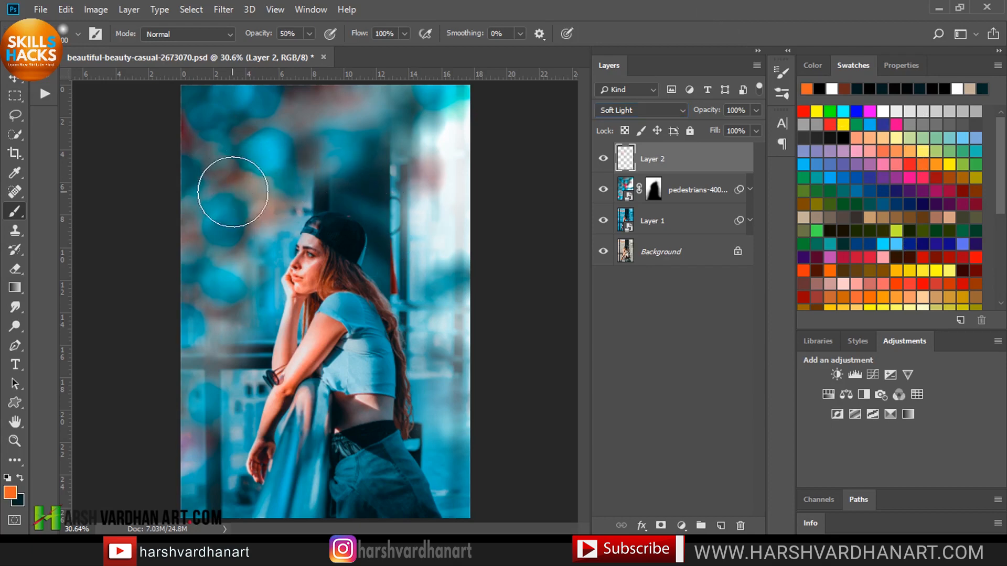
click(223, 146)
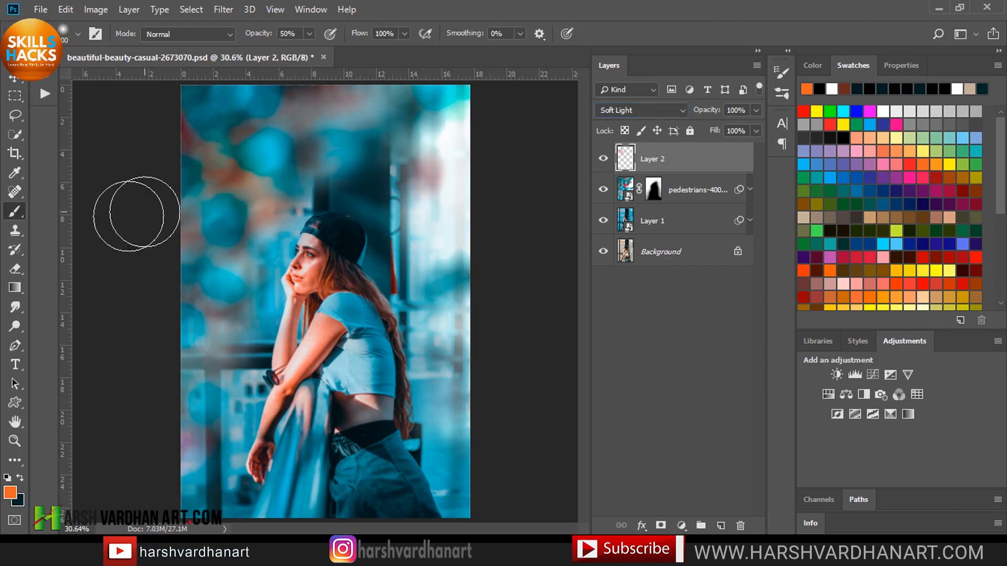
right_click(16, 210)
click(60, 210)
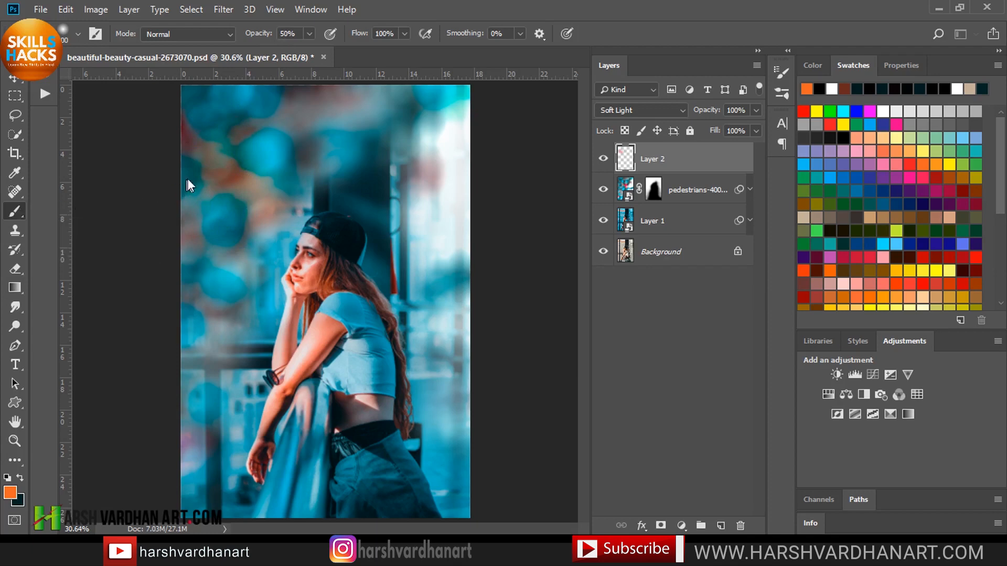
right_click(187, 179)
click(263, 266)
click(491, 4)
mouse_move(268, 206)
mouse_down()
mouse_move(240, 201)
mouse_move(219, 167)
mouse_move(263, 128)
mouse_move(335, 111)
mouse_up()
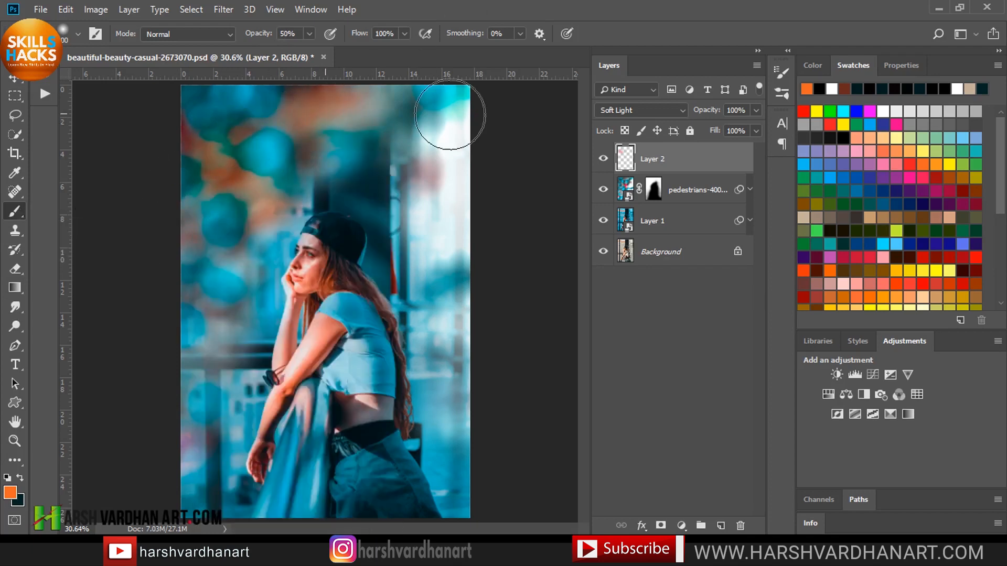
mouse_move(449, 114)
mouse_down()
mouse_move(391, 144)
mouse_move(421, 164)
mouse_move(455, 148)
mouse_move(471, 253)
mouse_move(455, 287)
mouse_move(461, 372)
mouse_up()
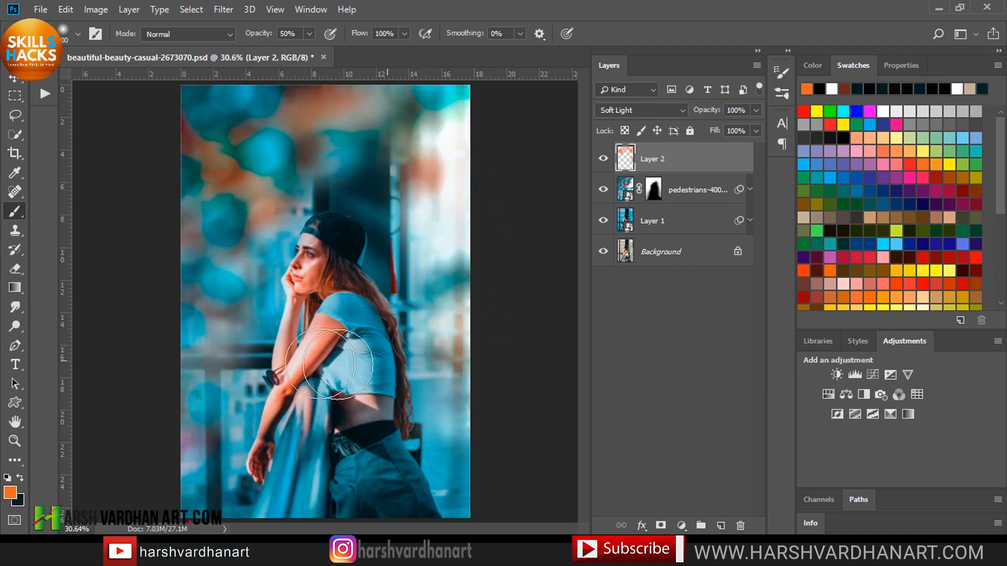
mouse_move(188, 271)
mouse_down()
mouse_move(211, 157)
mouse_move(232, 143)
mouse_move(238, 121)
mouse_up()
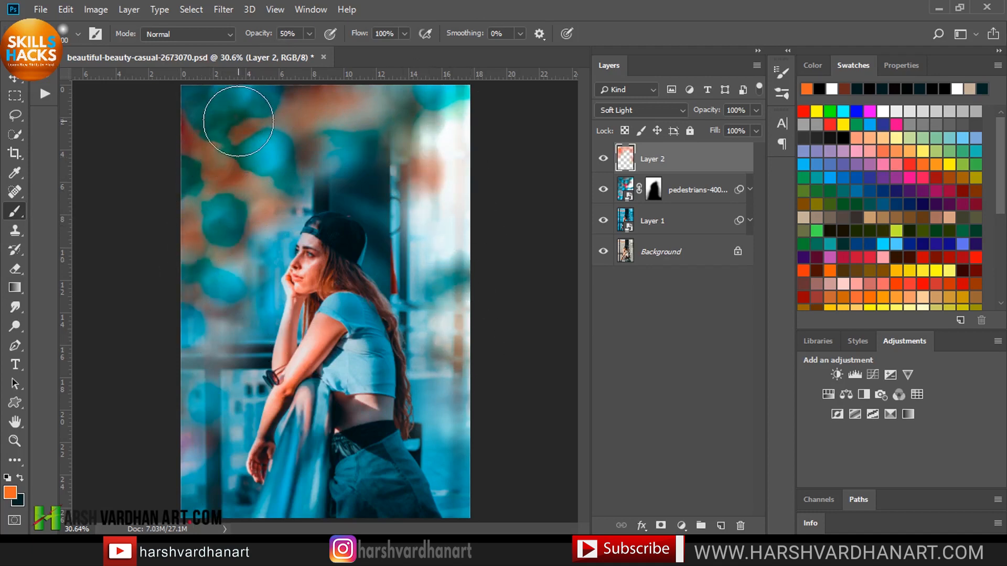
click(648, 111)
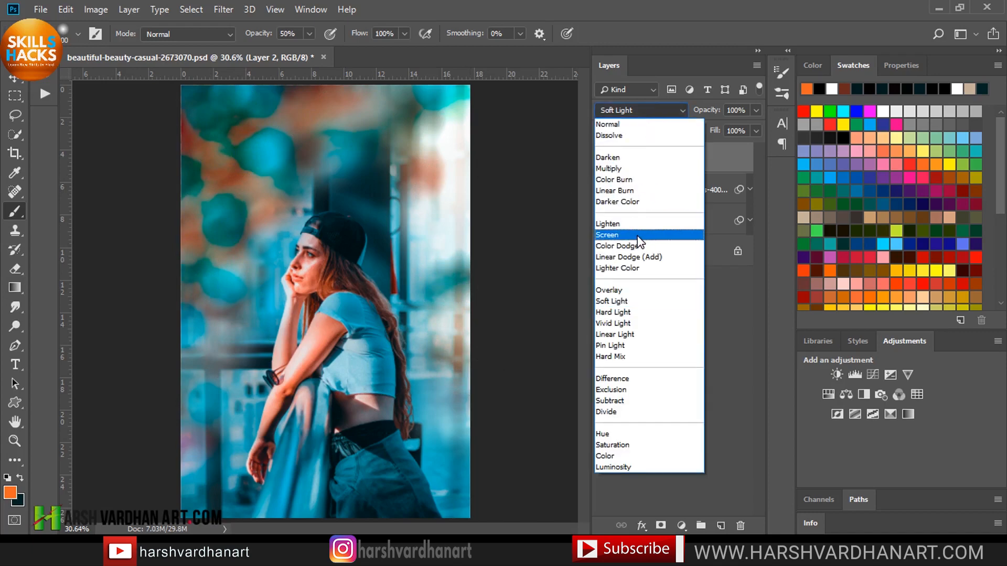
click(637, 236)
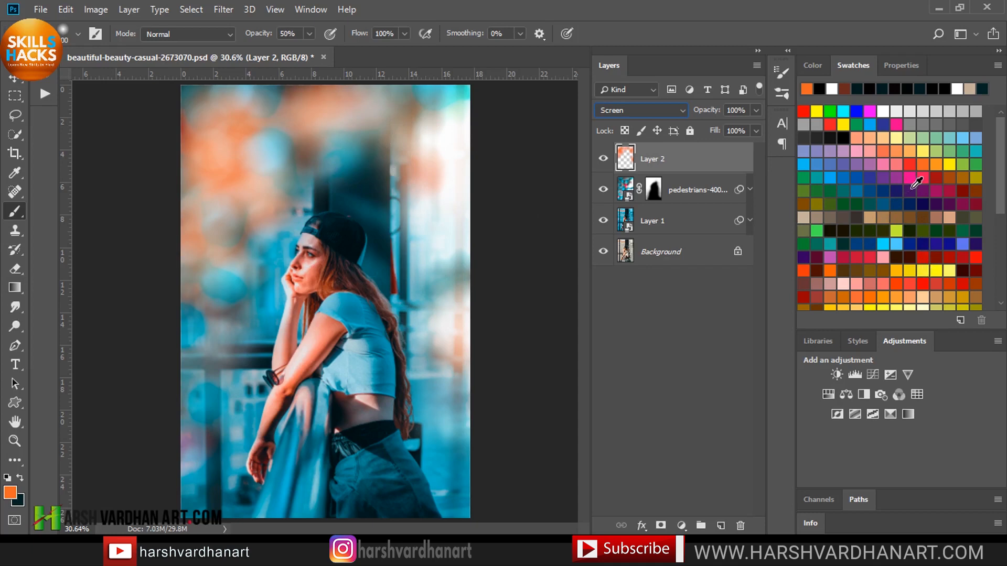
Paint pink and yellow color spots around the edges and corners of the image on the Screen layer.
click(914, 175)
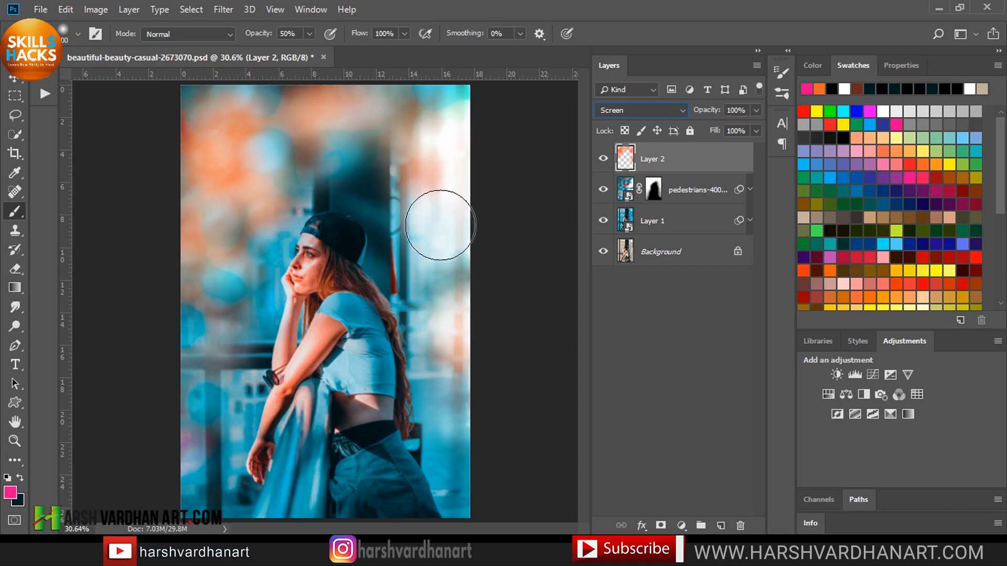
mouse_move(458, 269)
mouse_down()
mouse_move(439, 109)
mouse_move(411, 129)
mouse_move(254, 134)
mouse_move(253, 180)
mouse_move(220, 196)
mouse_move(210, 385)
mouse_move(185, 428)
mouse_move(184, 464)
mouse_move(205, 456)
mouse_up()
click(949, 166)
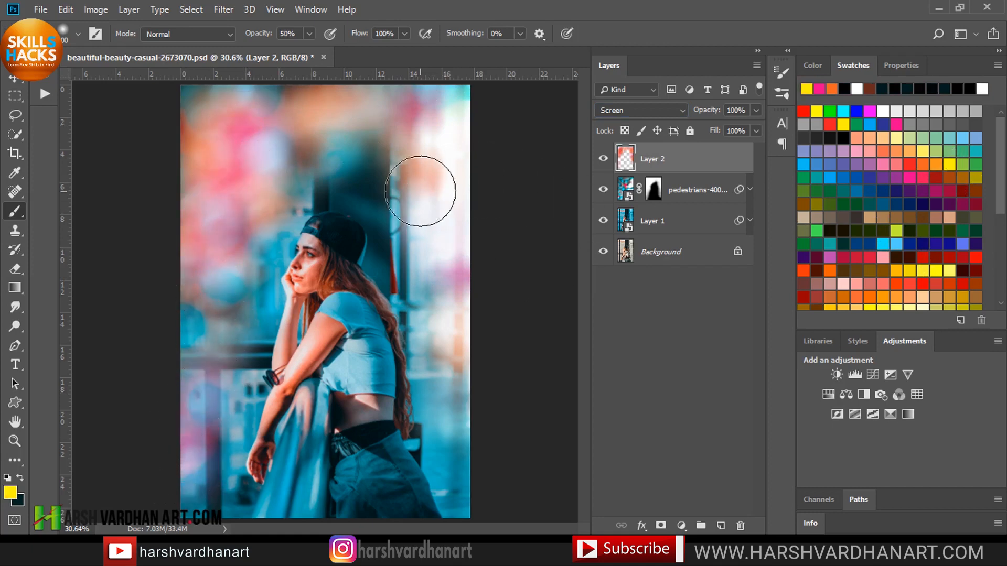
drag(427, 184, 438, 137)
mouse_move(268, 122)
mouse_down()
mouse_move(263, 88)
mouse_move(196, 208)
mouse_move(202, 241)
mouse_up()
mouse_move(456, 345)
mouse_down()
mouse_move(452, 409)
mouse_move(451, 472)
mouse_up()
mouse_move(228, 399)
mouse_down()
mouse_move(206, 323)
mouse_move(225, 285)
mouse_up()
click(261, 178)
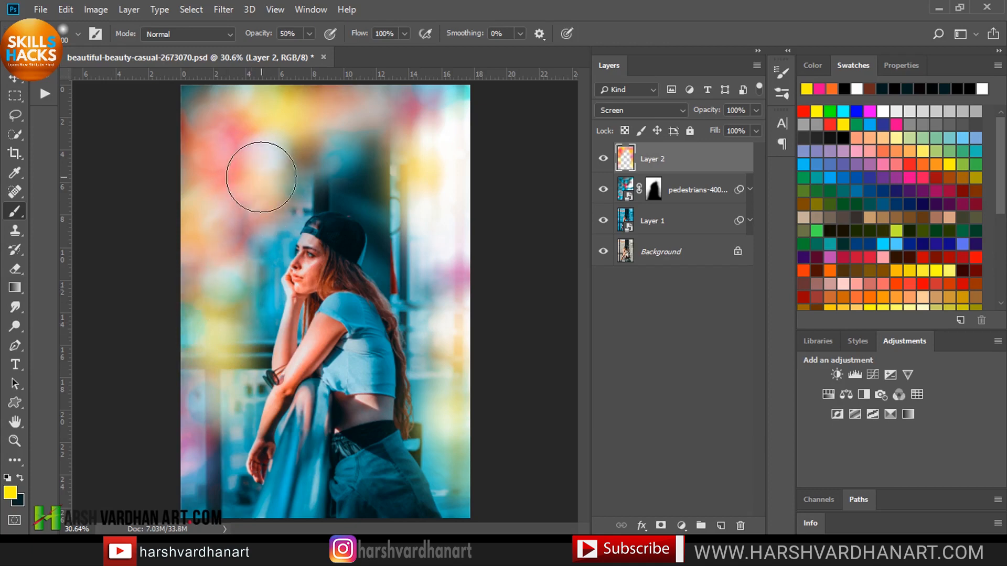
click(396, 130)
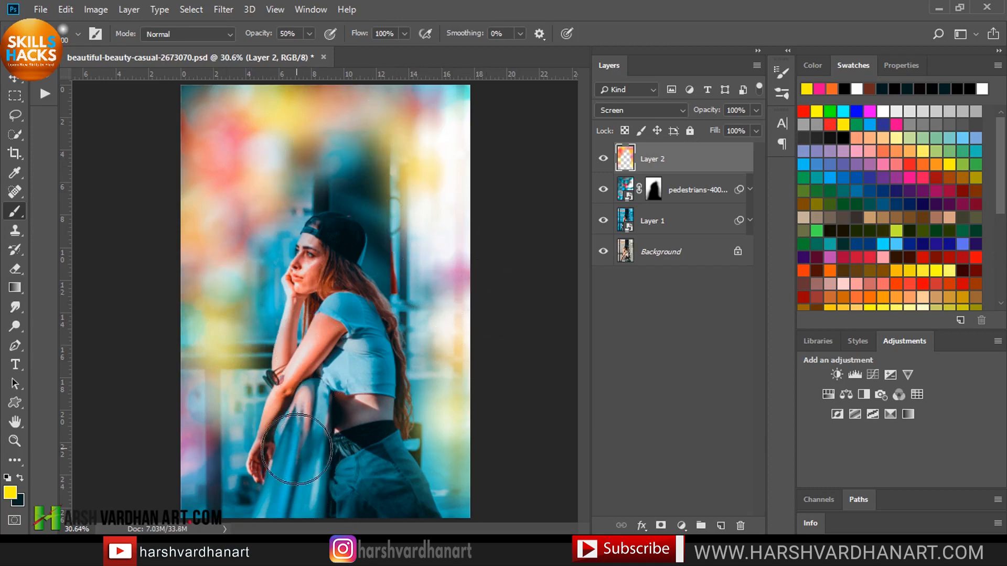
mouse_move(297, 426)
mouse_down()
mouse_move(278, 492)
mouse_move(293, 519)
mouse_up()
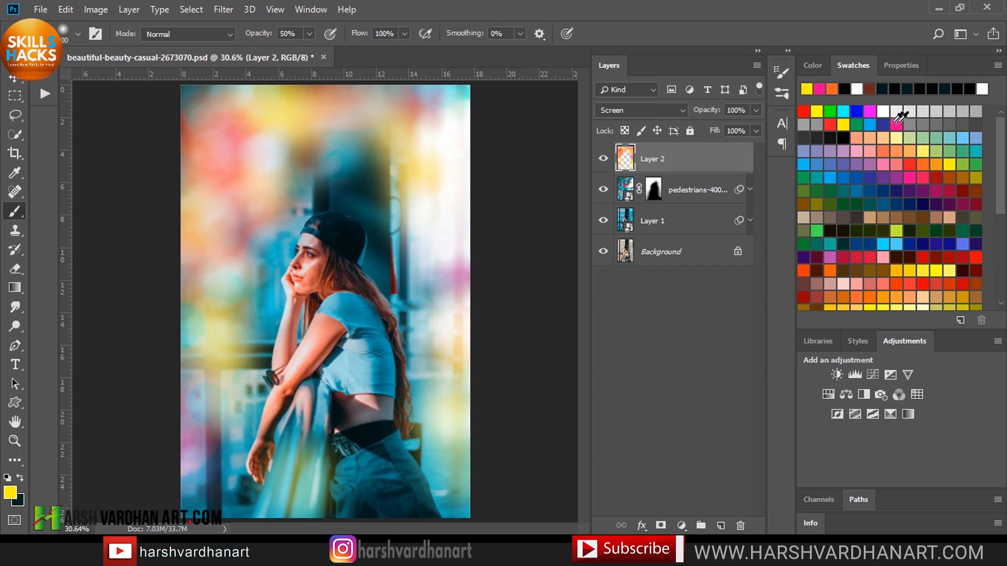
Paint magenta spots near the girl's waist and toggle the color layer's visibility to compare.
click(872, 112)
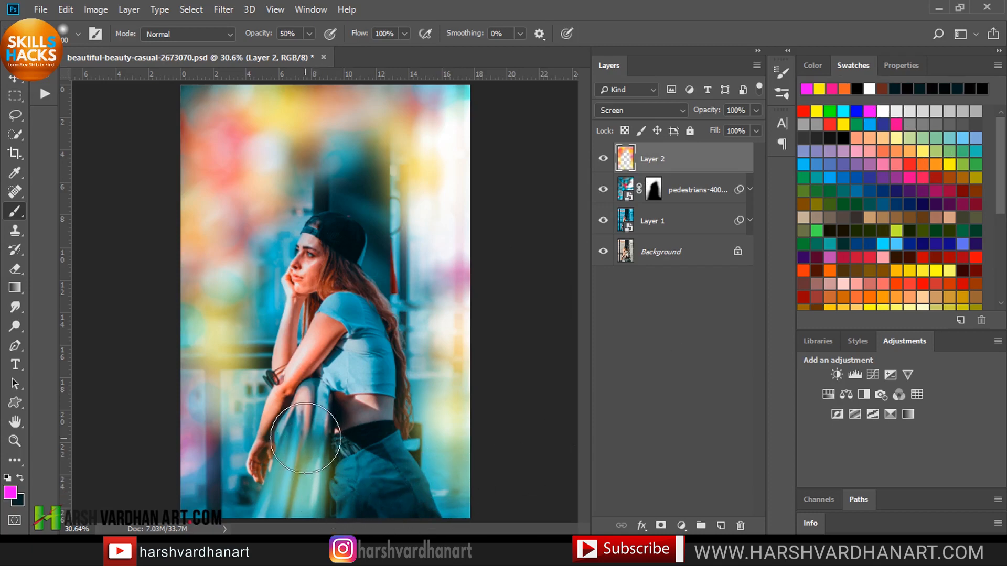
click(390, 422)
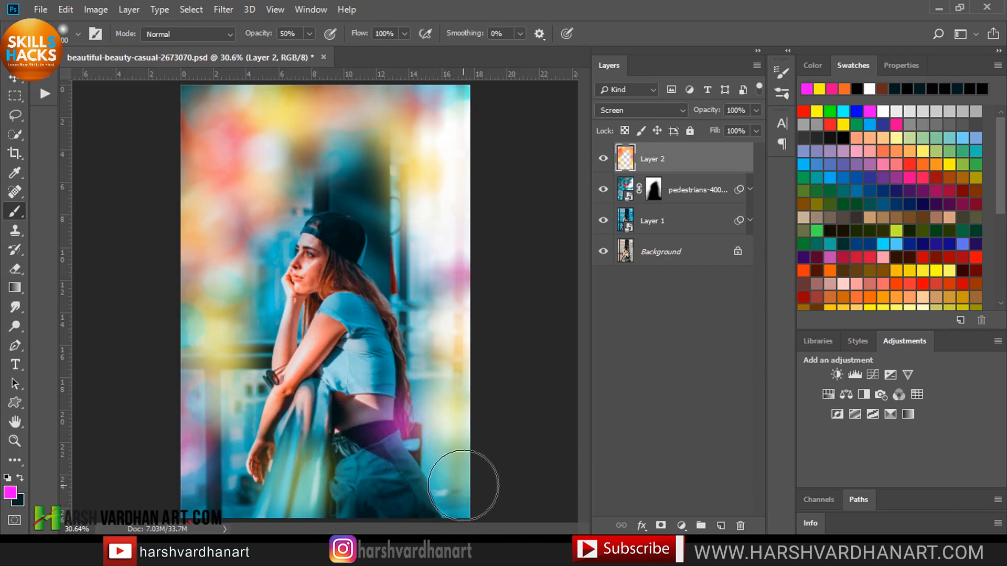
click(407, 236)
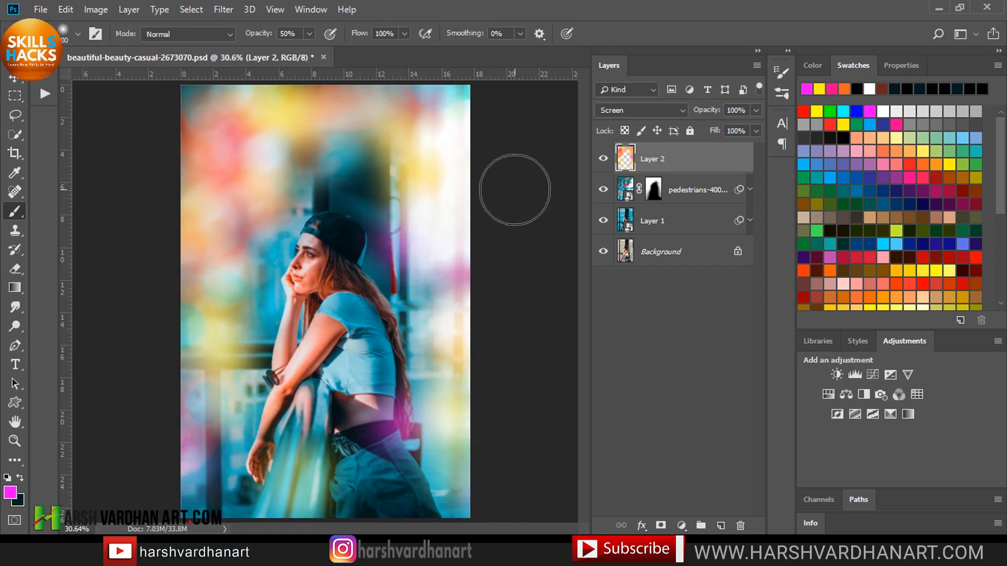
click(603, 159)
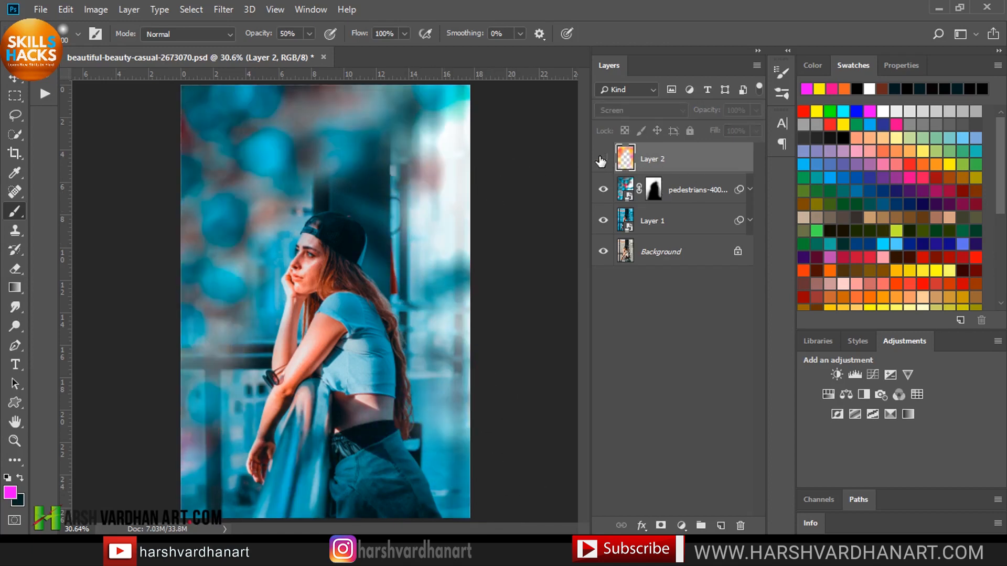
click(602, 159)
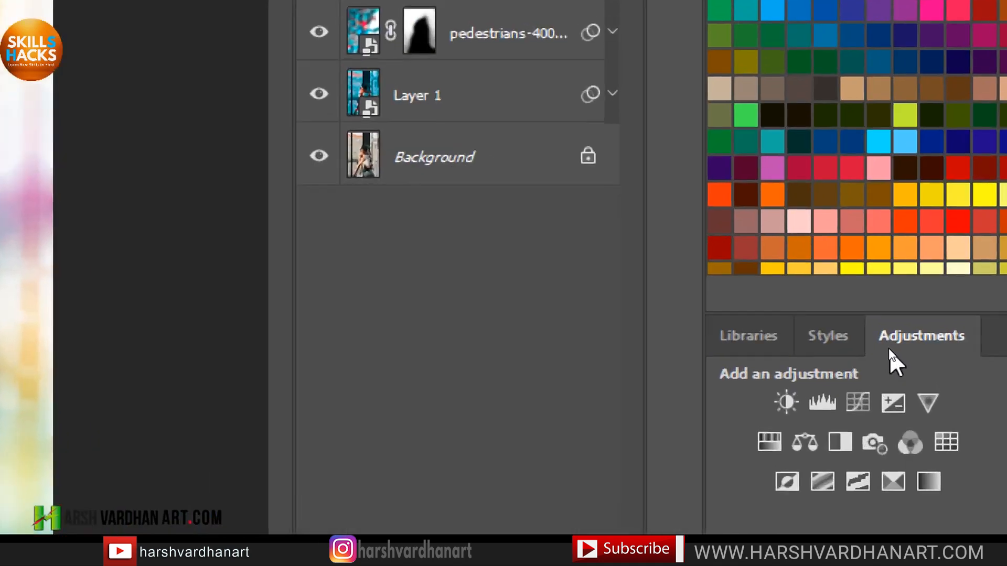
Add a Vibrance adjustment layer with vibrance set to +30.
click(928, 403)
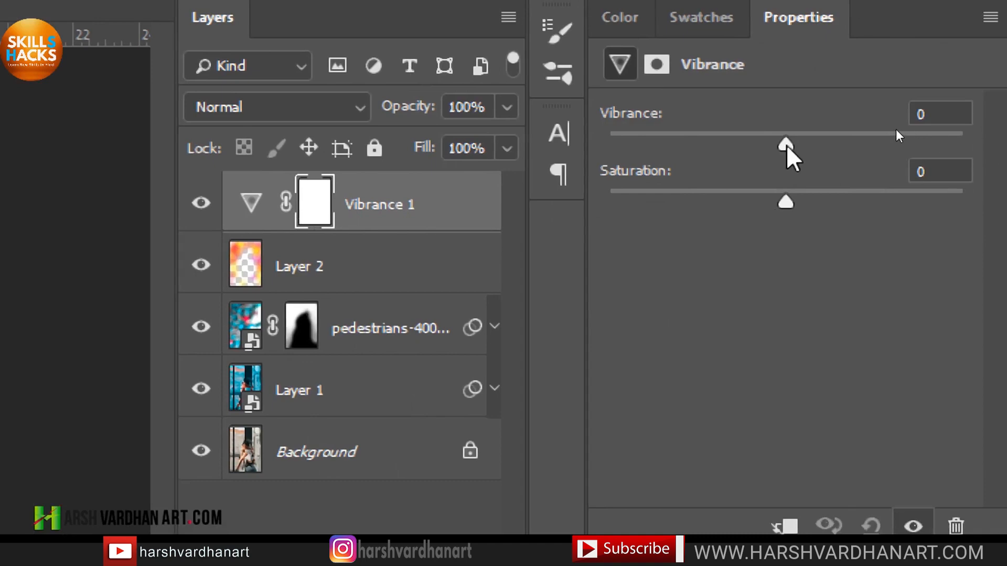
drag(991, 143, 1006, 145)
drag(829, 147, 841, 145)
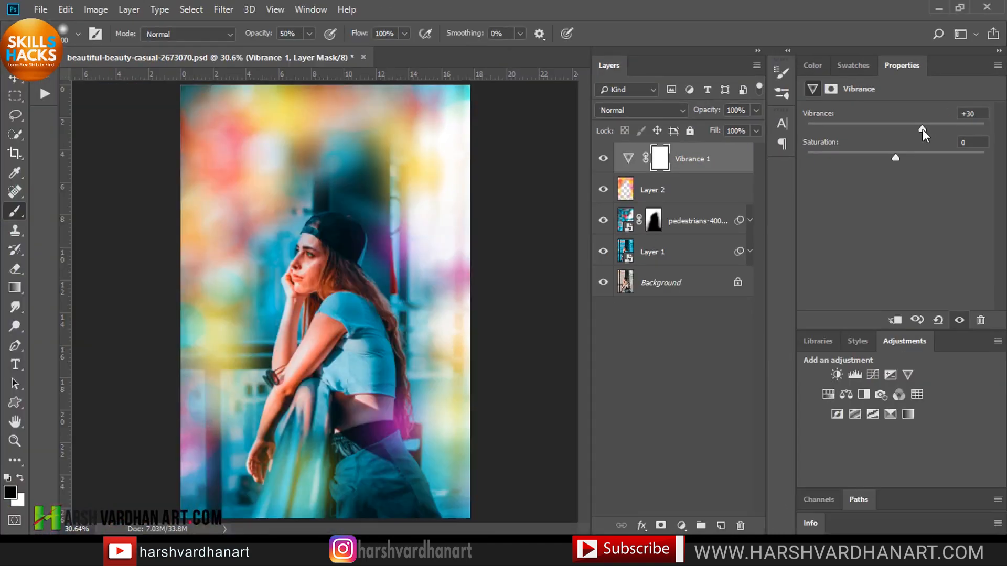
drag(923, 130, 899, 156)
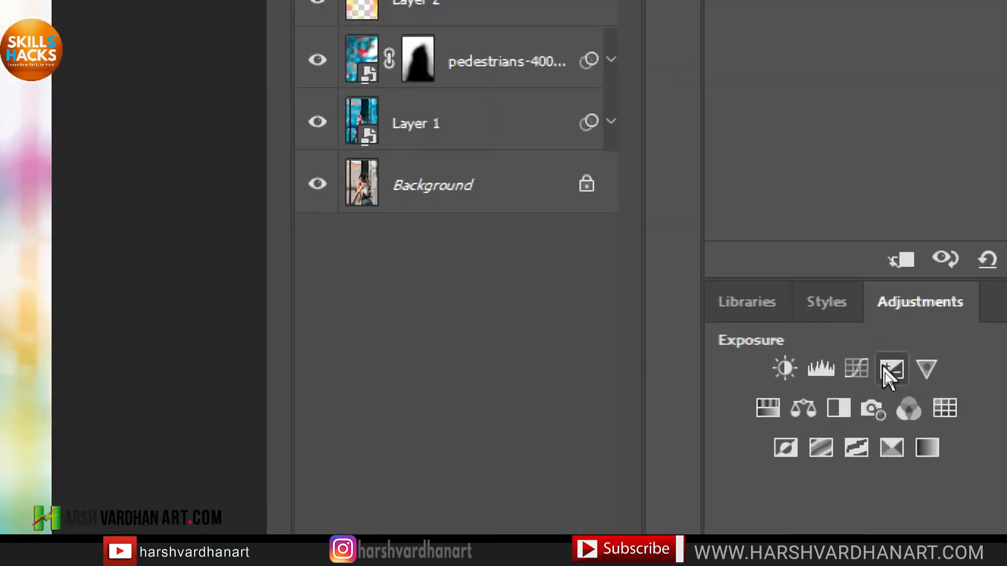
Add an Exposure adjustment layer with exposure +0.22 and gamma correction raised slightly.
click(893, 373)
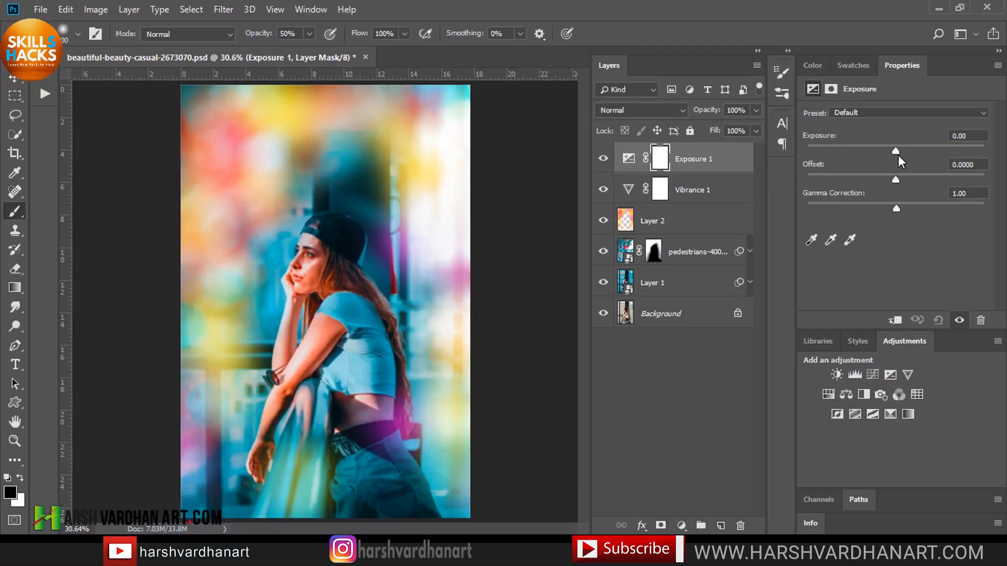
drag(895, 153, 899, 150)
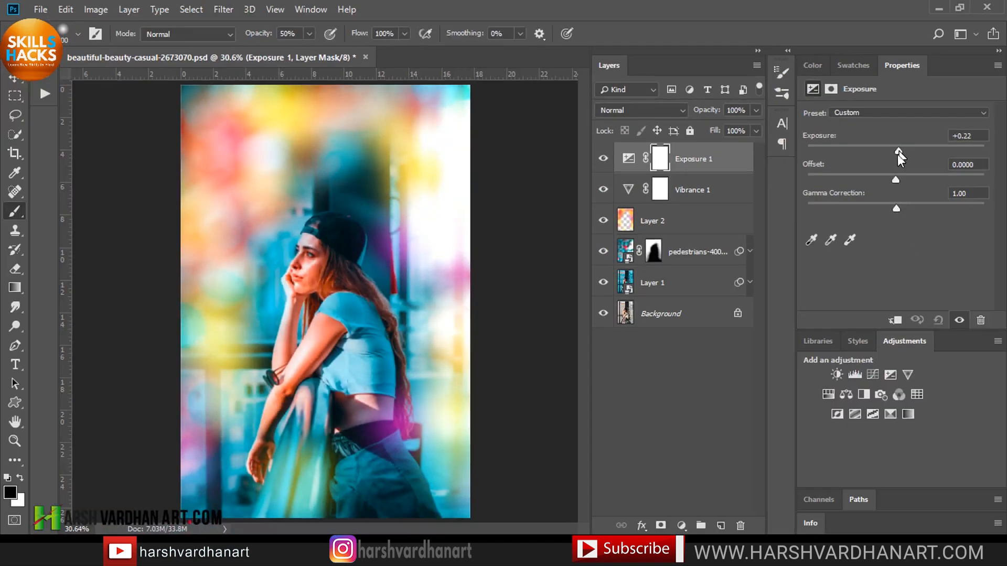
mouse_move(898, 209)
mouse_down()
mouse_move(919, 211)
mouse_move(910, 211)
mouse_up()
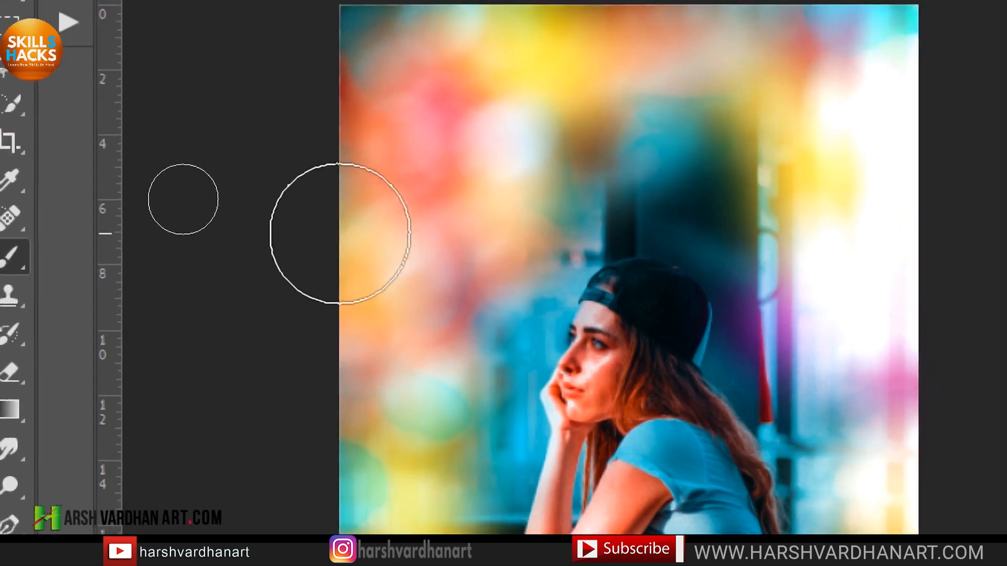
Paint black over the girl on the Exposure layer's mask with a 400 px soft round brush.
right_click(367, 132)
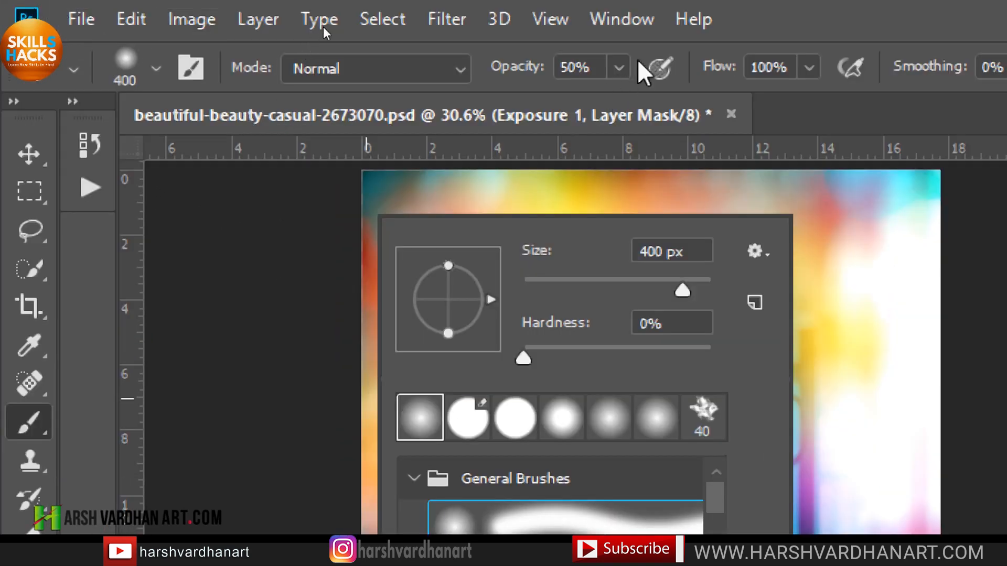
click(827, 4)
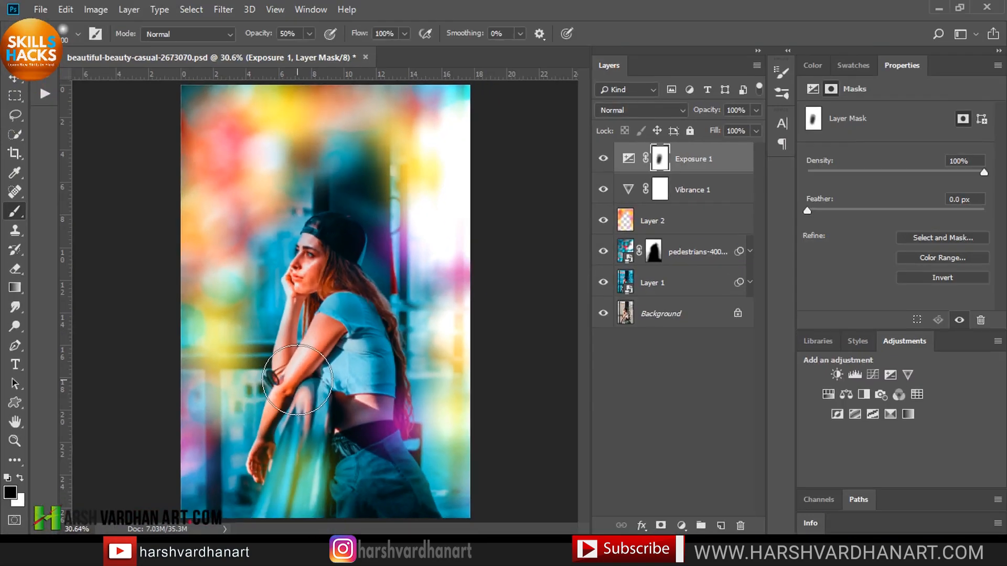
mouse_move(298, 297)
mouse_down()
mouse_move(316, 275)
mouse_move(312, 257)
mouse_move(334, 355)
mouse_move(333, 331)
mouse_move(296, 381)
mouse_move(298, 418)
mouse_move(327, 280)
mouse_move(353, 388)
mouse_move(363, 366)
mouse_move(353, 368)
mouse_move(335, 252)
mouse_up()
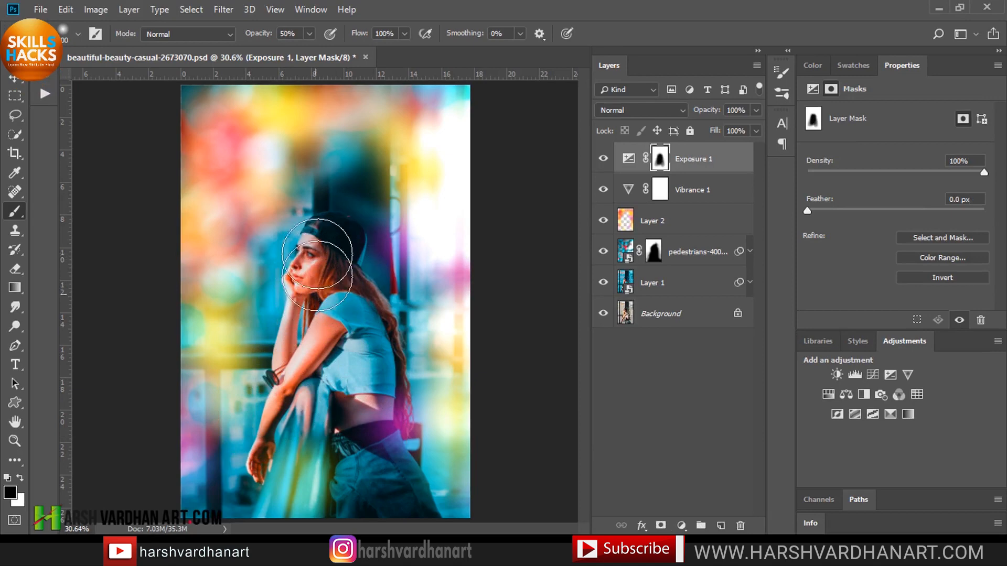
Toggle the Exposure layer's visibility to compare the result.
click(603, 159)
click(602, 160)
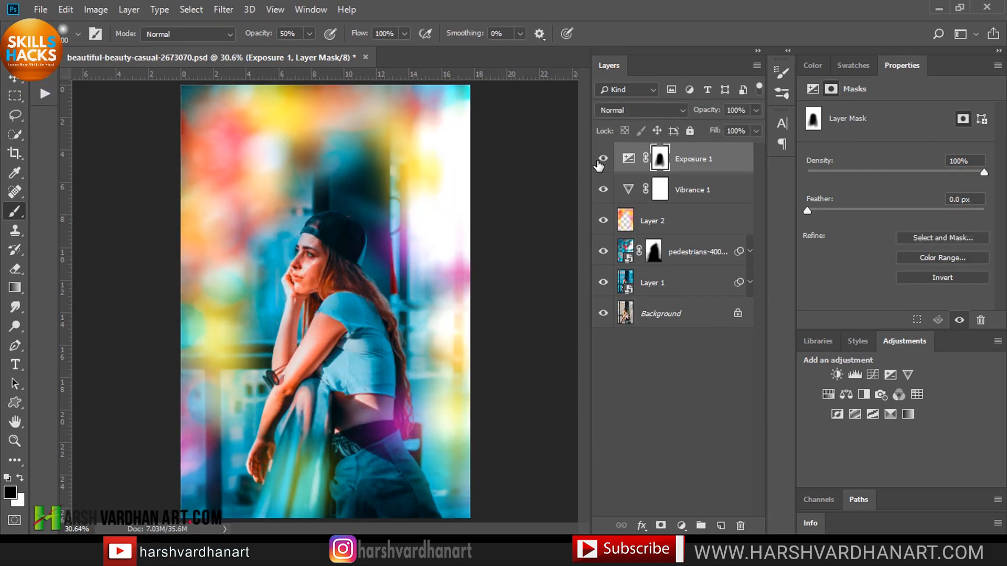
click(602, 159)
click(603, 159)
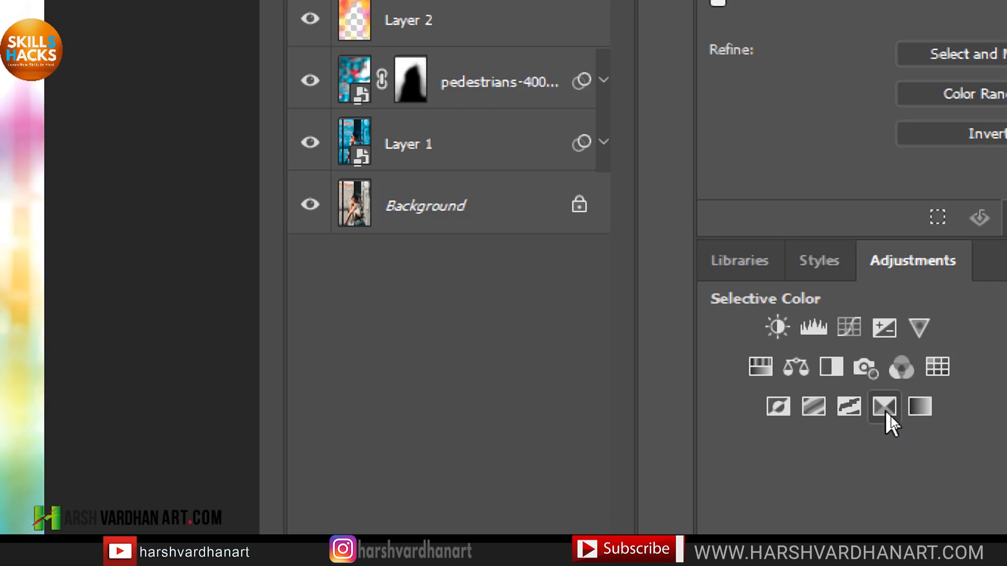
Add a Selective Color adjustment layer and set Reds cyan to +15, adjusting magenta and black.
click(887, 413)
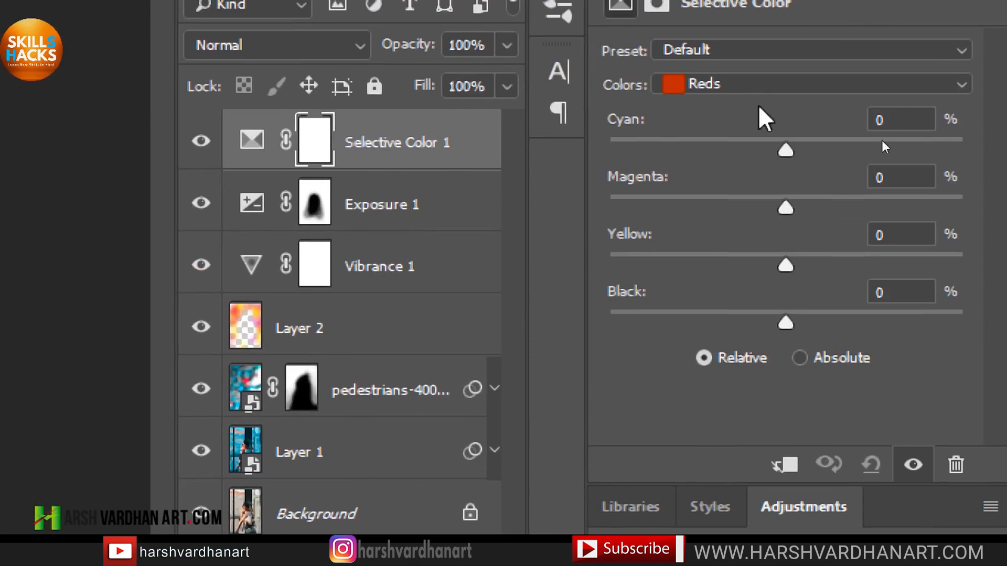
mouse_move(793, 157)
mouse_down()
mouse_move(835, 157)
mouse_move(814, 157)
mouse_up()
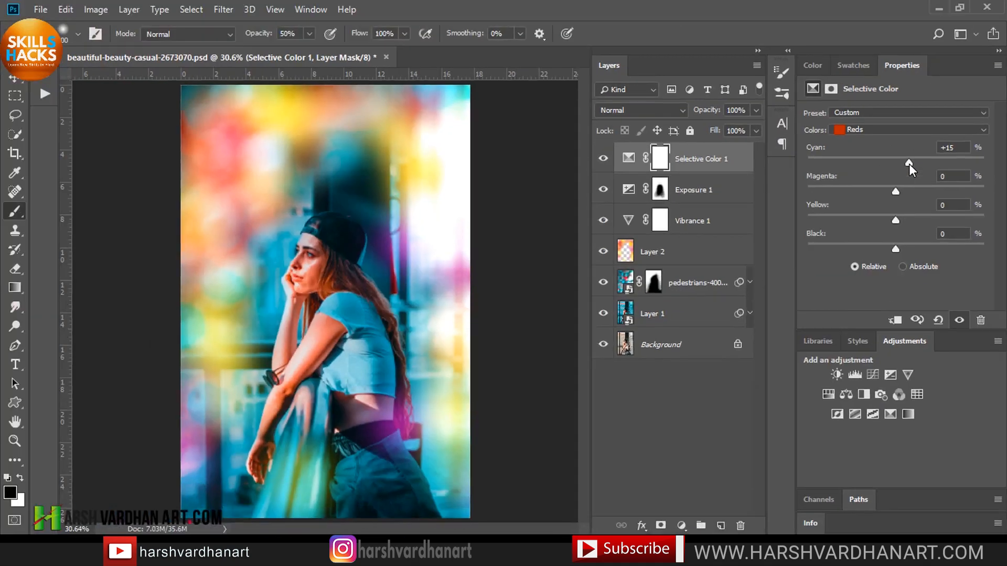
drag(908, 164, 890, 193)
drag(895, 221, 900, 244)
Switch Selective Color to Cyans and set cyan +4, magenta -32, and adjust black.
click(892, 129)
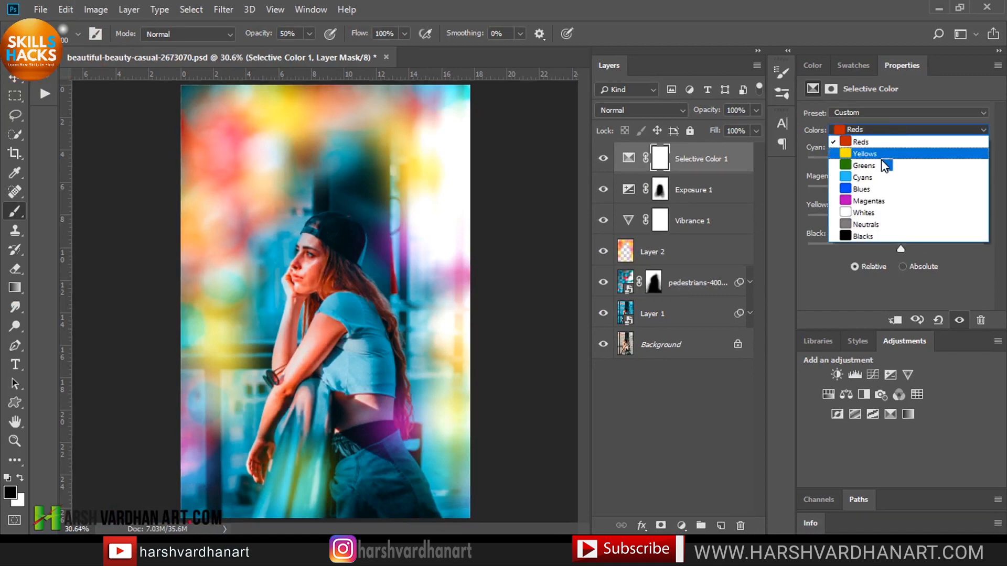
click(869, 177)
mouse_move(895, 157)
mouse_down()
mouse_move(921, 157)
mouse_move(863, 158)
mouse_move(920, 156)
mouse_move(869, 152)
mouse_move(912, 151)
mouse_move(899, 153)
mouse_up()
drag(892, 190, 868, 190)
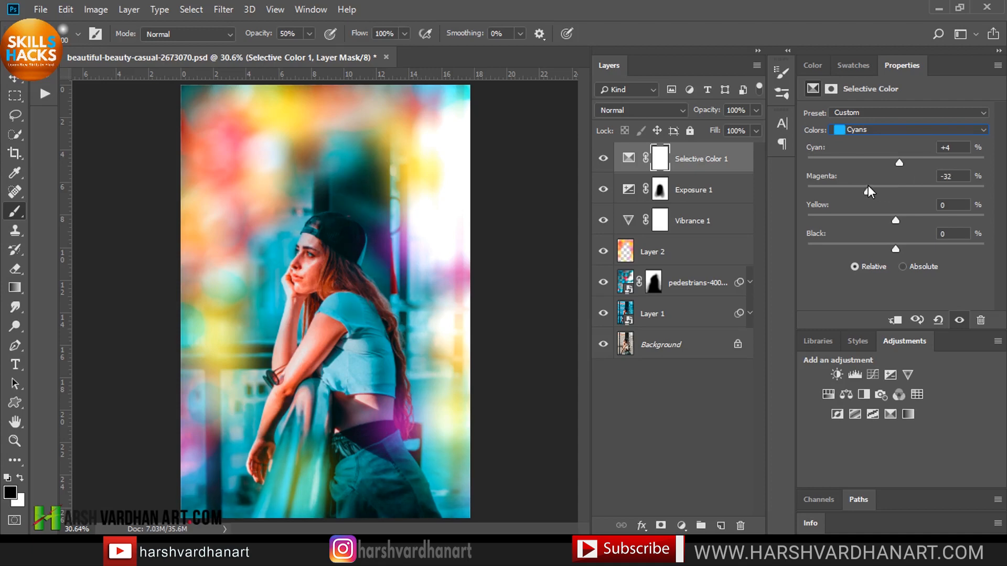
drag(895, 219, 904, 244)
Switch the Selective Color layer to Blues and try adjusting its sliders.
click(914, 129)
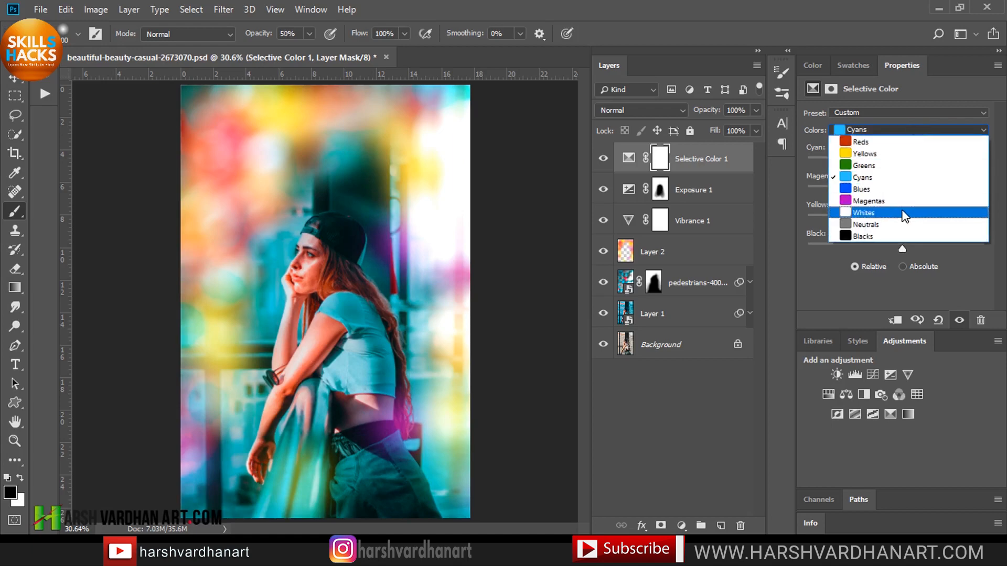
click(905, 190)
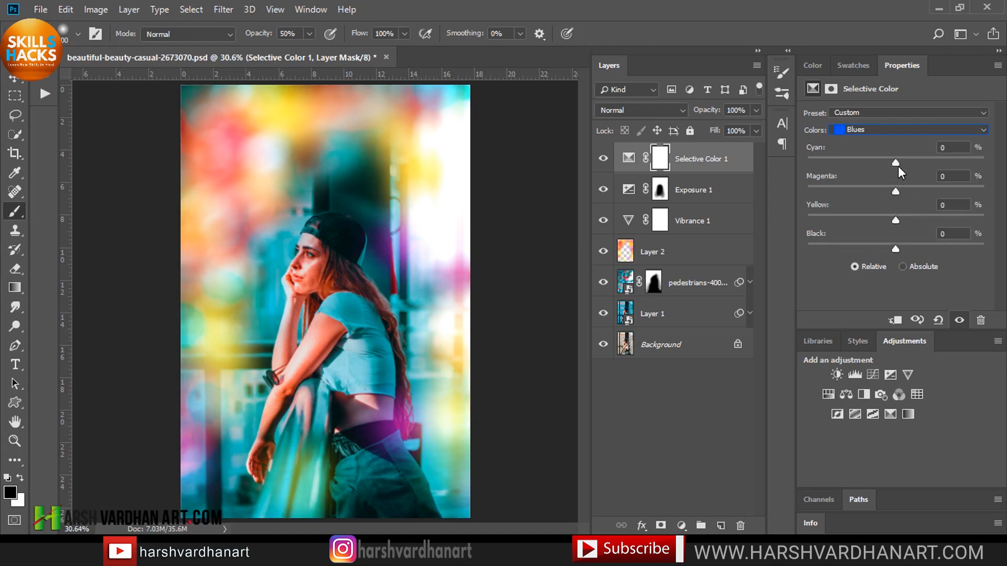
drag(896, 163, 901, 220)
Switch Selective Color to Neutrals and set cyan -6, magenta +3, yellow -4, black +2, toggling the layer to compare.
click(885, 131)
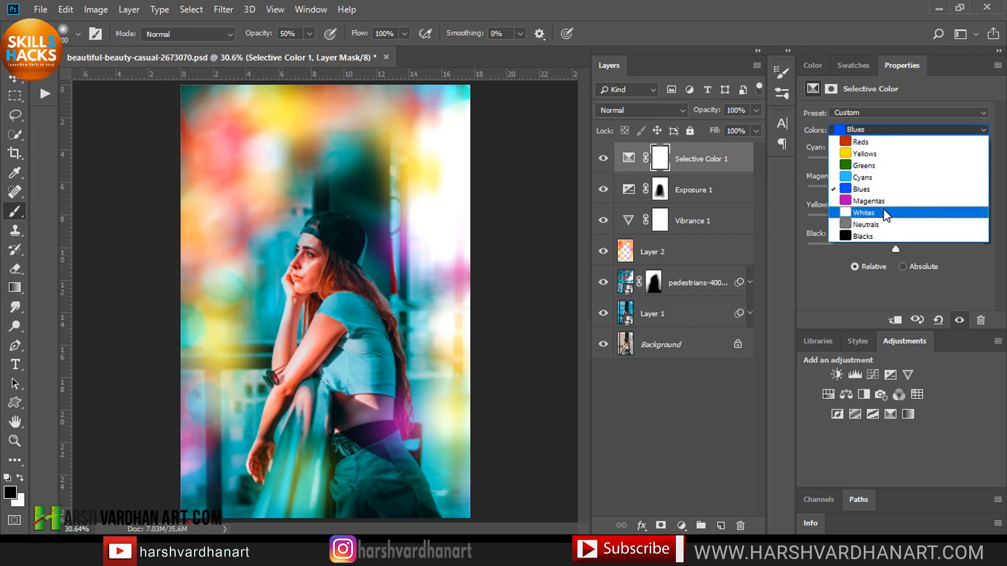
click(880, 224)
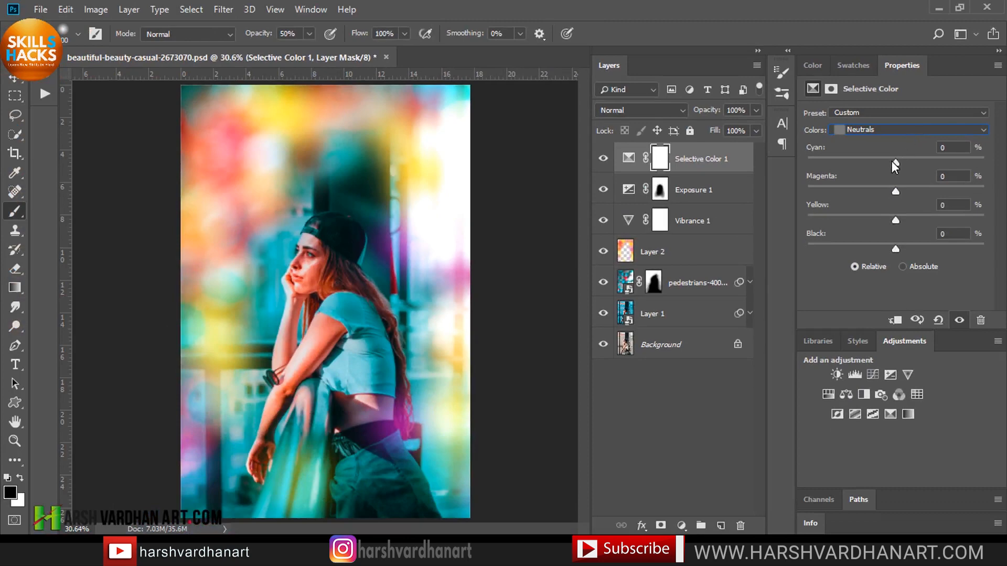
drag(895, 165, 892, 208)
drag(897, 247, 891, 221)
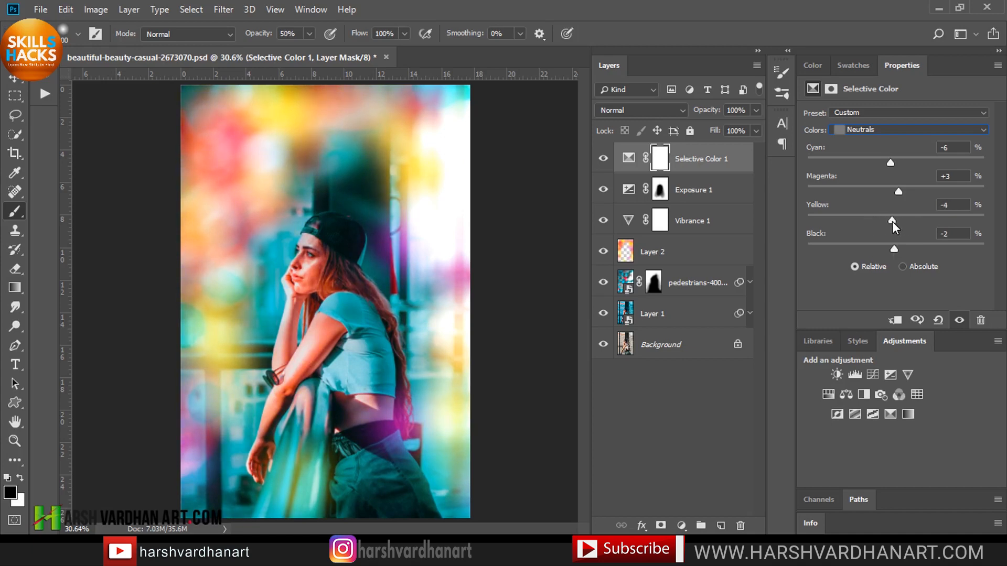
click(603, 158)
click(603, 159)
mouse_move(891, 249)
mouse_down()
mouse_move(873, 248)
mouse_move(896, 246)
mouse_up()
click(629, 160)
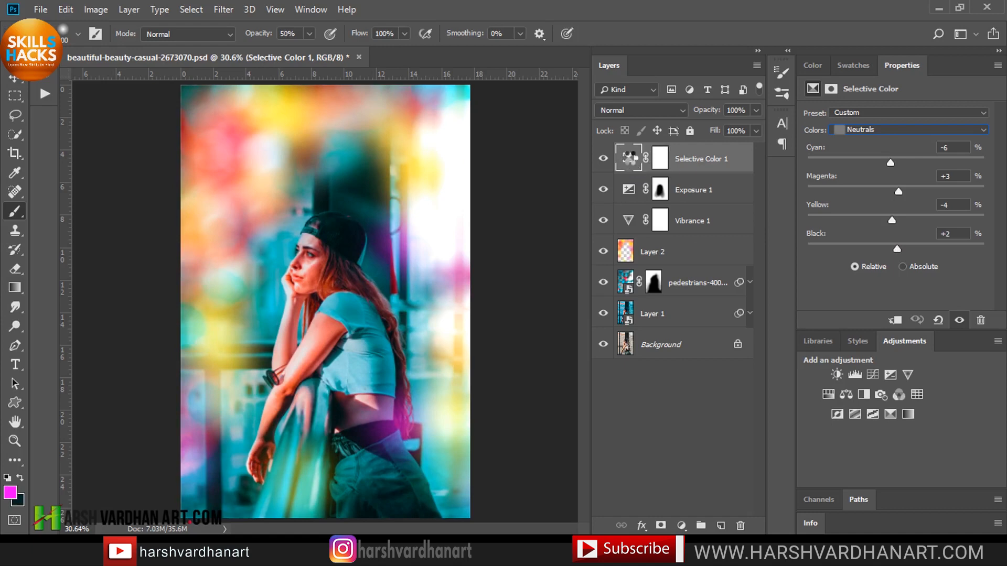
Stamp all visible layers into a new layer and set its blend mode to Linear Light.
key(ctrl+alt+shift+e)
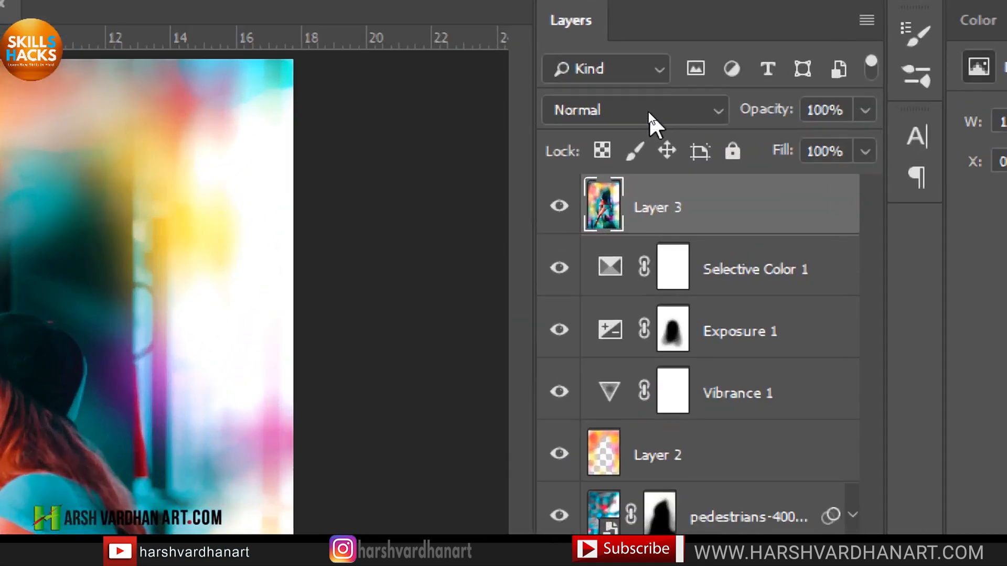
click(648, 112)
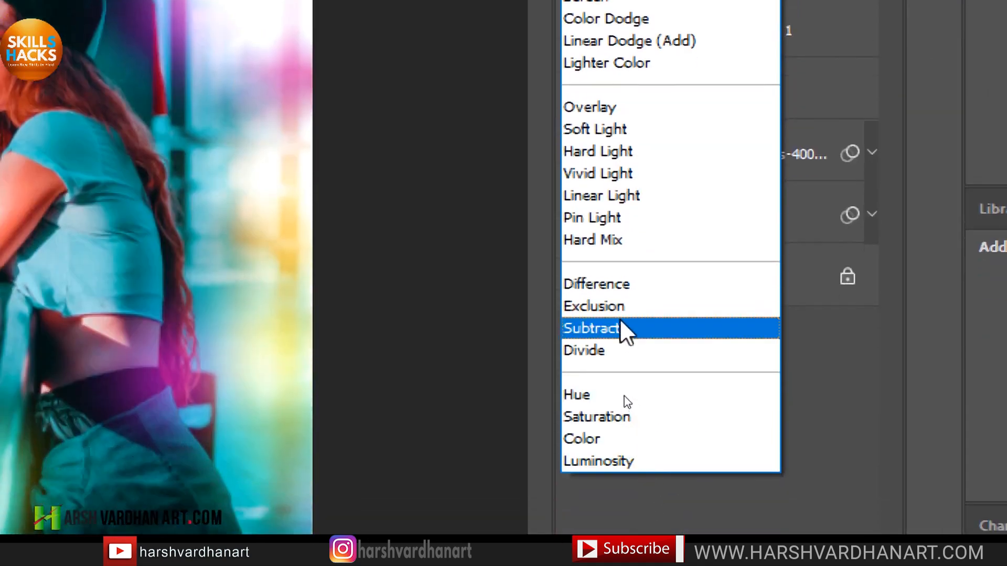
click(629, 203)
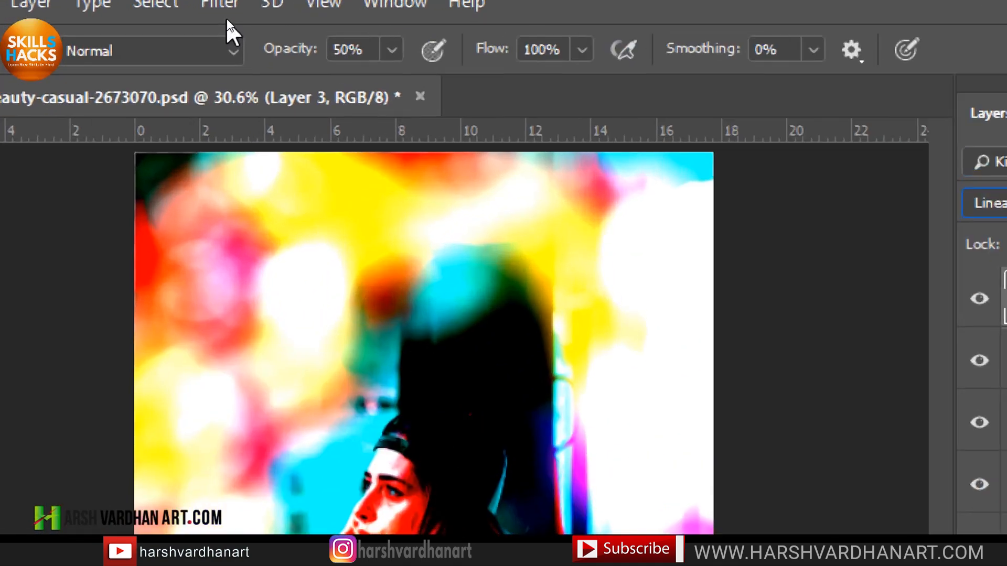
Apply a High Pass filter with a 1.2 pixel radius to the stamped layer and toggle it to compare.
click(219, 15)
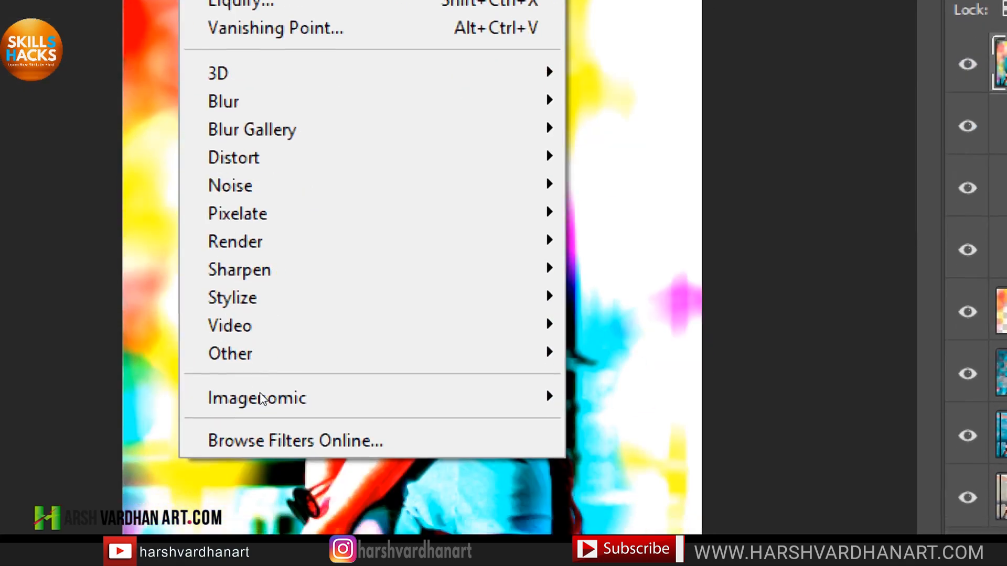
mouse_move(348, 355)
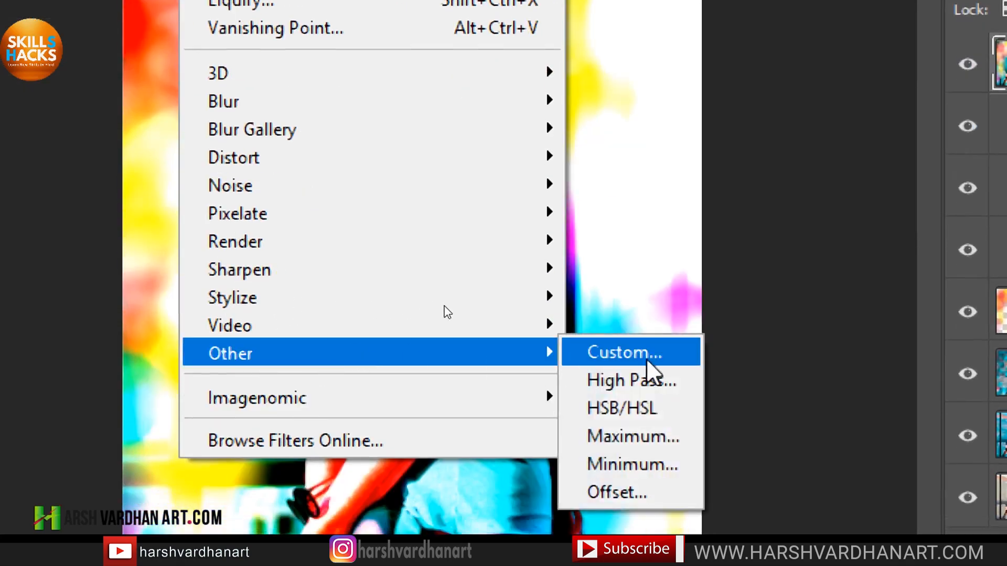
click(662, 388)
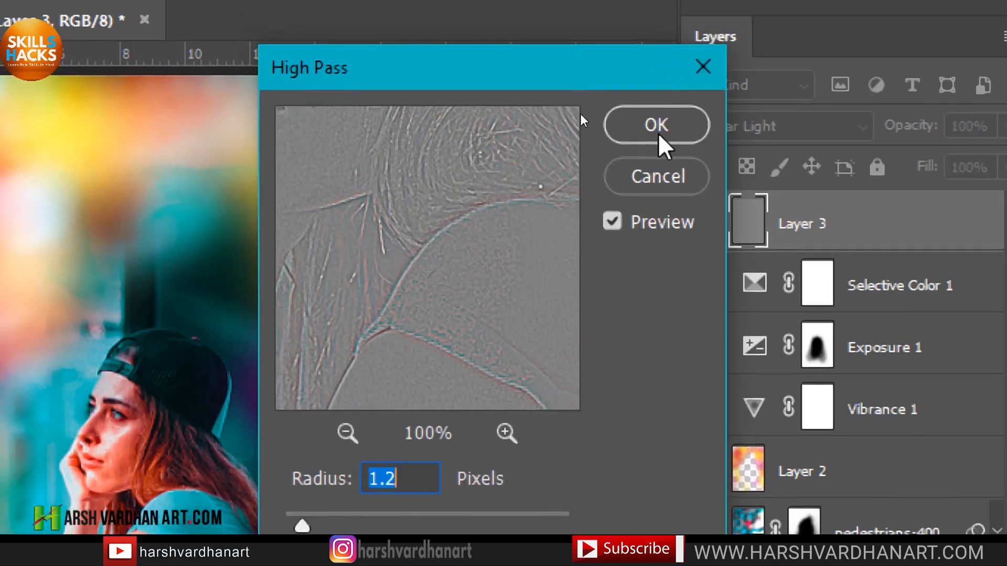
click(657, 126)
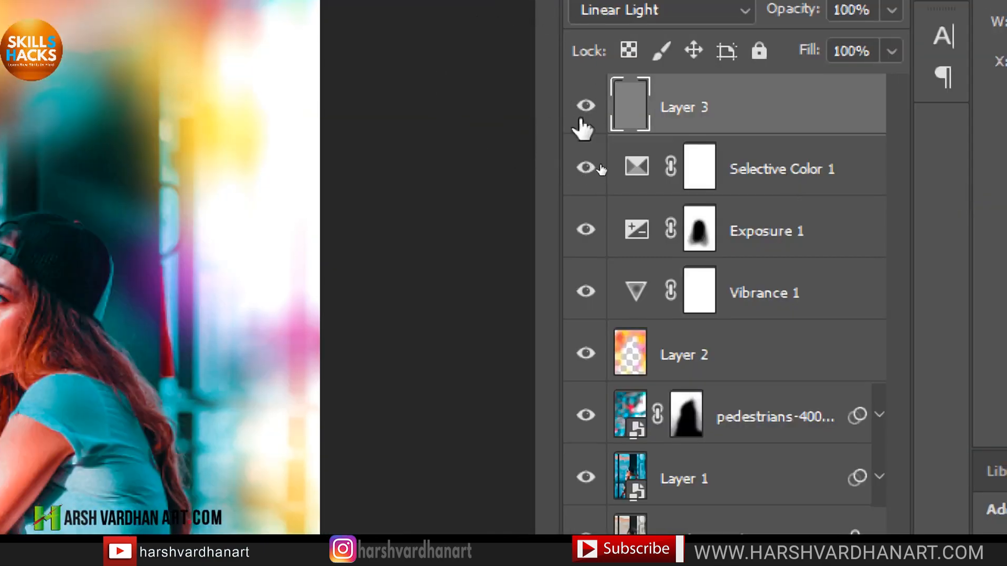
click(586, 106)
click(586, 106)
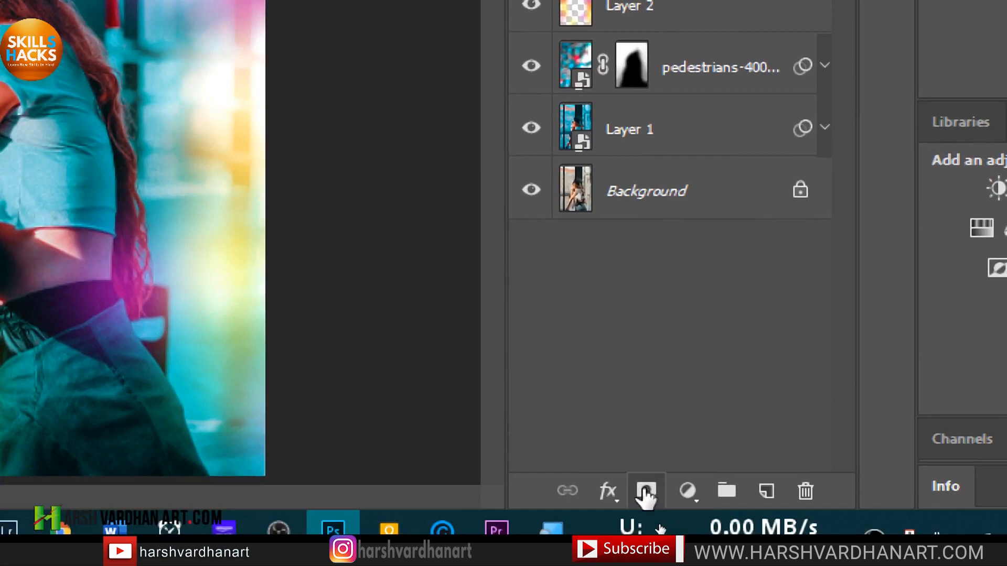
Add a black hide-all mask to the stamped layer and pick a white Soft Round brush.
alt+click(645, 490)
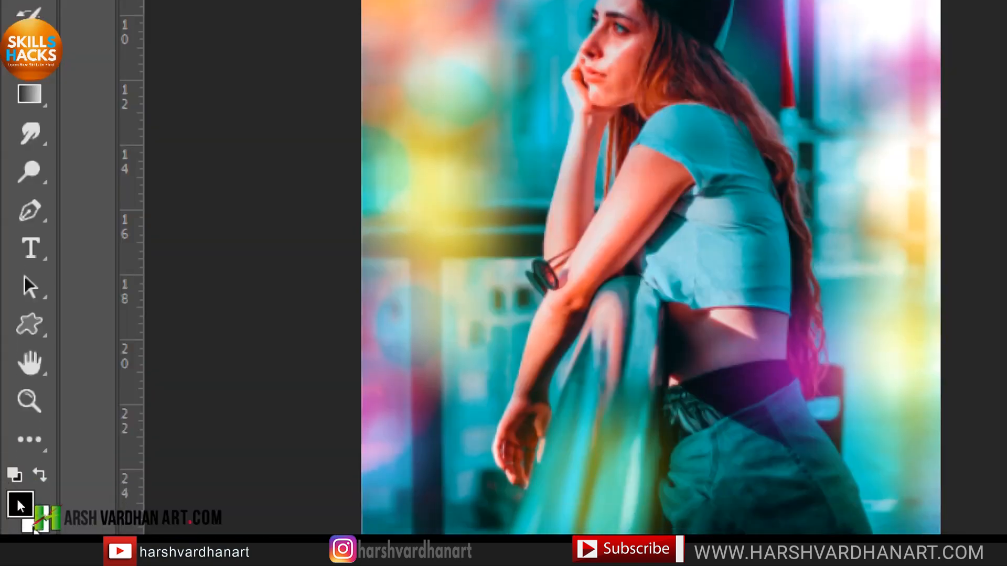
right_click(686, 171)
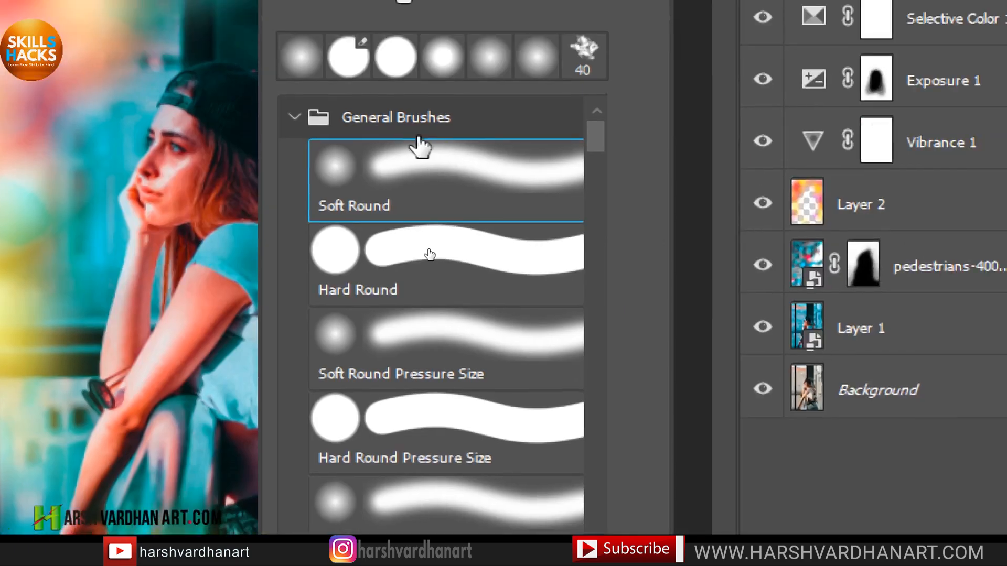
click(386, 196)
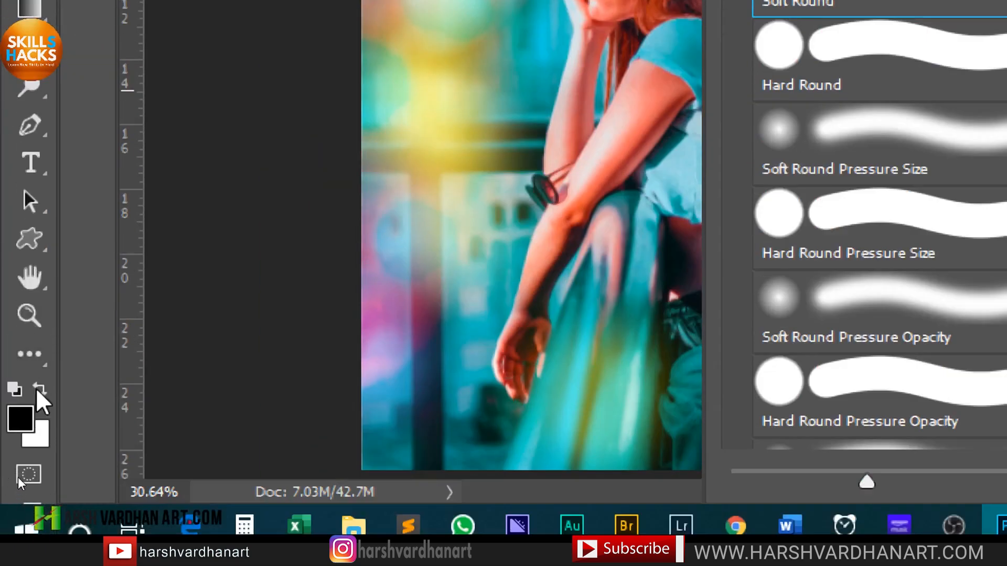
click(38, 391)
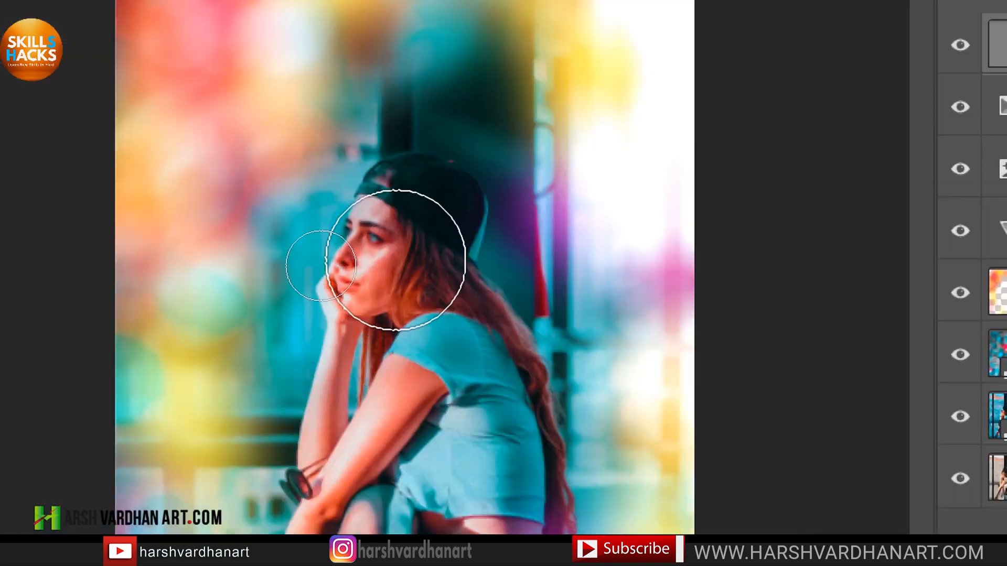
Paint white on the stamped layer's mask over the girl's face, cap, hair, arms and body to reveal the sharpening.
key(bracketleft)
key(bracketleft)
key(bracketleft)
key(bracketleft)
key(bracketleft)
key(bracketleft)
key(bracketleft)
key(bracketleft)
key(bracketleft)
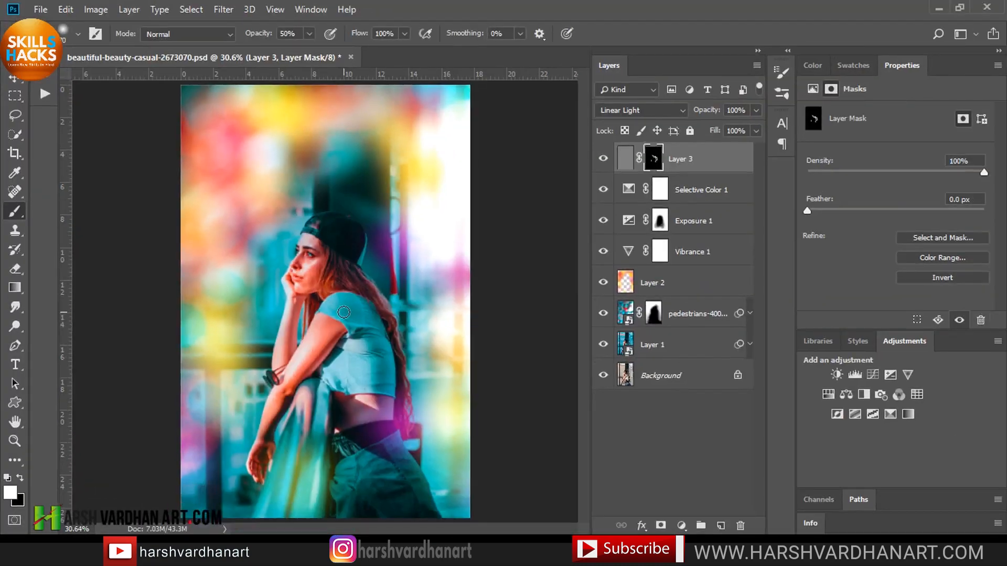
drag(304, 268, 402, 194)
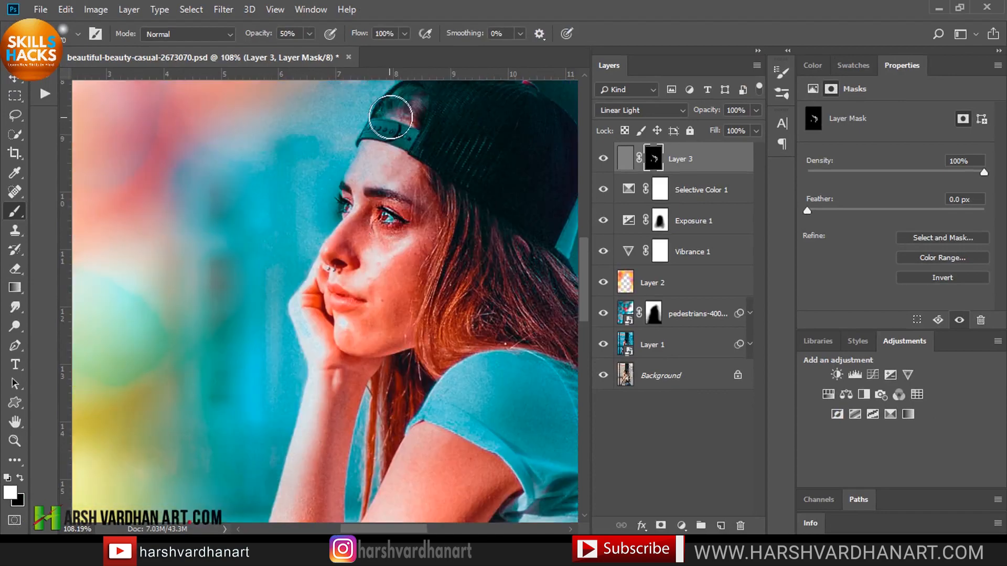
drag(440, 123, 439, 219)
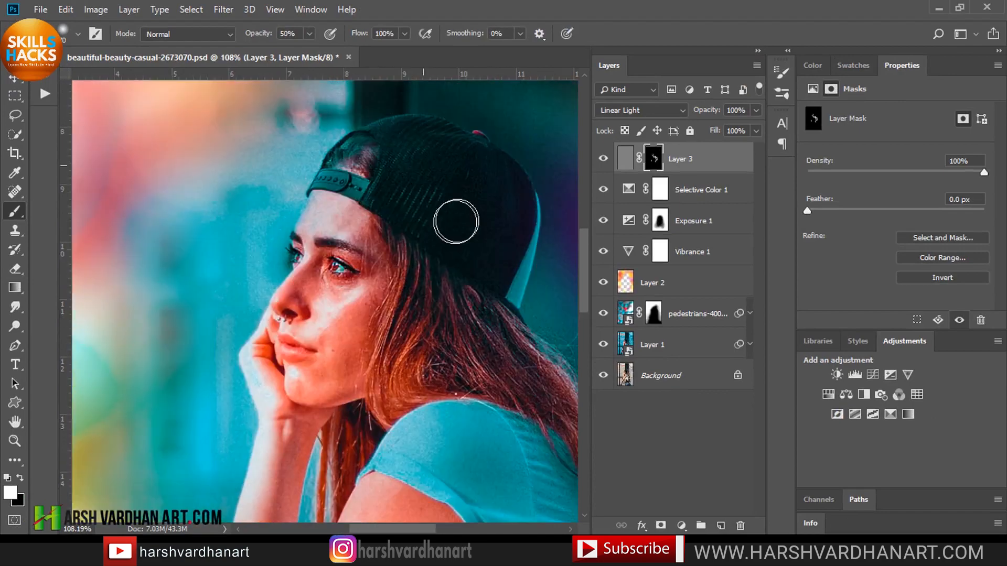
drag(504, 382, 421, 235)
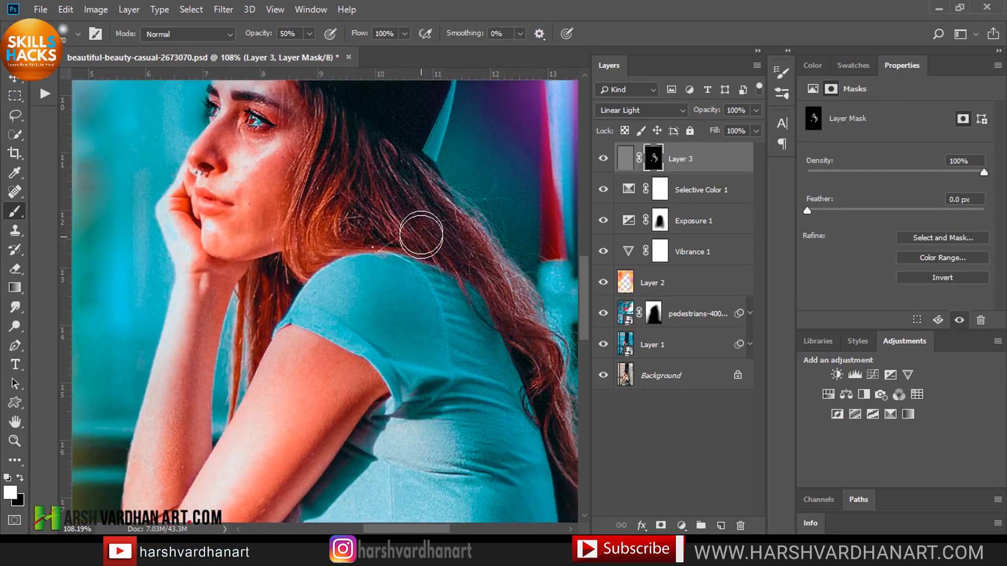
drag(269, 347, 298, 301)
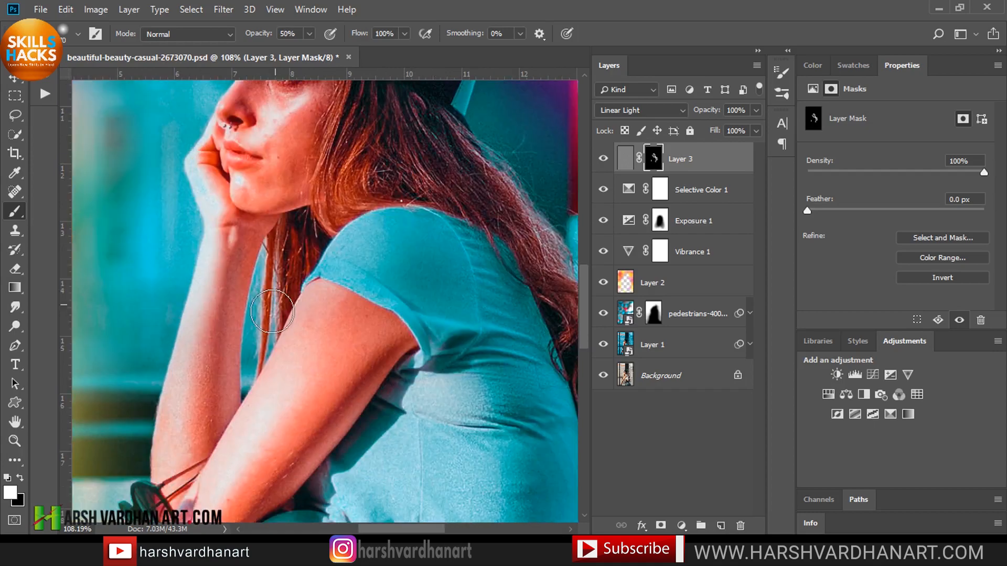
drag(325, 421, 354, 227)
drag(376, 281, 357, 283)
drag(389, 456, 370, 261)
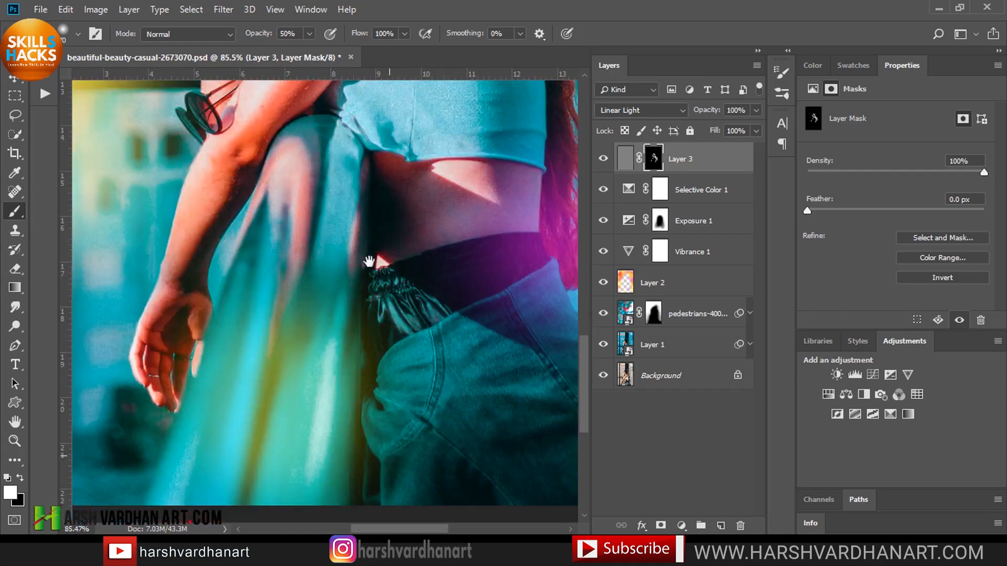
drag(422, 355, 390, 355)
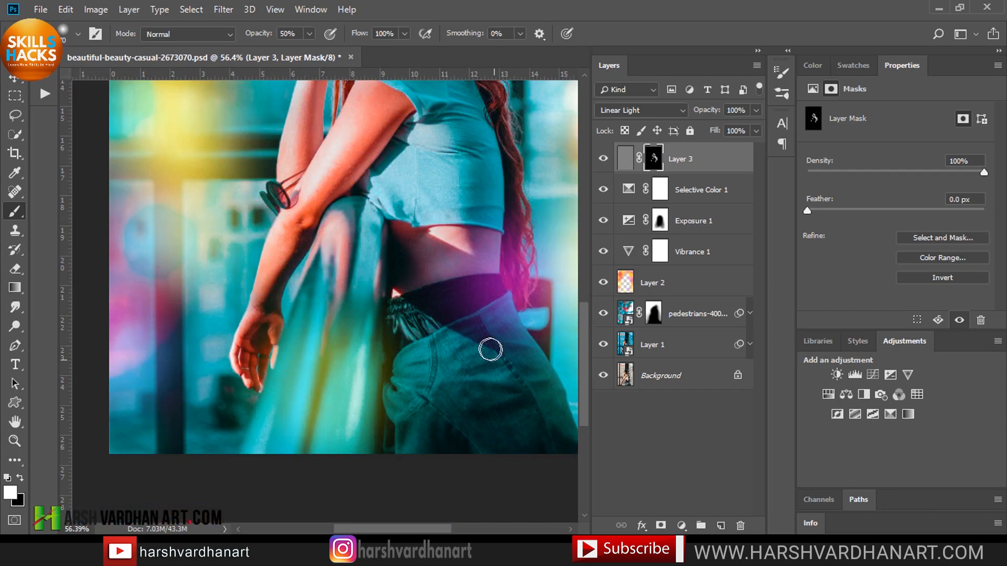
drag(404, 152, 461, 221)
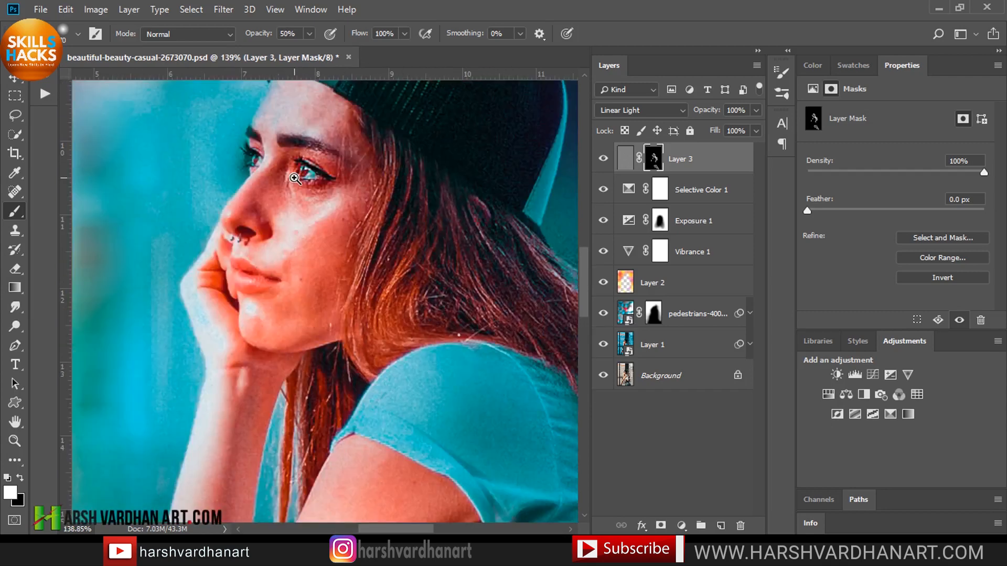
drag(295, 179, 312, 179)
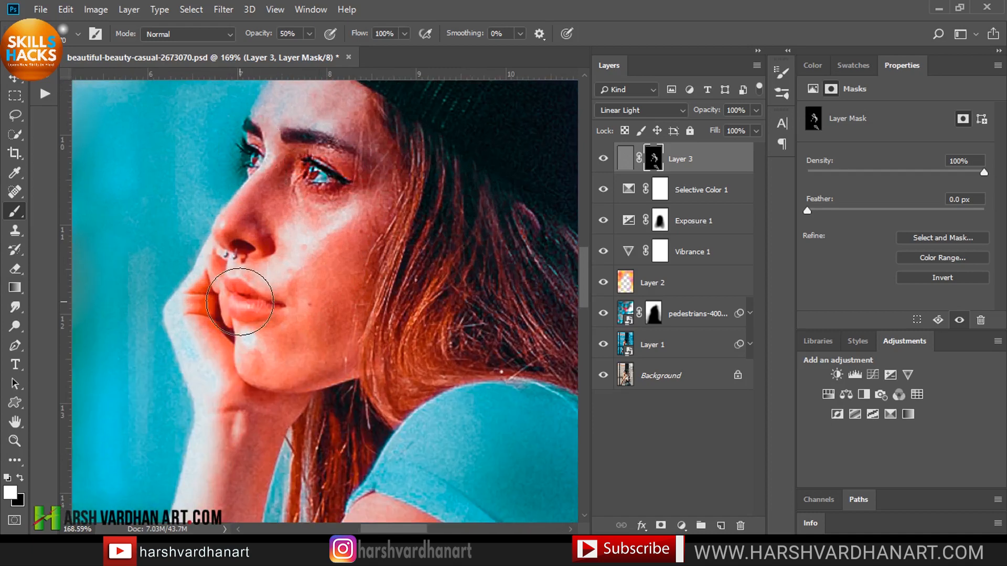
Toggle the stamped layer's visibility to compare the sharpened face.
key(bracketleft)
key(bracketleft)
key(bracketleft)
key(bracketleft)
key(bracketleft)
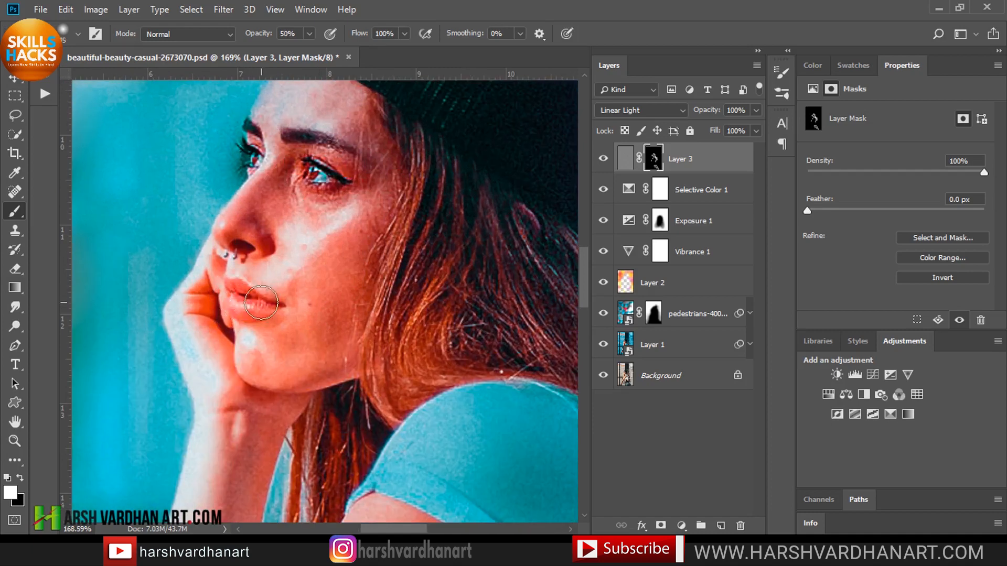
click(603, 160)
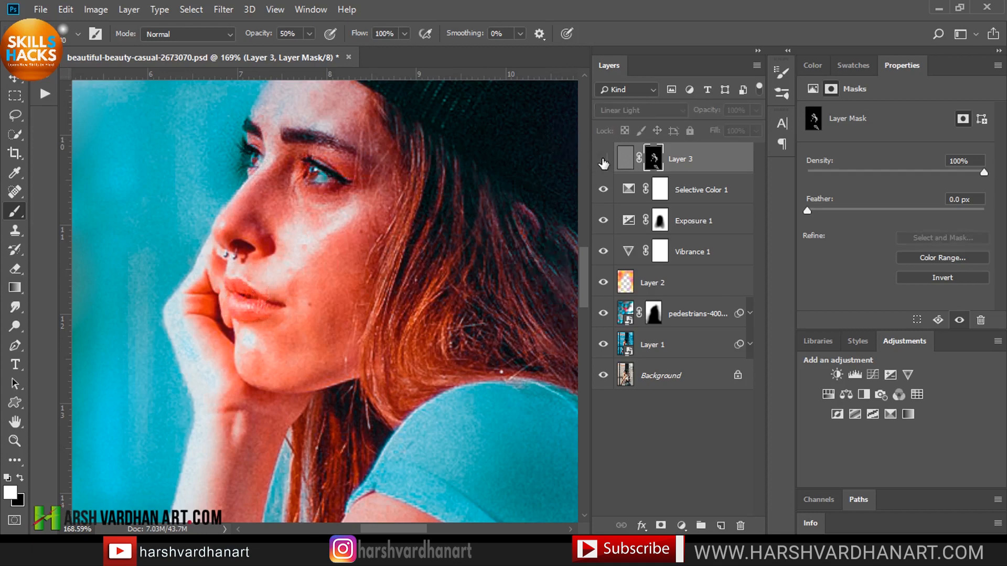
click(603, 160)
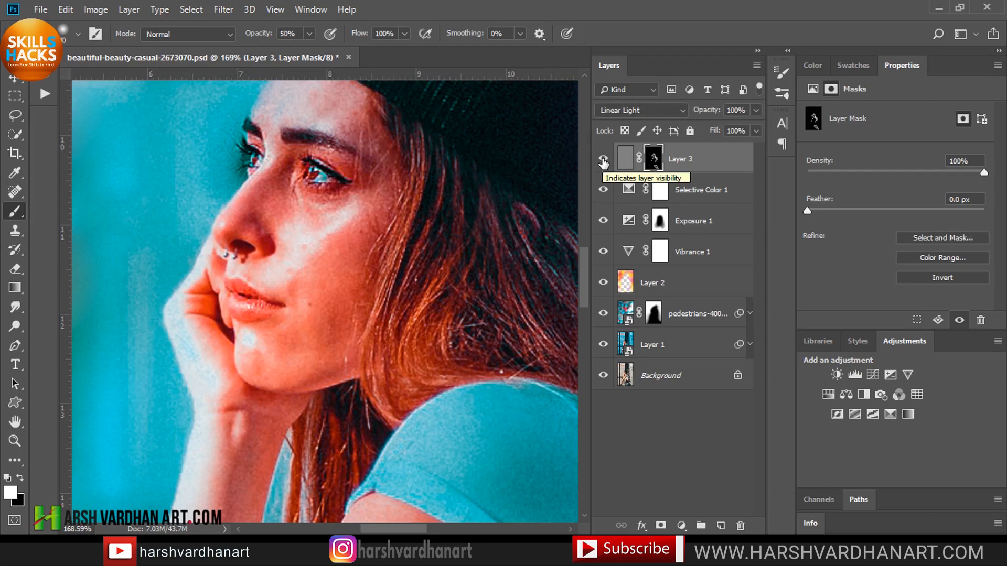
key(ctrl+0)
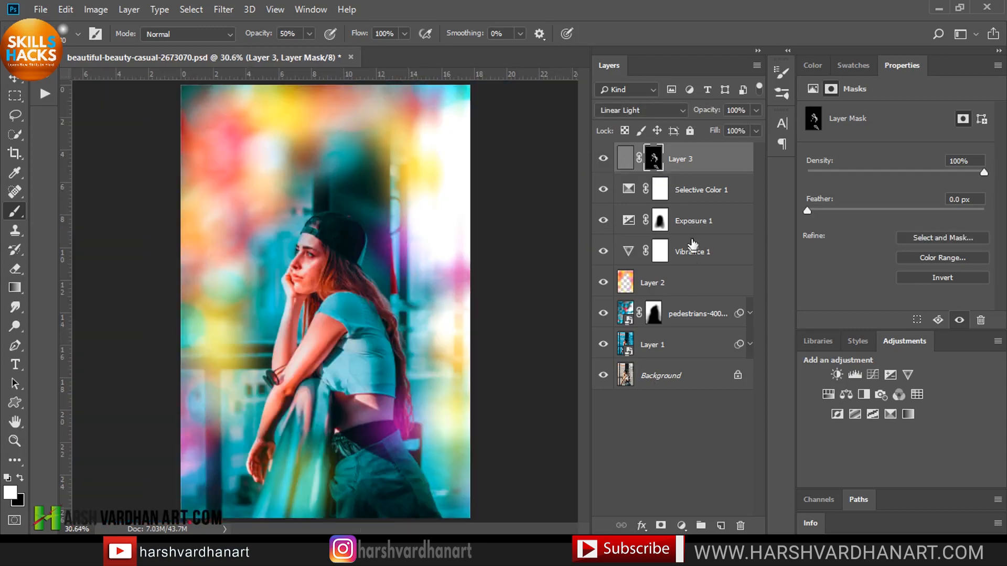
Select all layers above the Background and group them.
shift+click(648, 346)
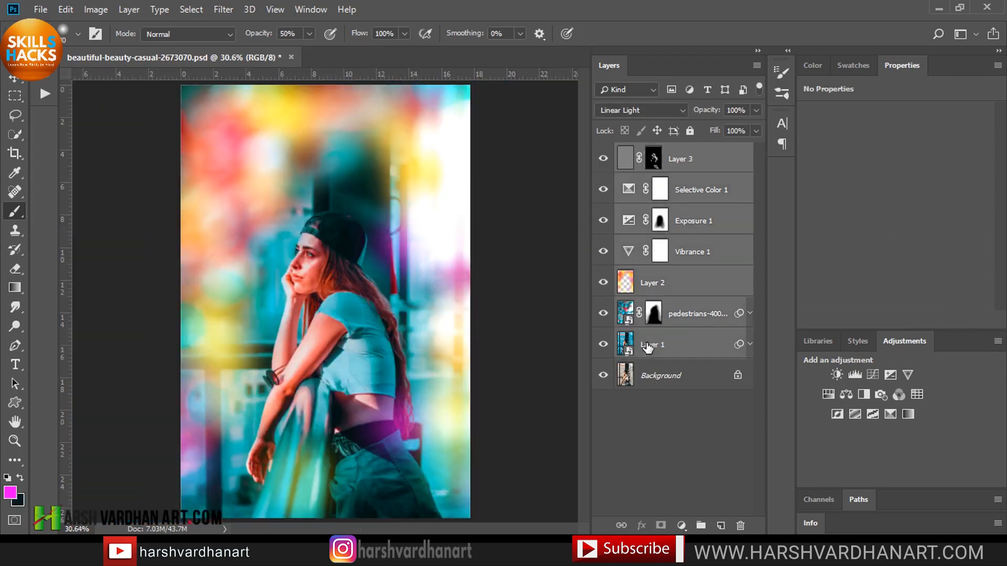
key(ctrl+g)
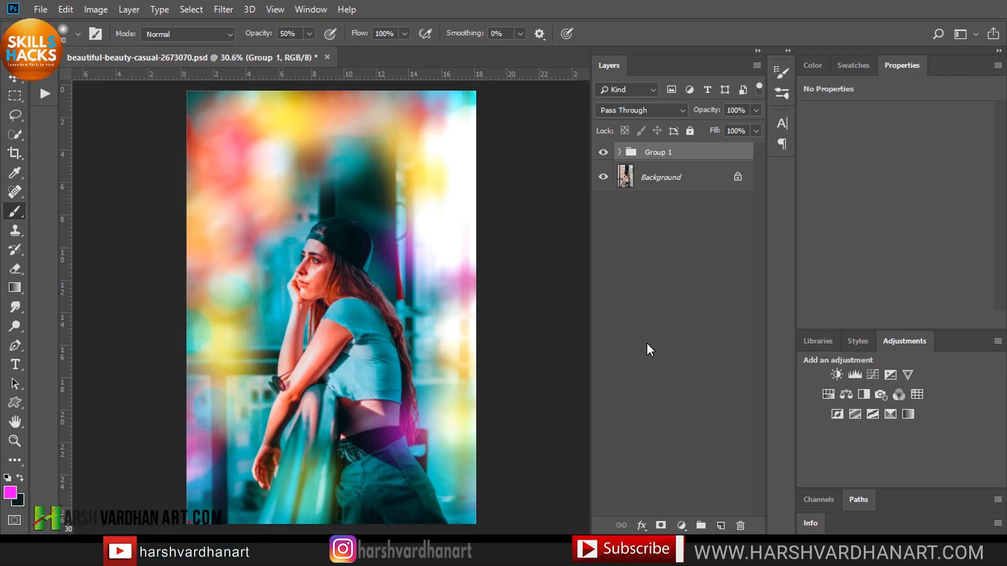
Switch to full screen mode and toggle the group's visibility to compare before and after.
key(f)
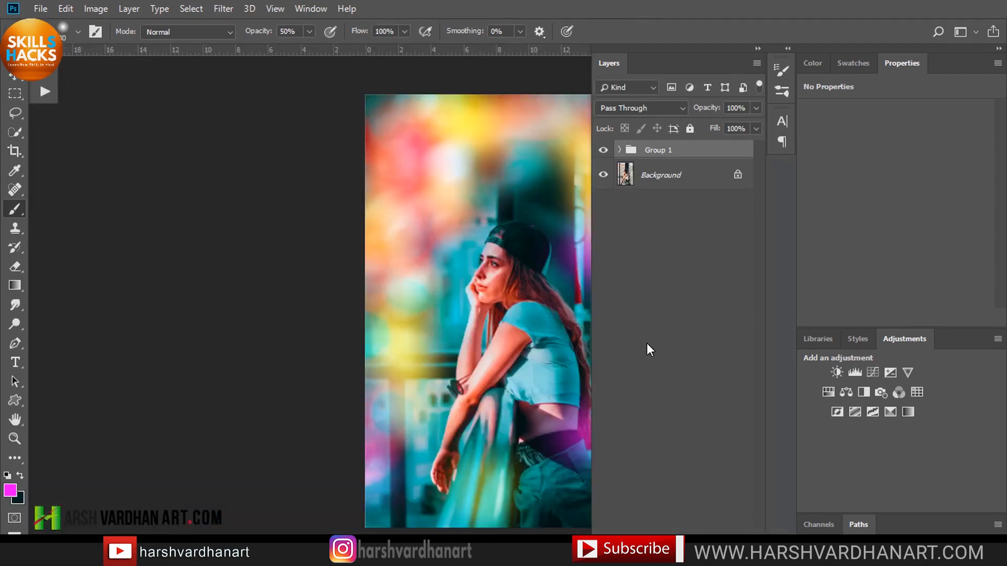
key(f)
key(ctrl+0)
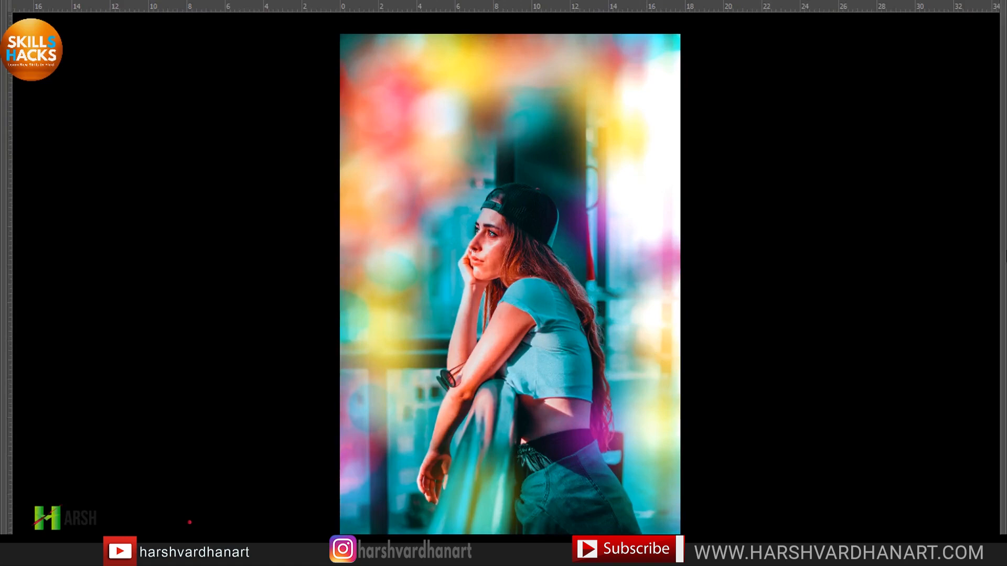
mouse_move(1003, 260)
click(604, 108)
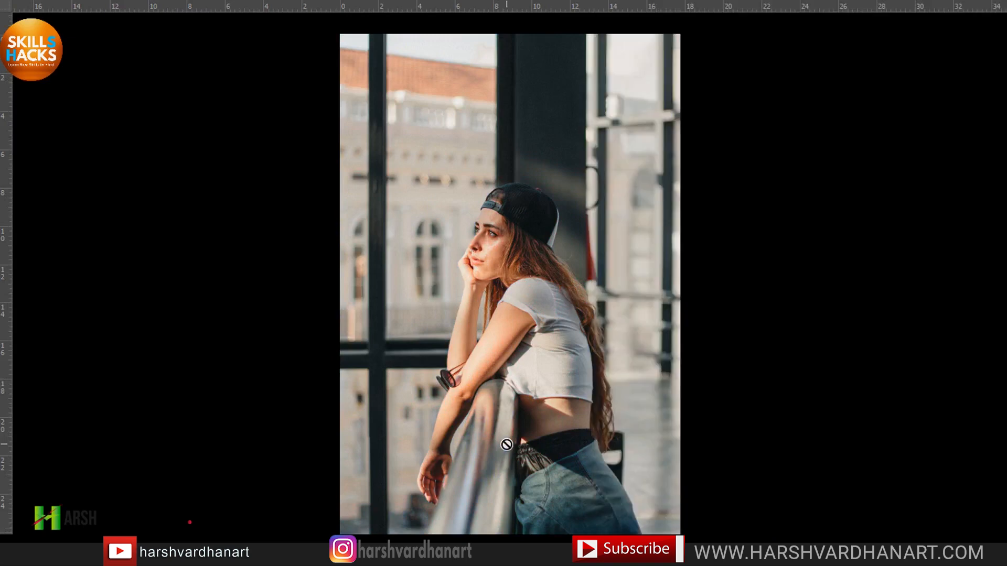
mouse_move(1003, 262)
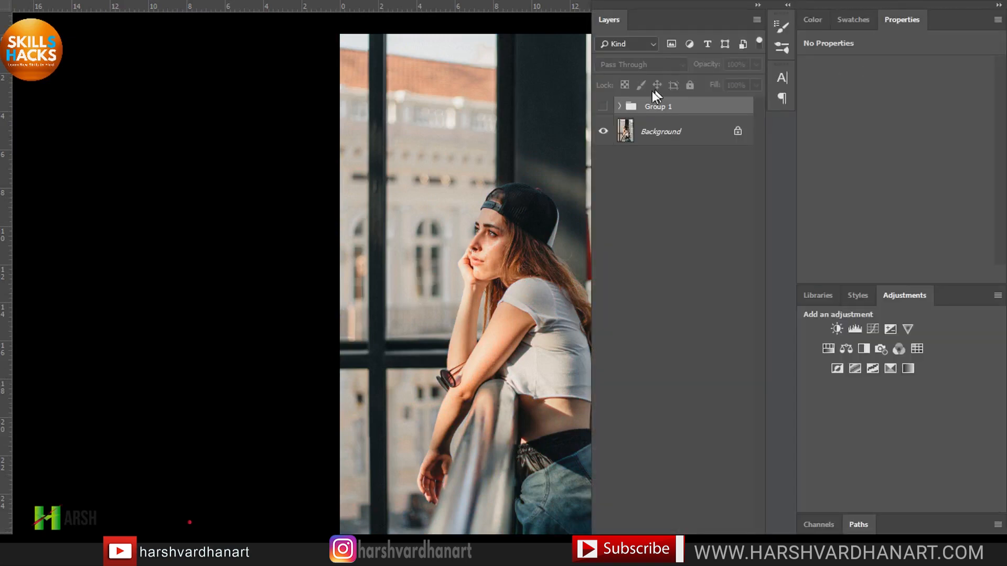
click(604, 107)
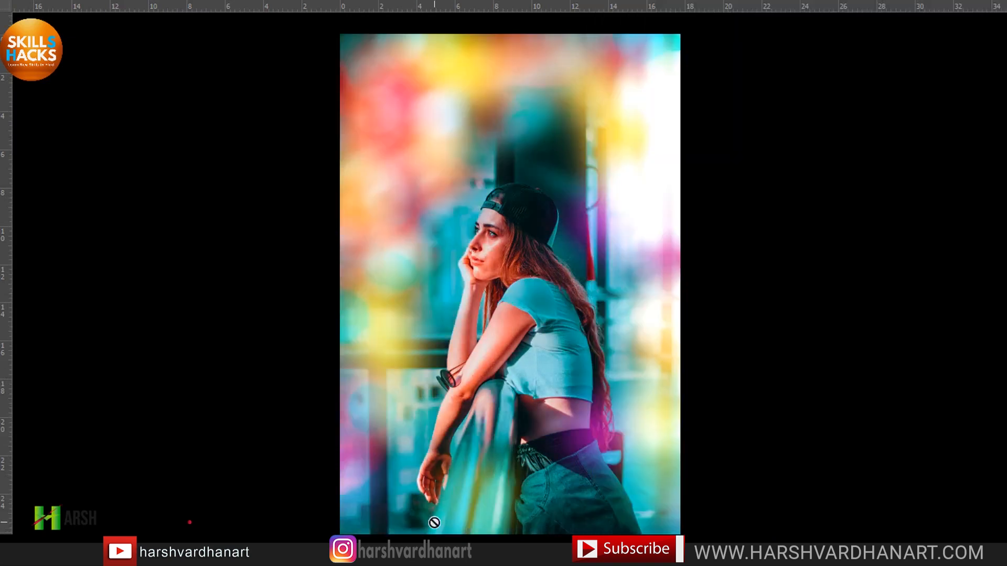